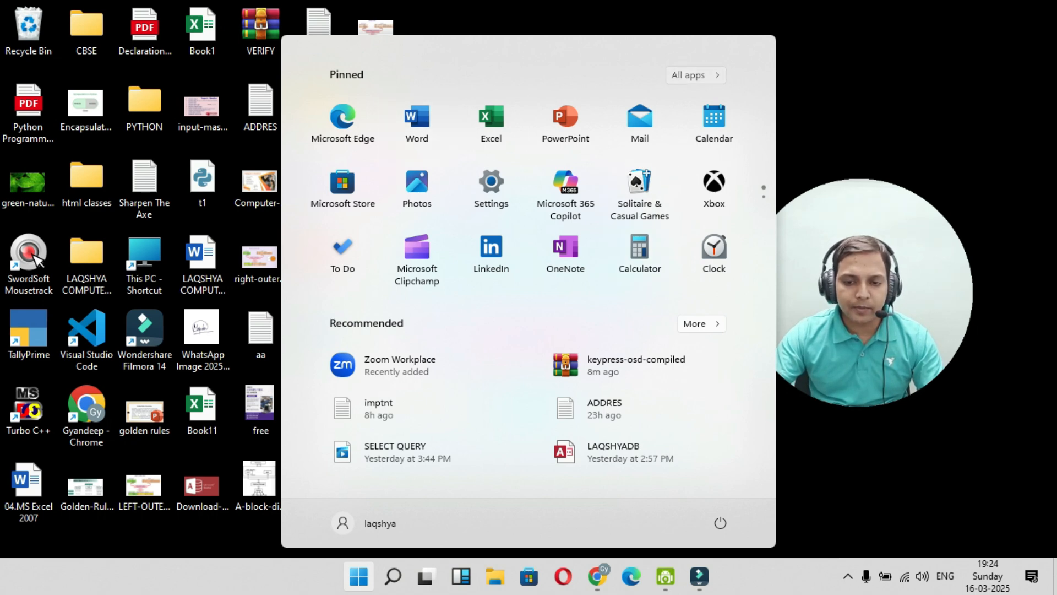
# Launch Word from the full list of installed apps and create a blank document
pyautogui.click(694, 75)
pyautogui.scroll(-10, 528, 248)
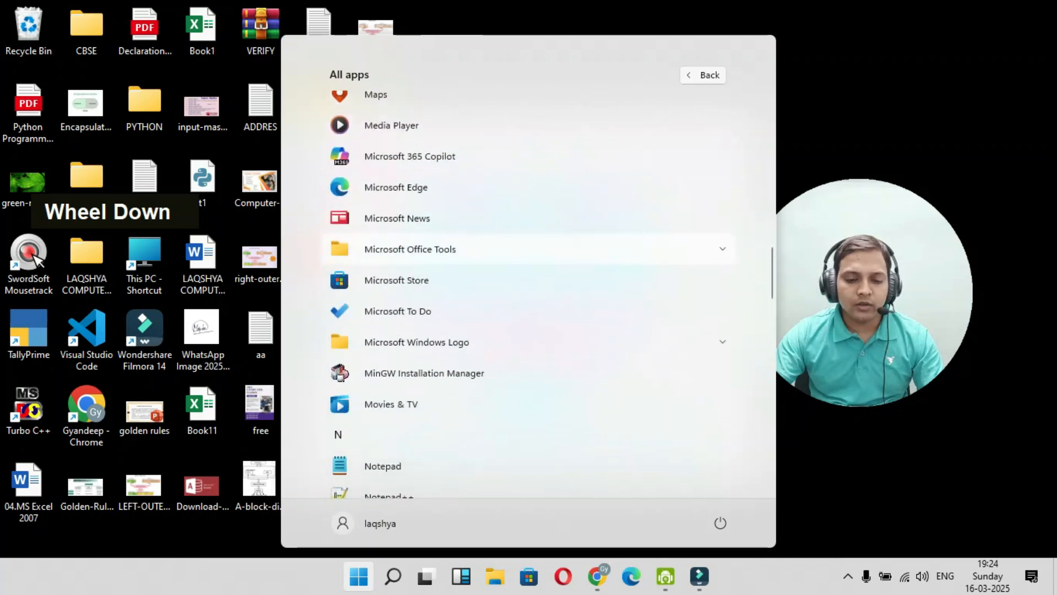
pyautogui.scroll(-12, 529, 248)
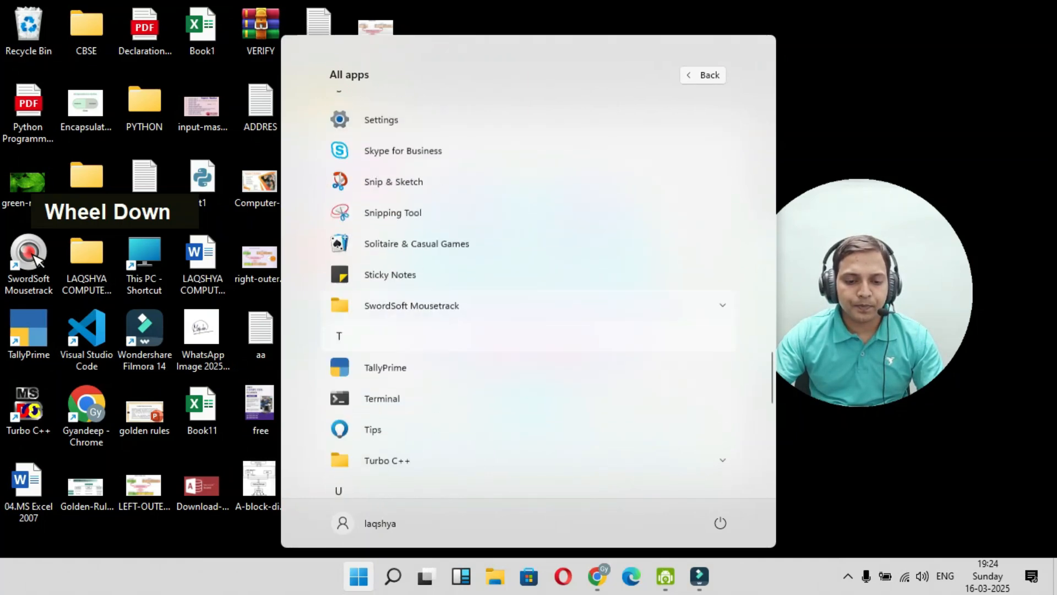
pyautogui.scroll(-10, 529, 249)
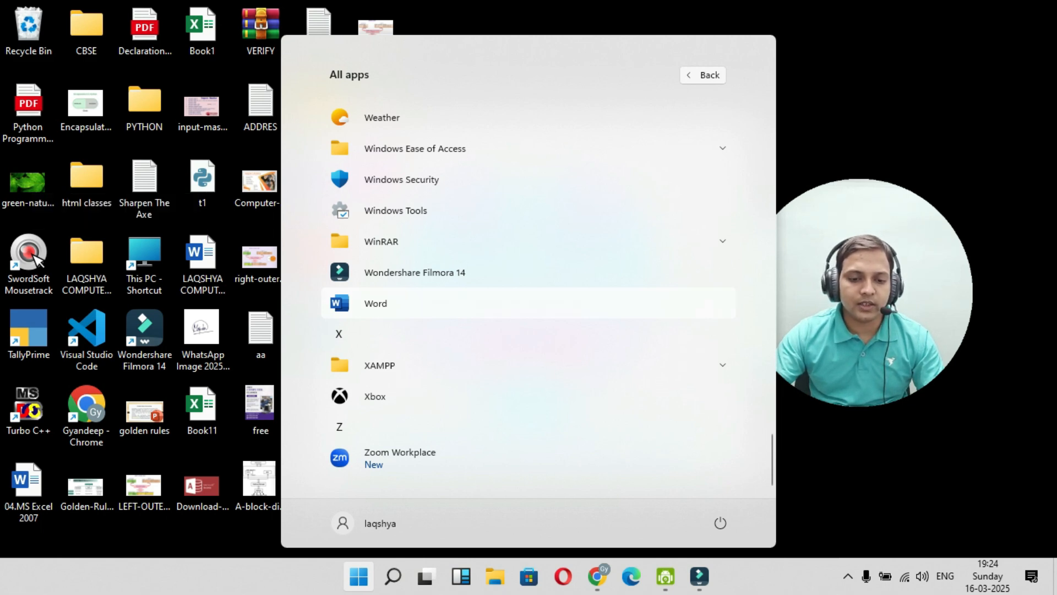
pyautogui.click(340, 303)
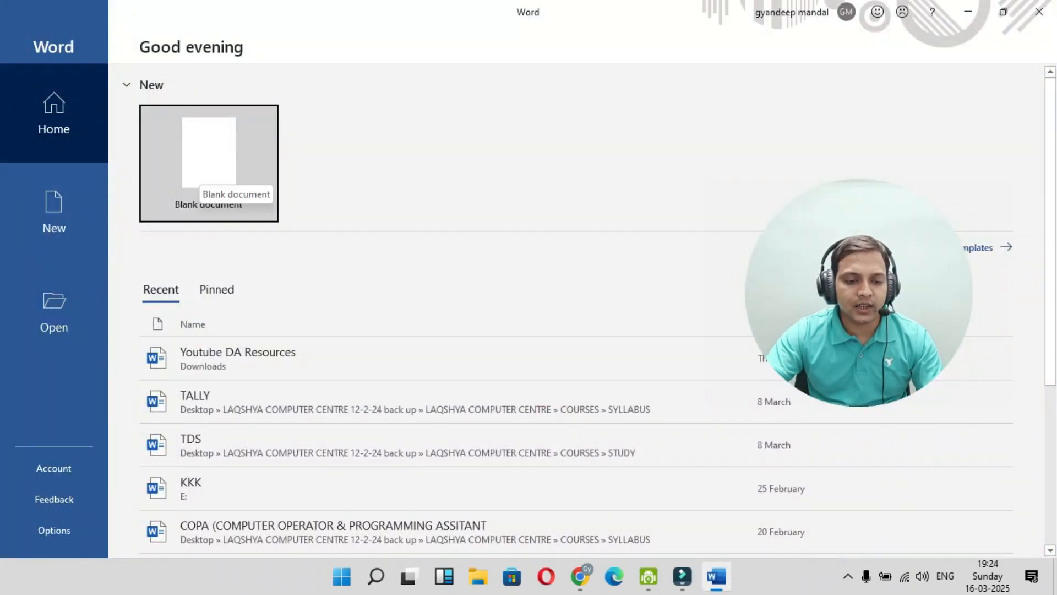
pyautogui.click(208, 165)
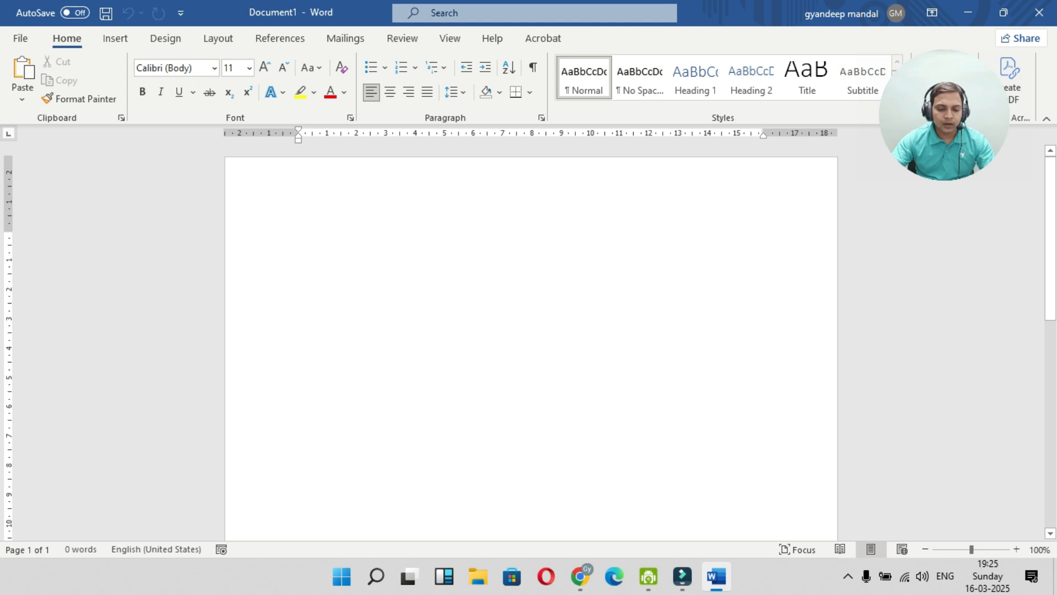
# Enter the text "Laqshya computer training institute" on the document's first line
pyautogui.write('laqsj')
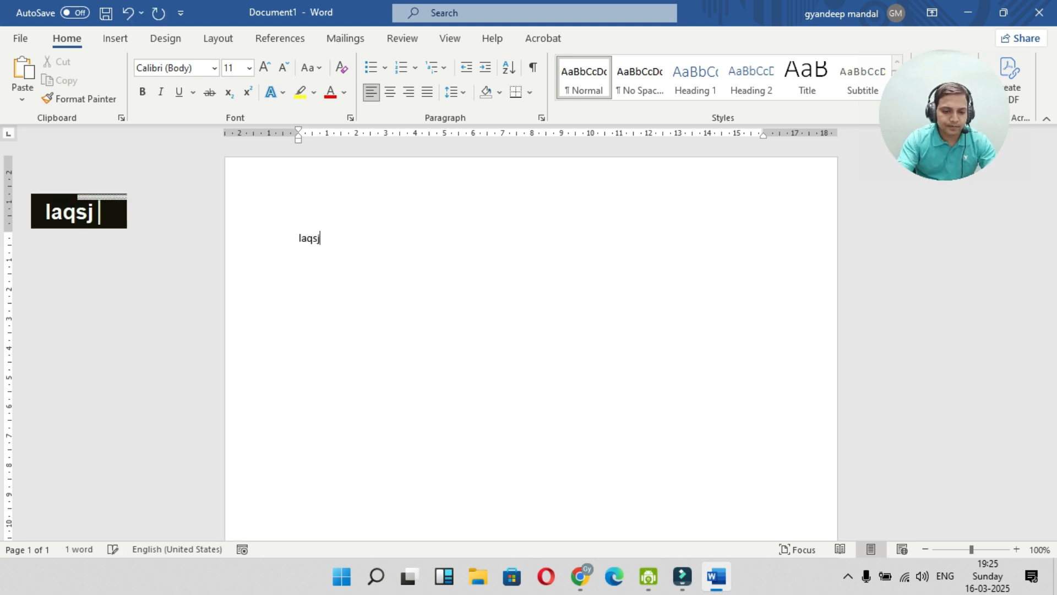
pyautogui.press('BackSpace')
pyautogui.write('hya c')
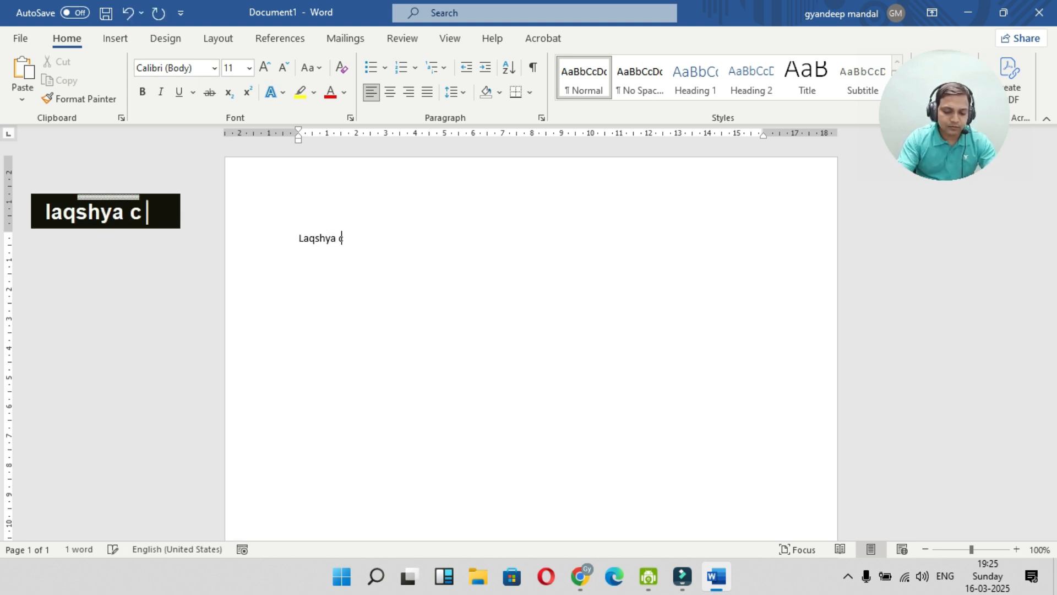
pyautogui.write('omputer')
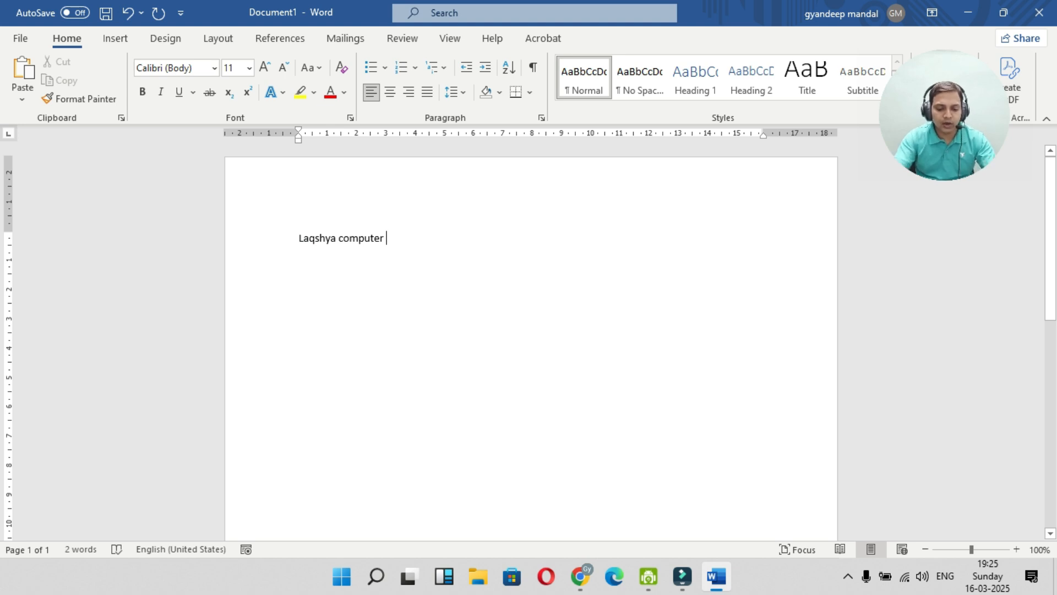
pyautogui.write('train')
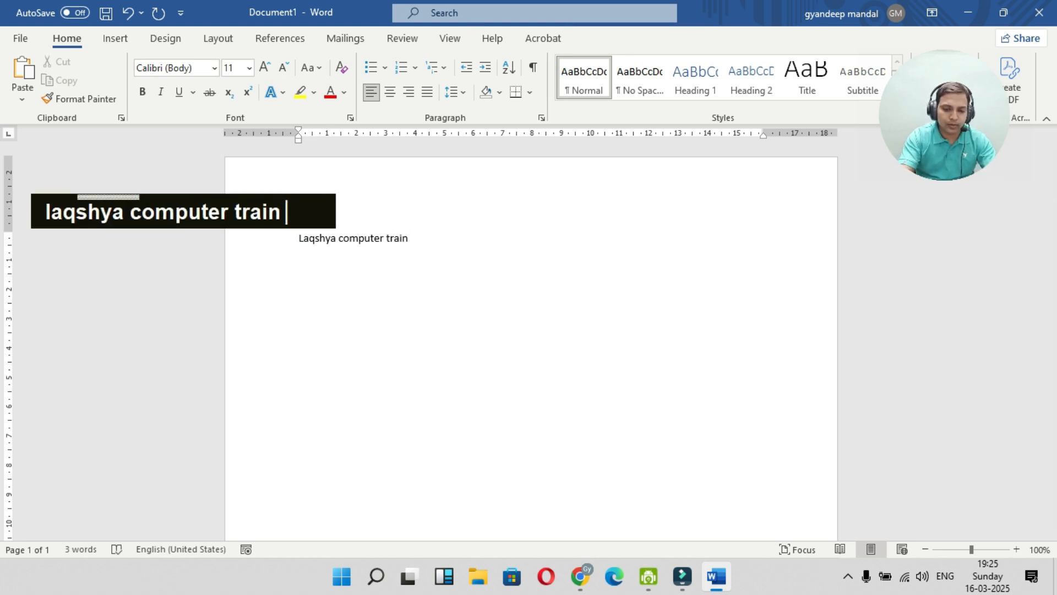
pyautogui.write('ing ')
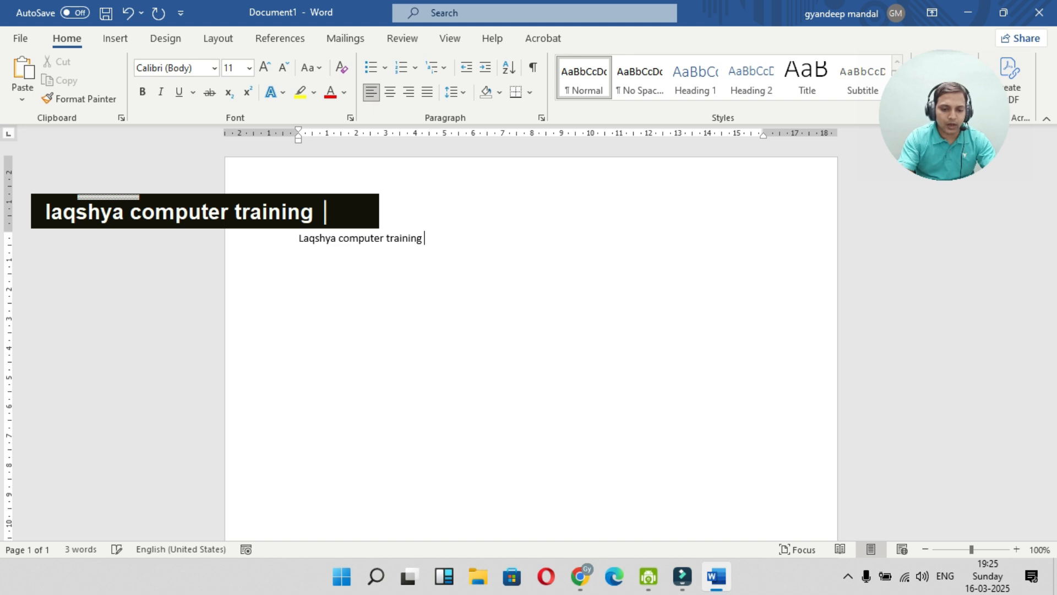
pyautogui.write('inst')
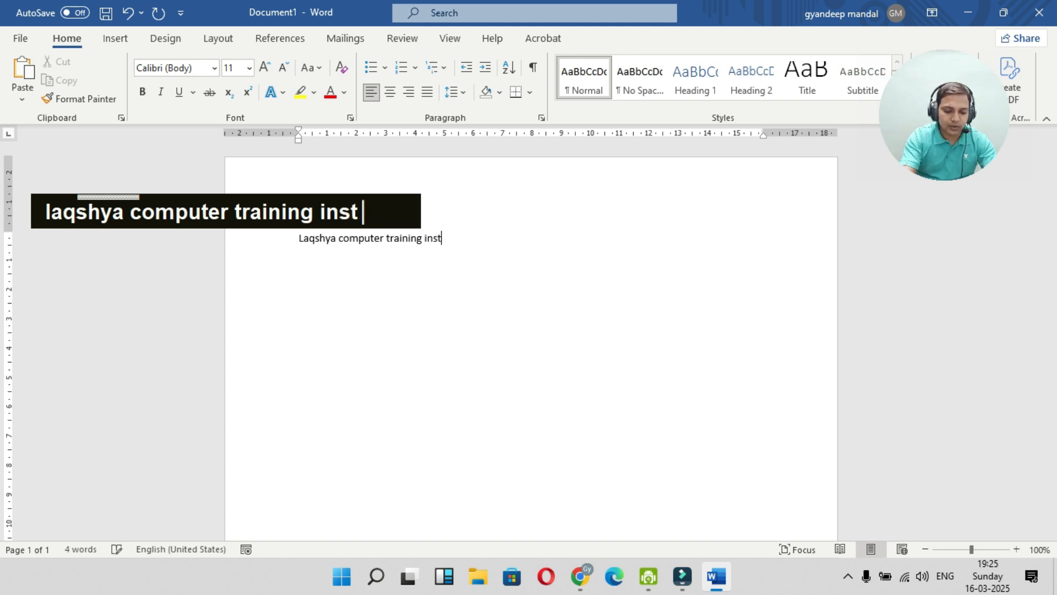
pyautogui.write('itute')
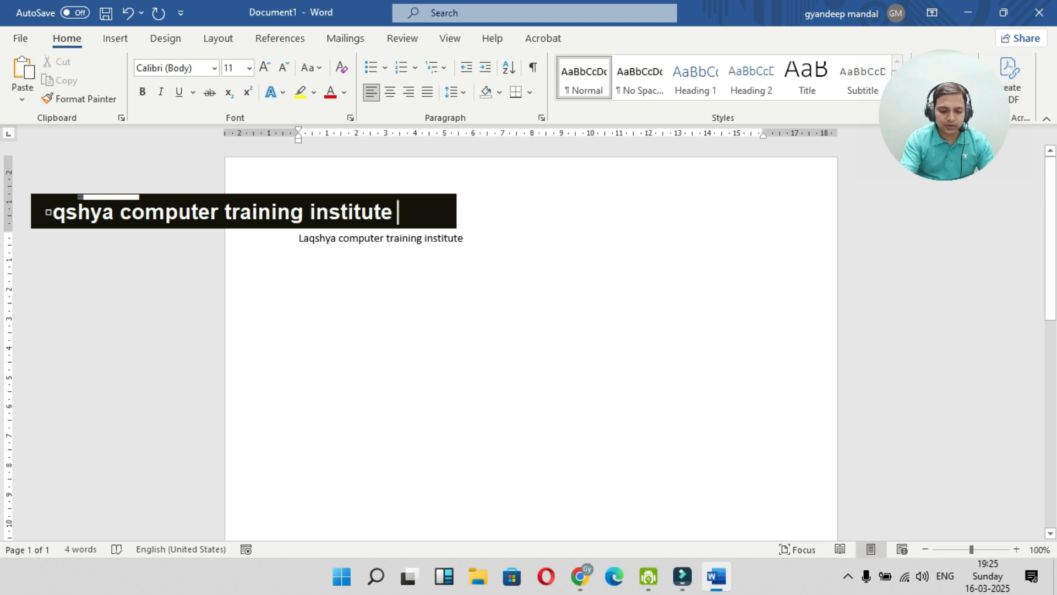
# Erase the word "institute" from the end of the line and write it again
pyautogui.press('BackSpace')
pyautogui.press('BackSpace')
pyautogui.press('BackSpace')
pyautogui.press('BackSpace')
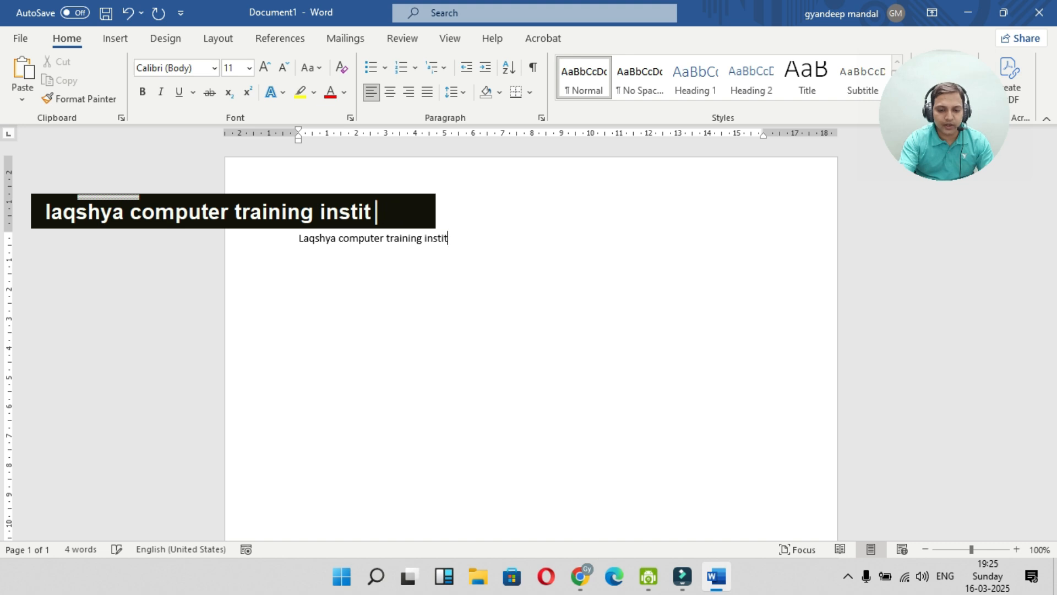
pyautogui.press('BackSpace')
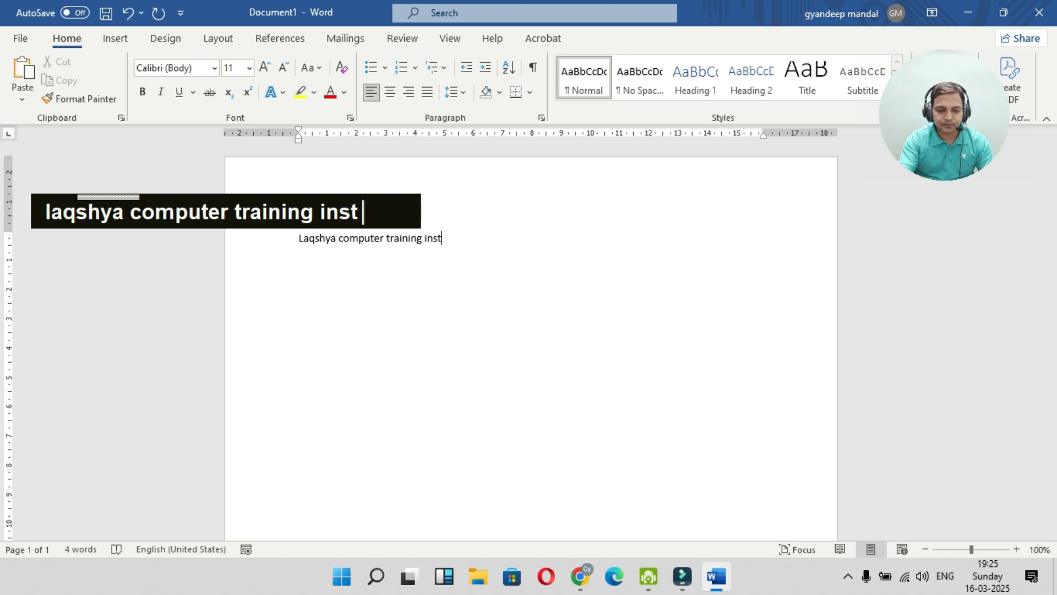
pyautogui.press('BackSpace')
pyautogui.press('BackSpace')
pyautogui.press('BackSpace')
pyautogui.press('BackSpace')
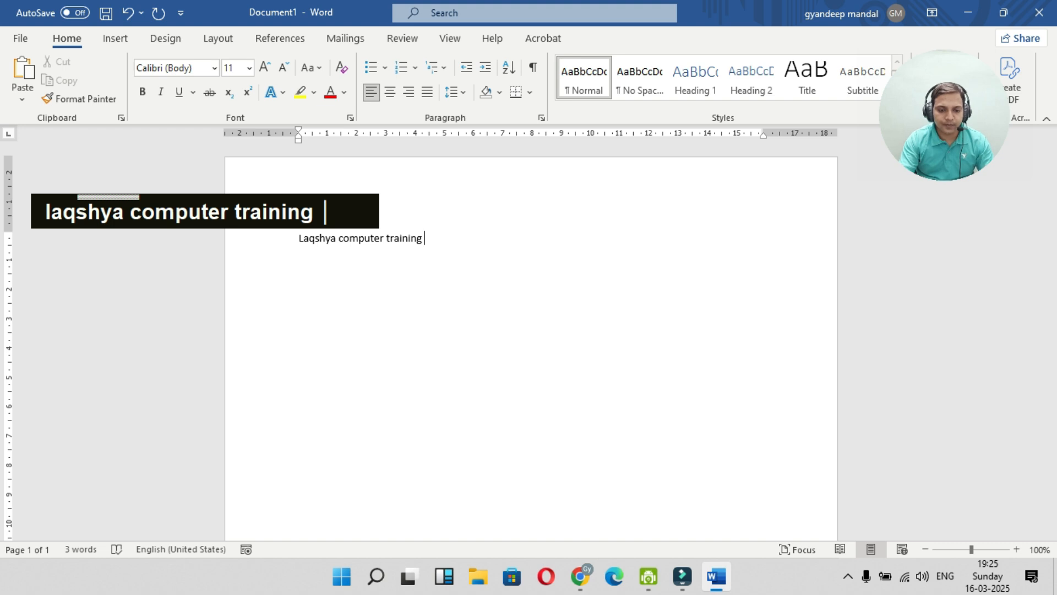
pyautogui.write('i')
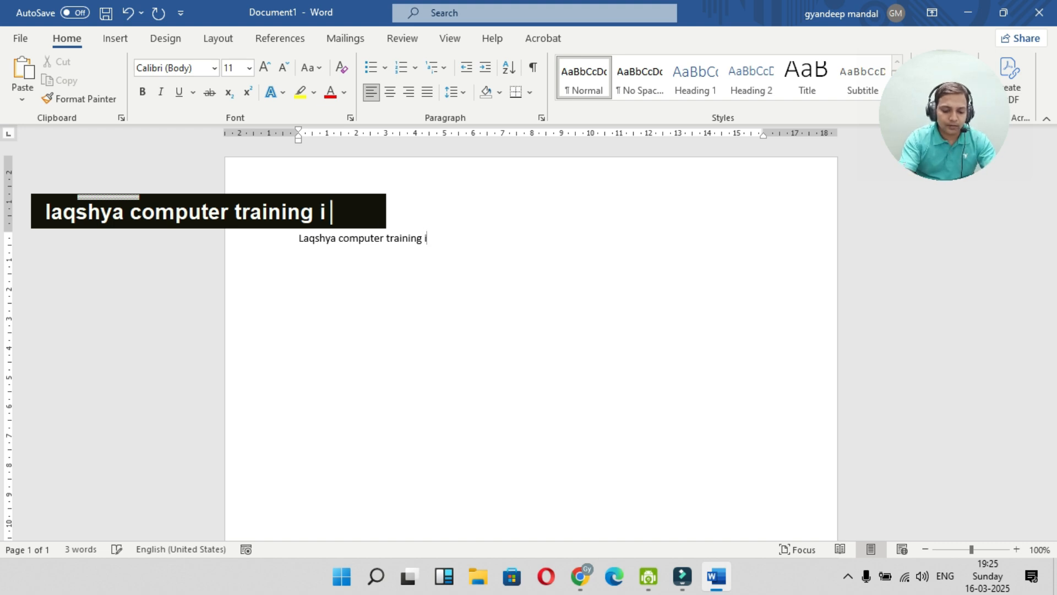
pyautogui.press('BackSpace')
pyautogui.press('BackSpace')
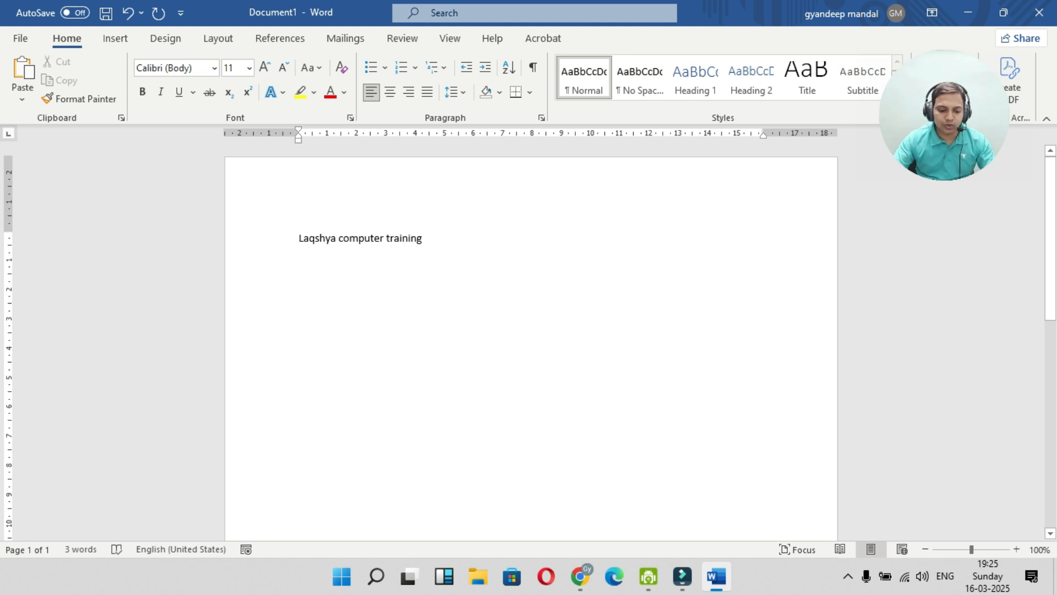
pyautogui.write('inst')
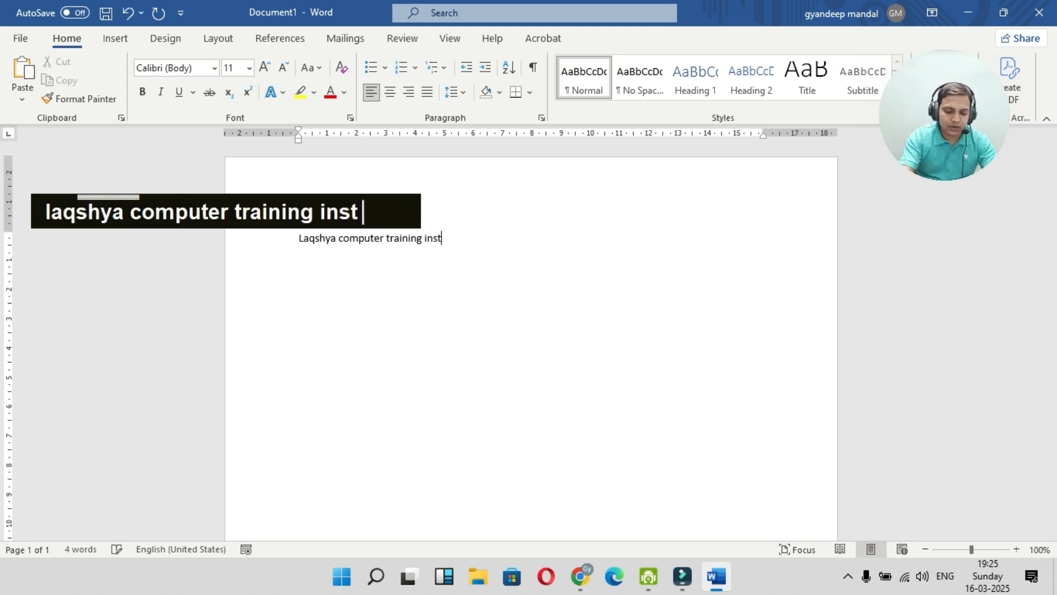
pyautogui.write('itute')
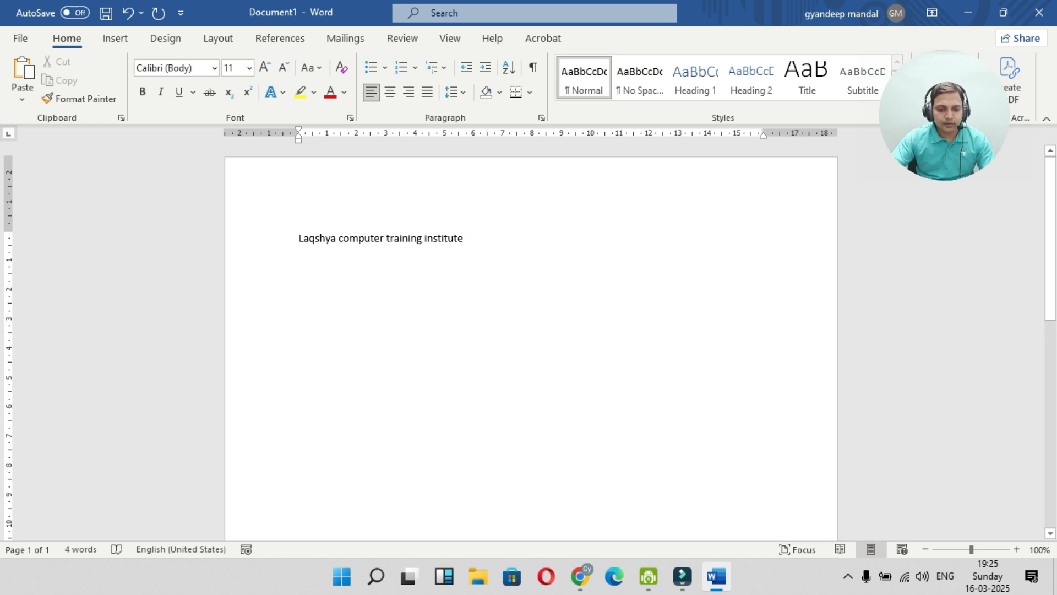
# Add a second paragraph in all capitals reading "LAQSHYA COMPUTER TRAINING INSTITUTE"
pyautogui.press('Return')
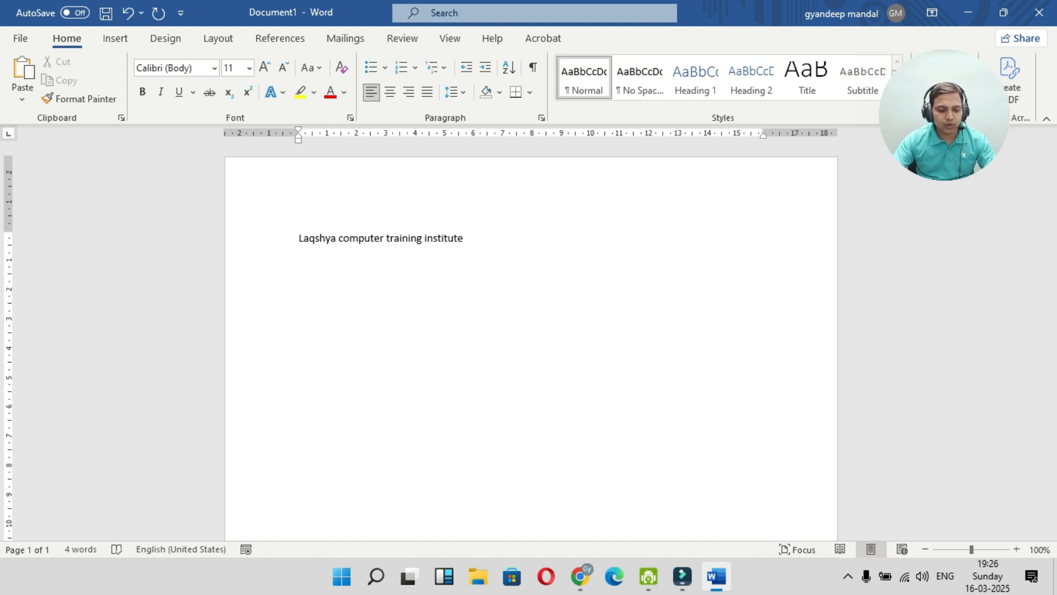
pyautogui.press('capslock')
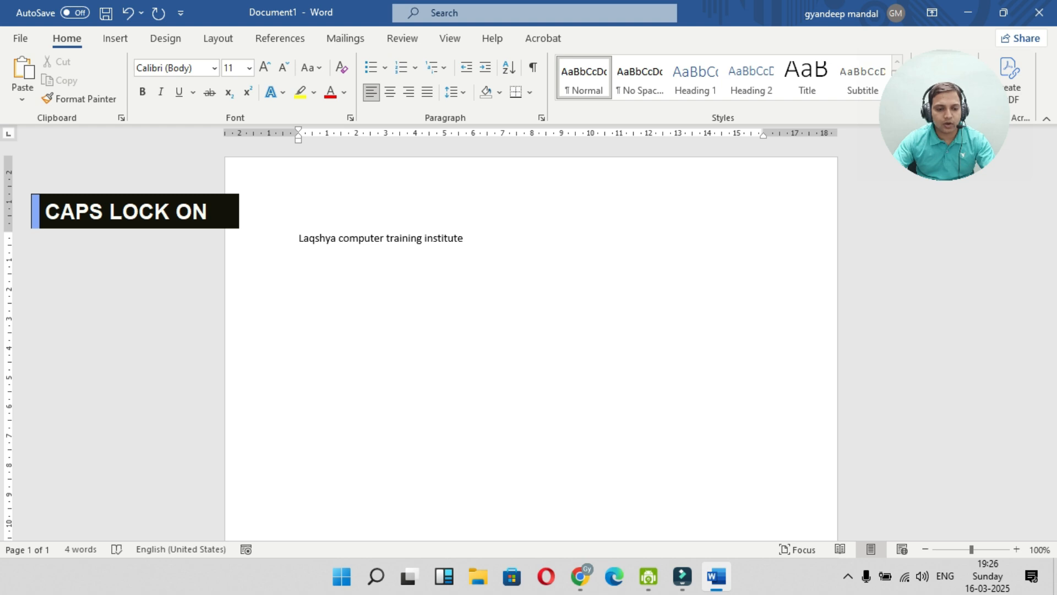
pyautogui.press('capslock')
pyautogui.press('capslock')
pyautogui.write('L')
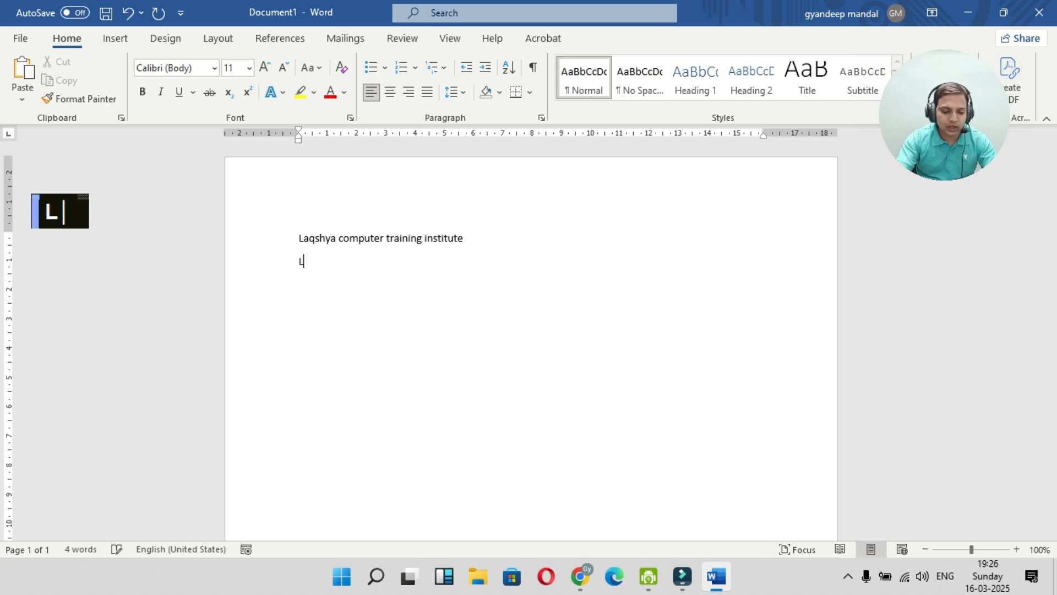
pyautogui.write('AQSHYA CO')
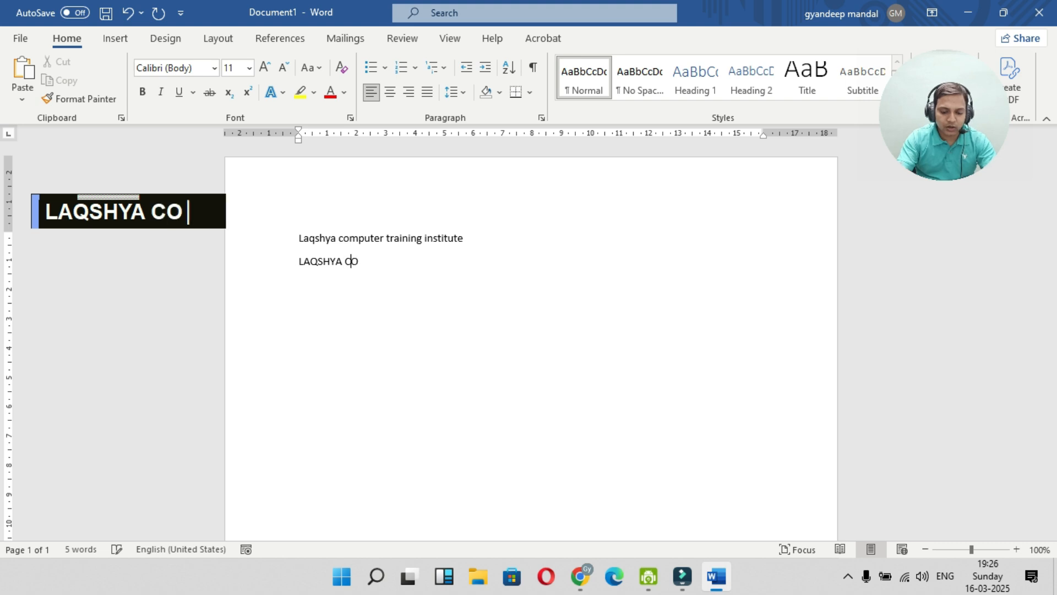
pyautogui.write('MPUTER')
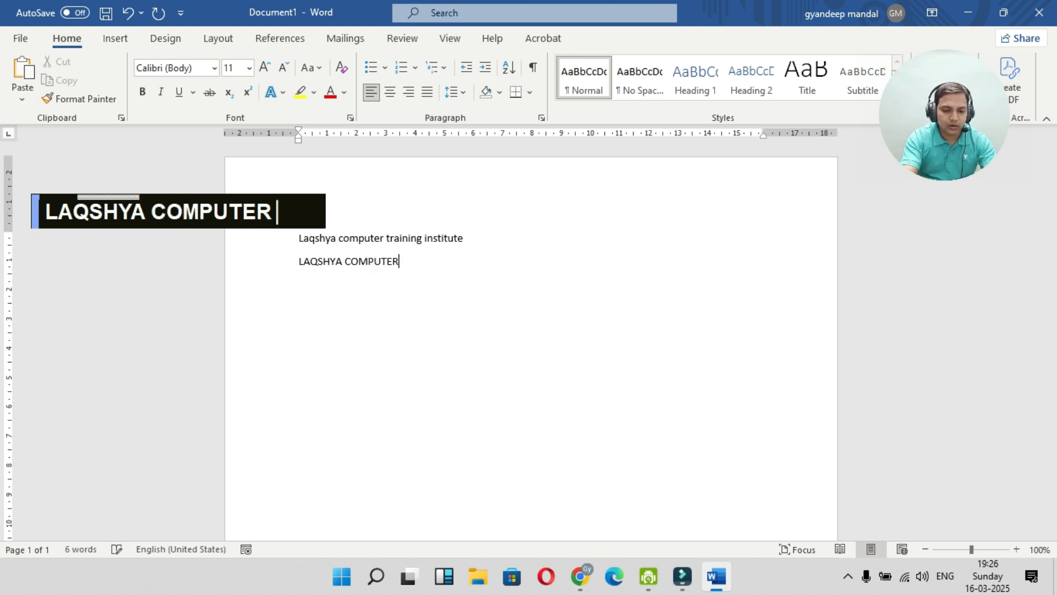
pyautogui.write(' TRAININ')
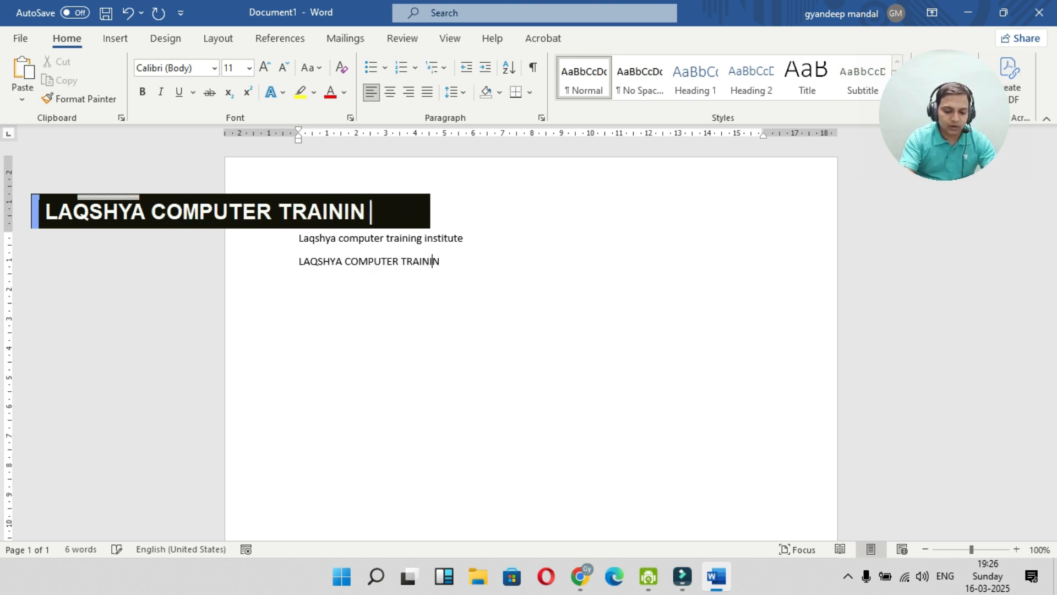
pyautogui.write('G INST')
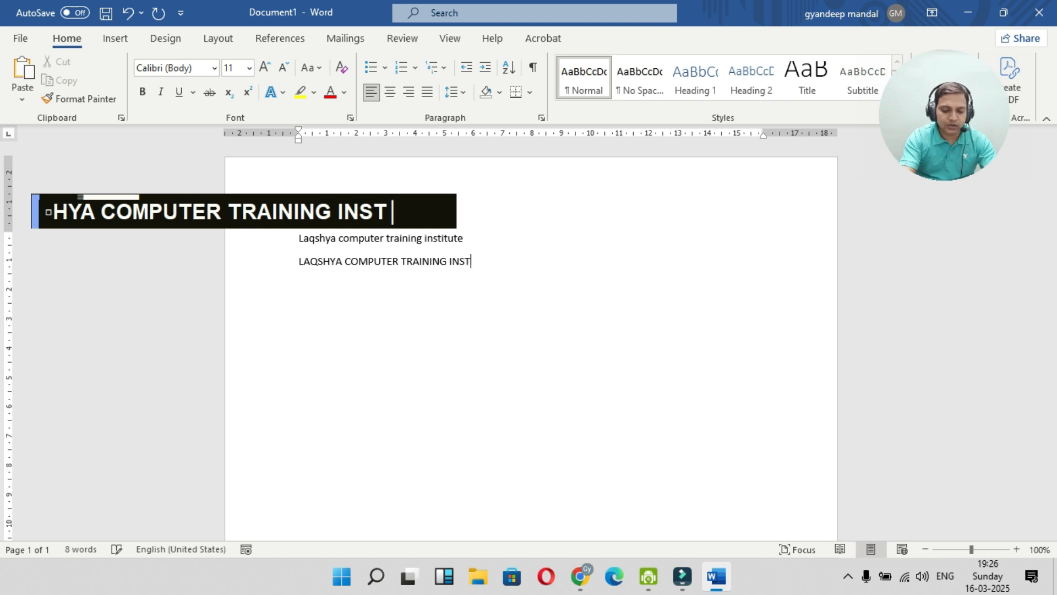
pyautogui.write('ITUTE')
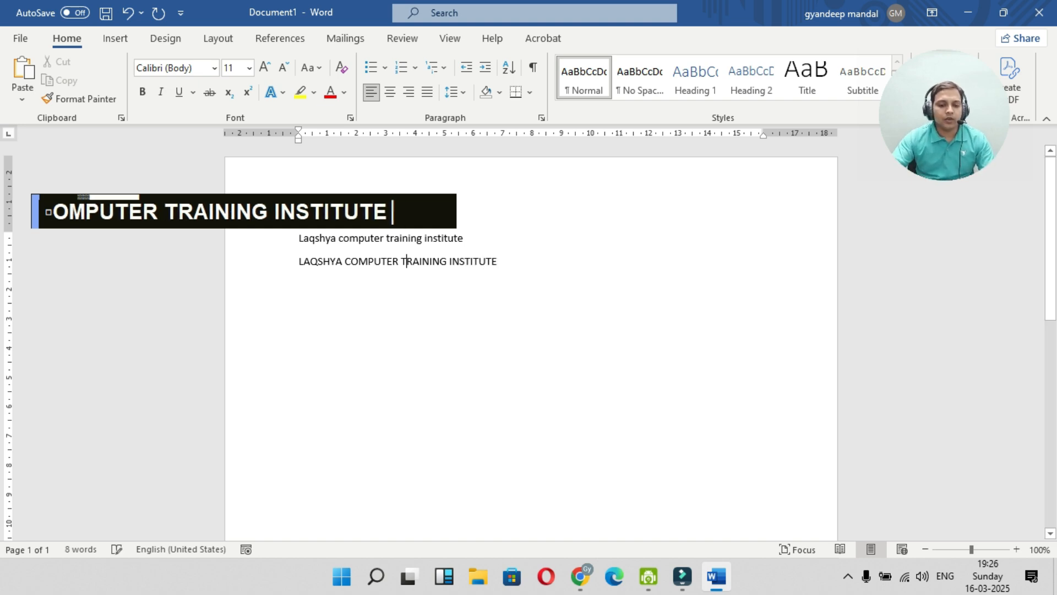
# Reduce the page's top margin to about 0.5 cm, close to the paper edge
pyautogui.moveTo(298, 238); pyautogui.dragTo(469, 242)
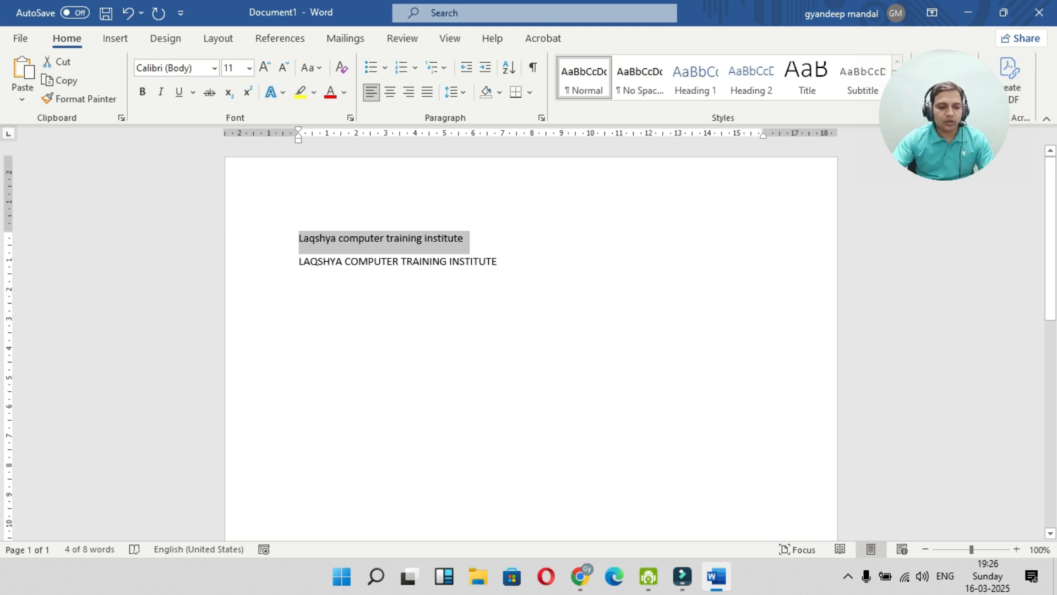
pyautogui.moveTo(8, 232); pyautogui.dragTo(9, 175)
pyautogui.click(304, 179)
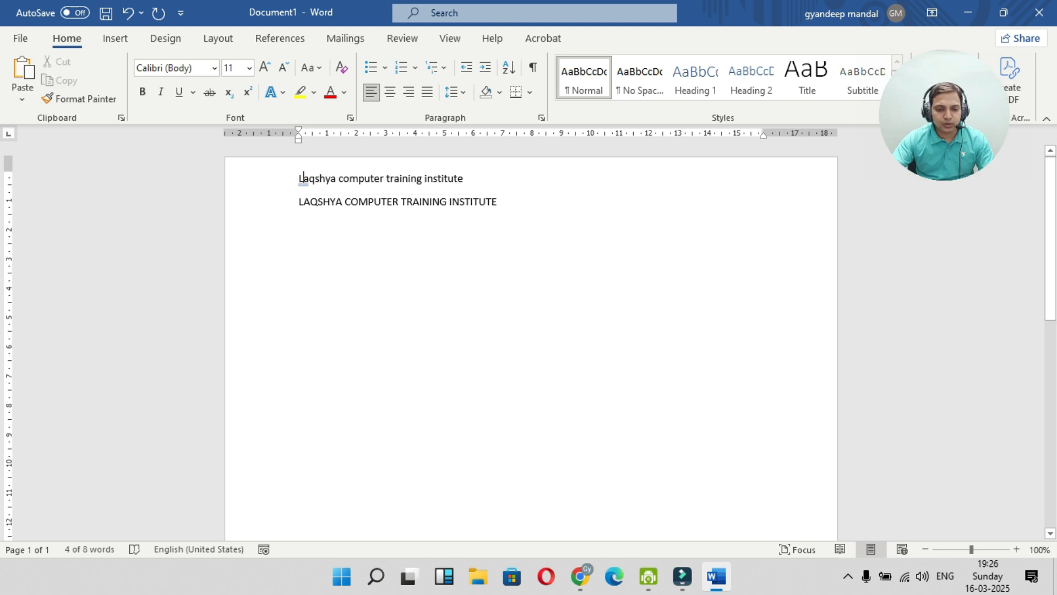
# Adjust the page's top margin to about 2 cm and place the cursor before the first line
pyautogui.moveTo(298, 179); pyautogui.dragTo(470, 178)
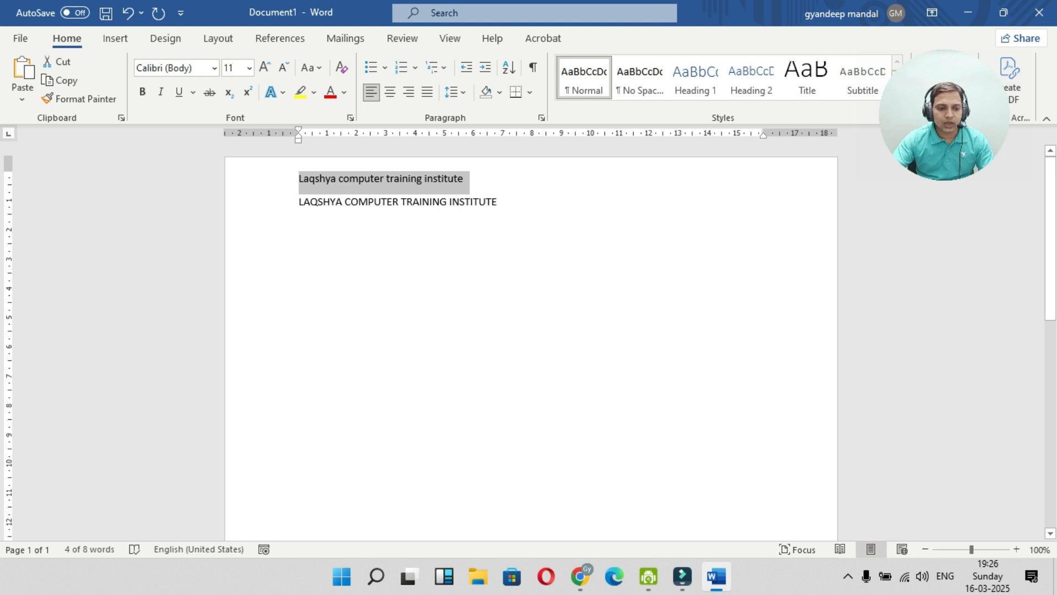
pyautogui.scroll(2, 532, 347)
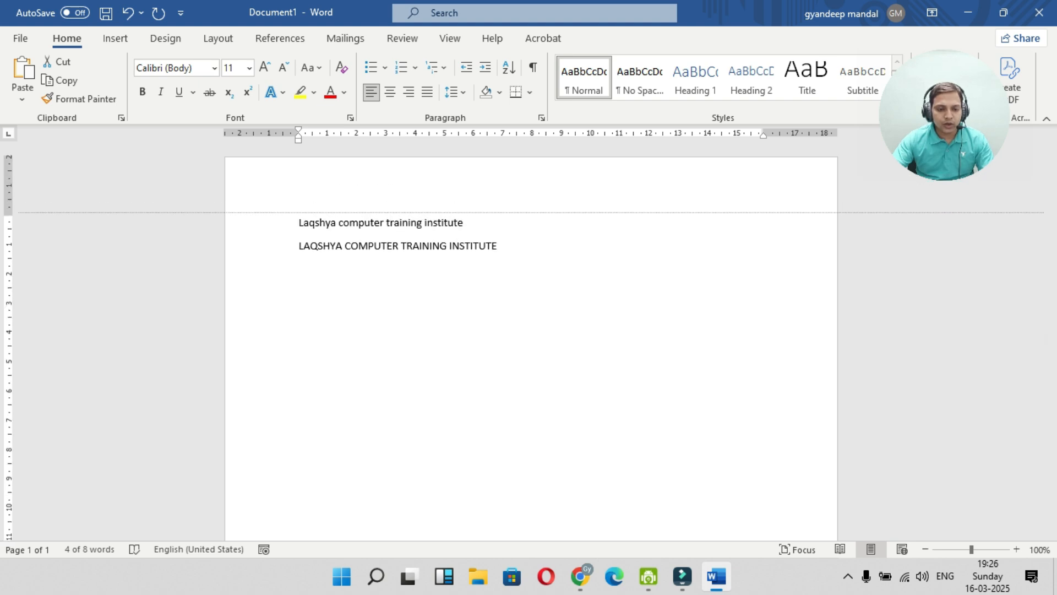
pyautogui.click(299, 222)
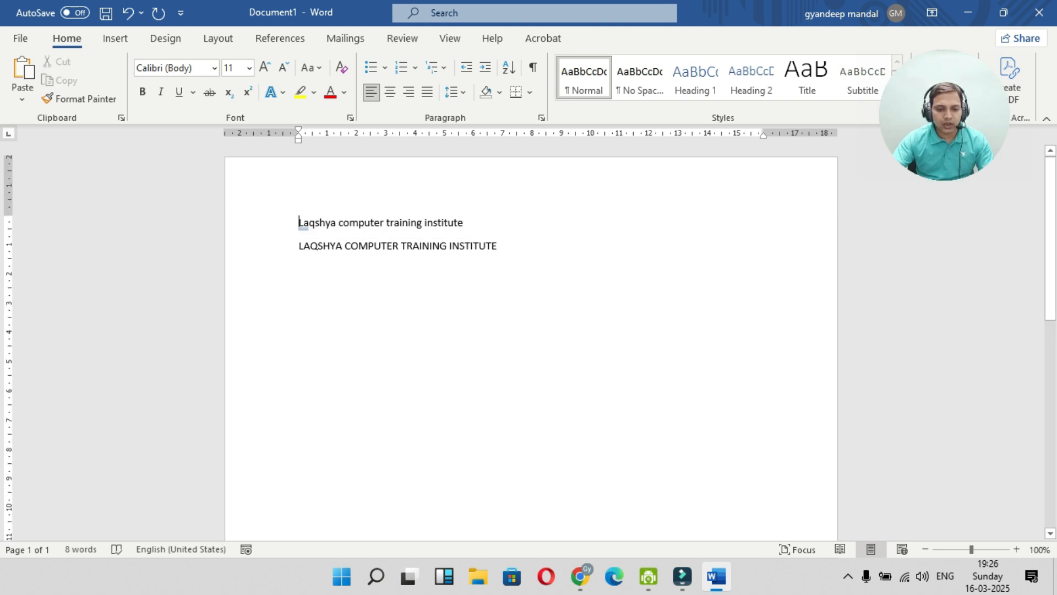
# Reduce the page's left margin to about 0.5 cm so both text lines start near the paper edge
pyautogui.moveTo(299, 222); pyautogui.dragTo(501, 248)
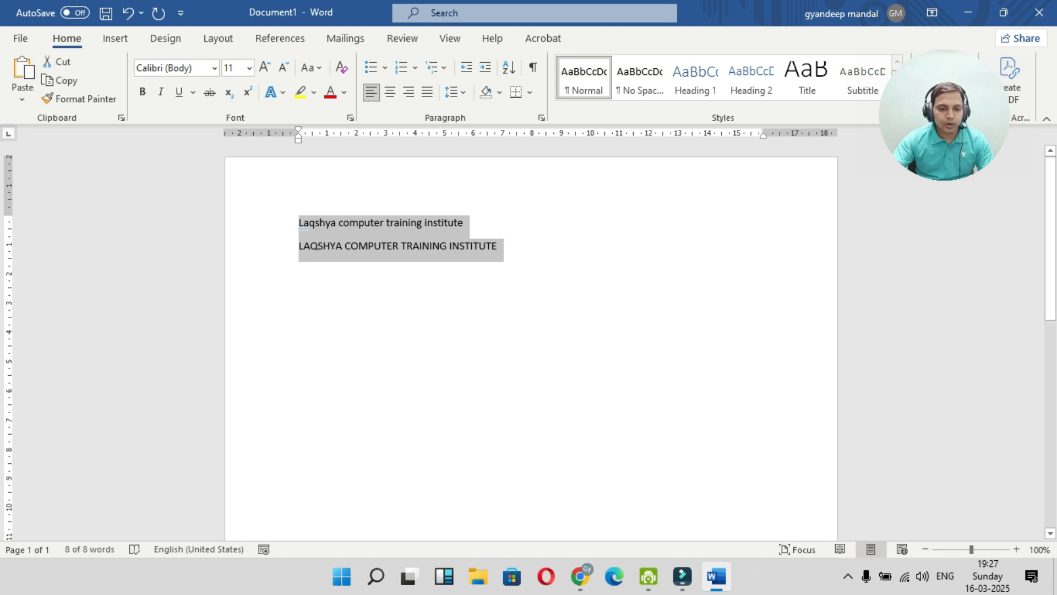
pyautogui.click(313, 235)
pyautogui.click(299, 223)
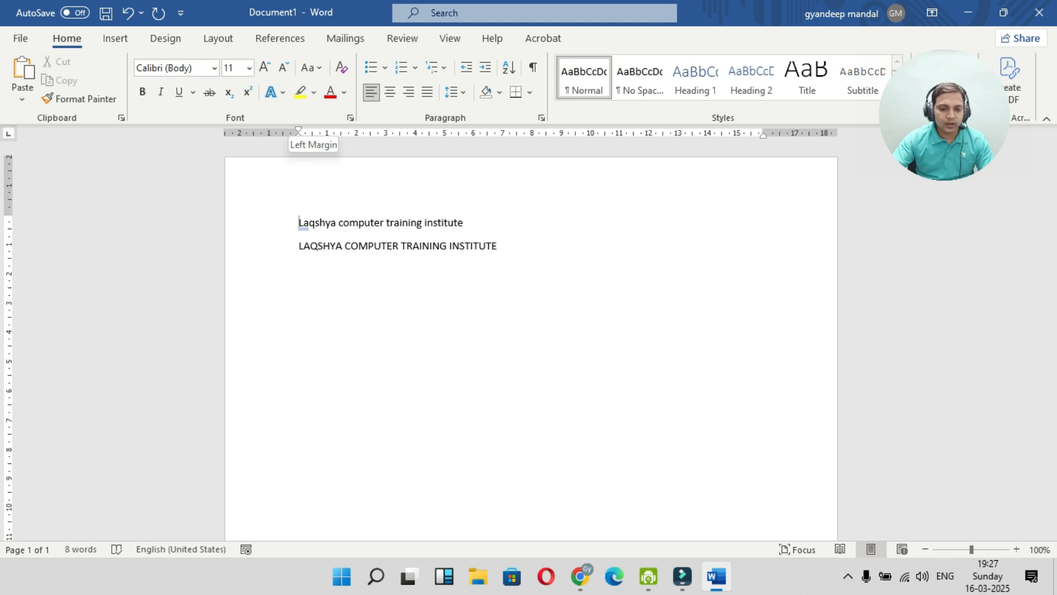
pyautogui.moveTo(298, 133); pyautogui.dragTo(238, 133)
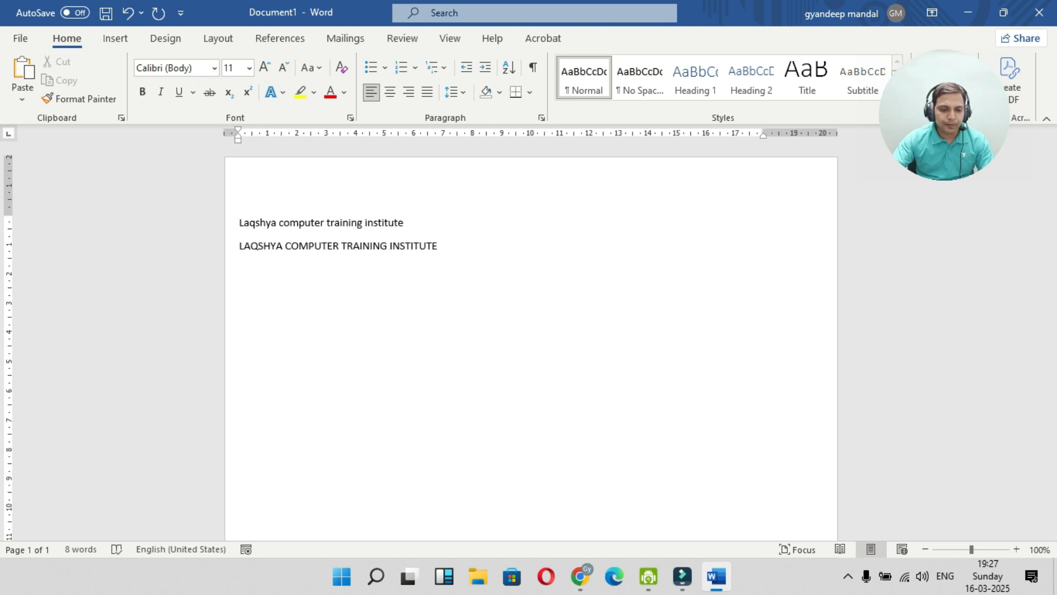
# Widen the page's left margin to about 3.2 cm
pyautogui.moveTo(238, 133); pyautogui.dragTo(318, 133)
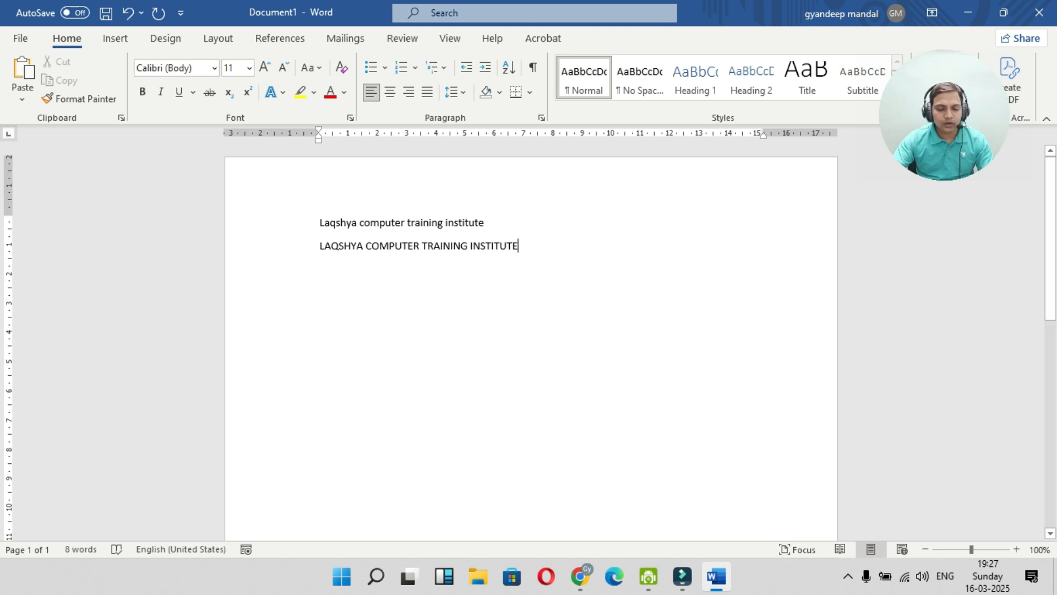
# Practise selecting the whole first line of text and clearing the selection several times
pyautogui.moveTo(320, 222); pyautogui.dragTo(486, 223)
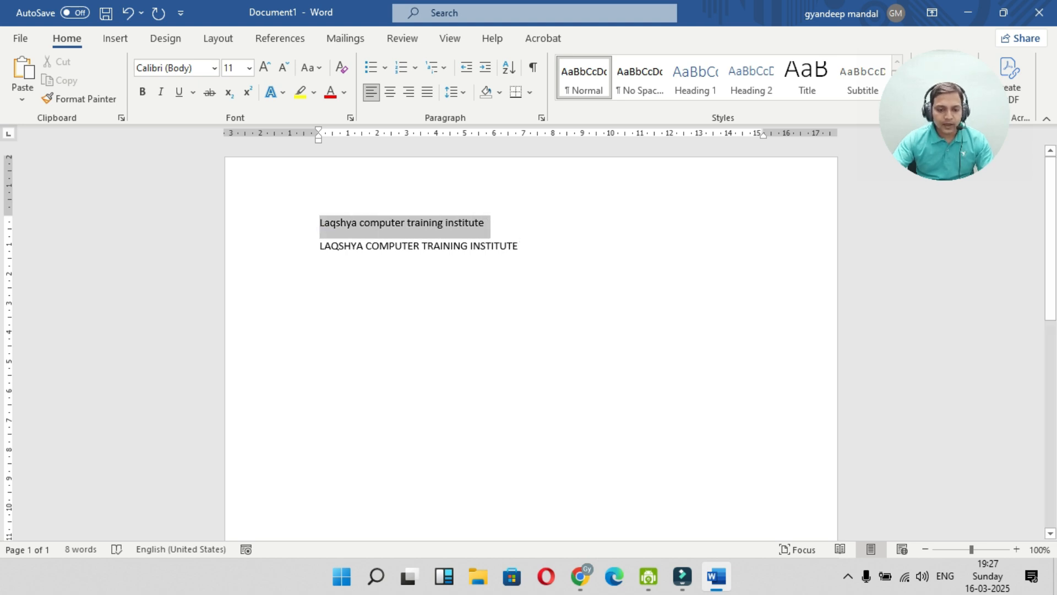
pyautogui.click(450, 245)
pyautogui.moveTo(319, 223); pyautogui.dragTo(488, 223)
pyautogui.click(379, 245)
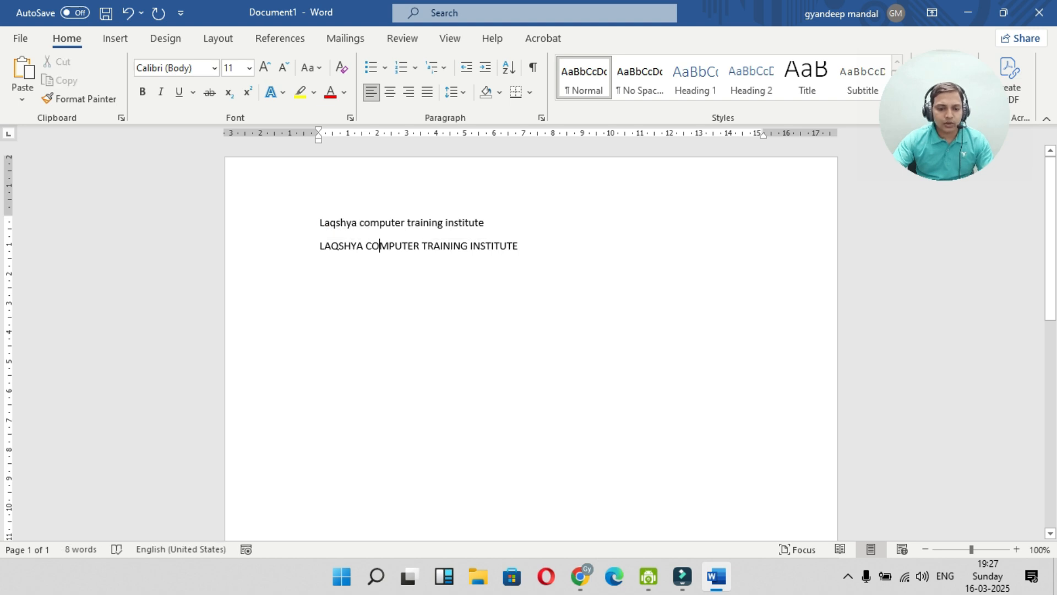
pyautogui.moveTo(320, 223); pyautogui.dragTo(488, 223)
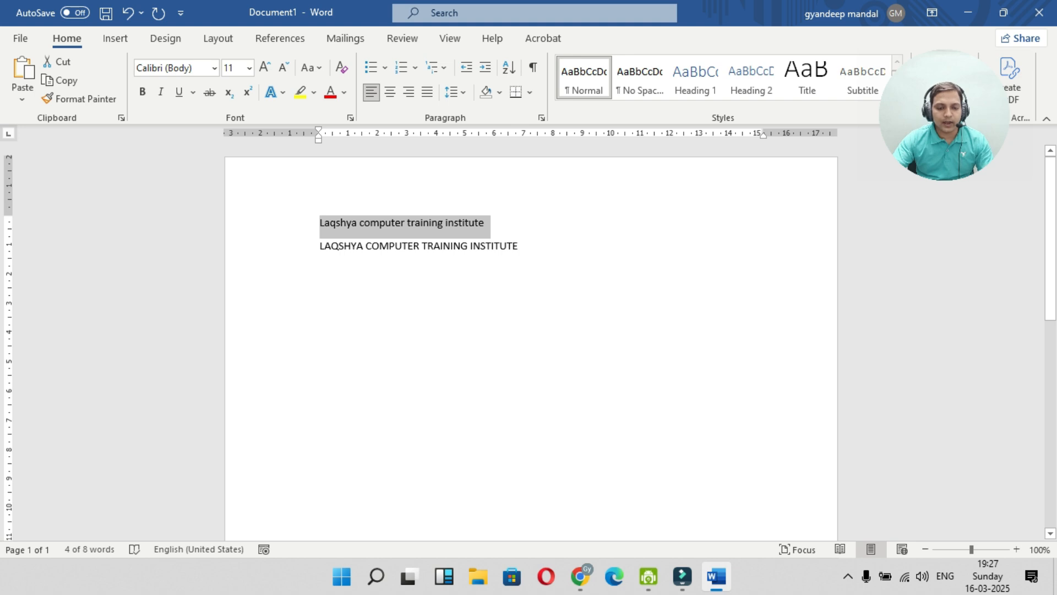
pyautogui.tripleClick(392, 247)
pyautogui.moveTo(320, 222); pyautogui.dragTo(489, 222)
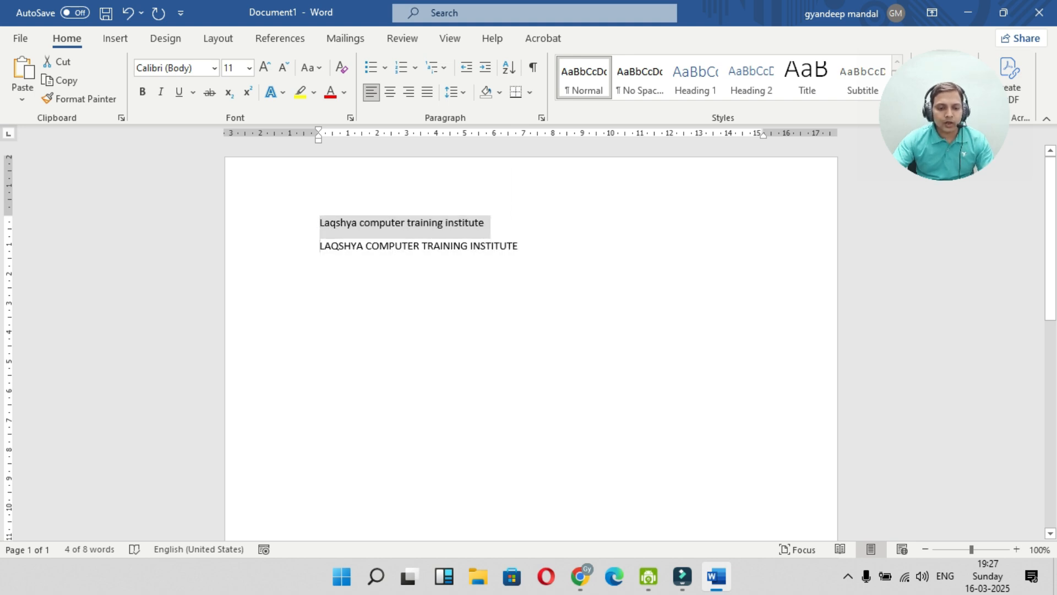
# Practise selecting the all-caps line and the first line separately, and both lines together
pyautogui.moveTo(320, 246); pyautogui.dragTo(521, 246)
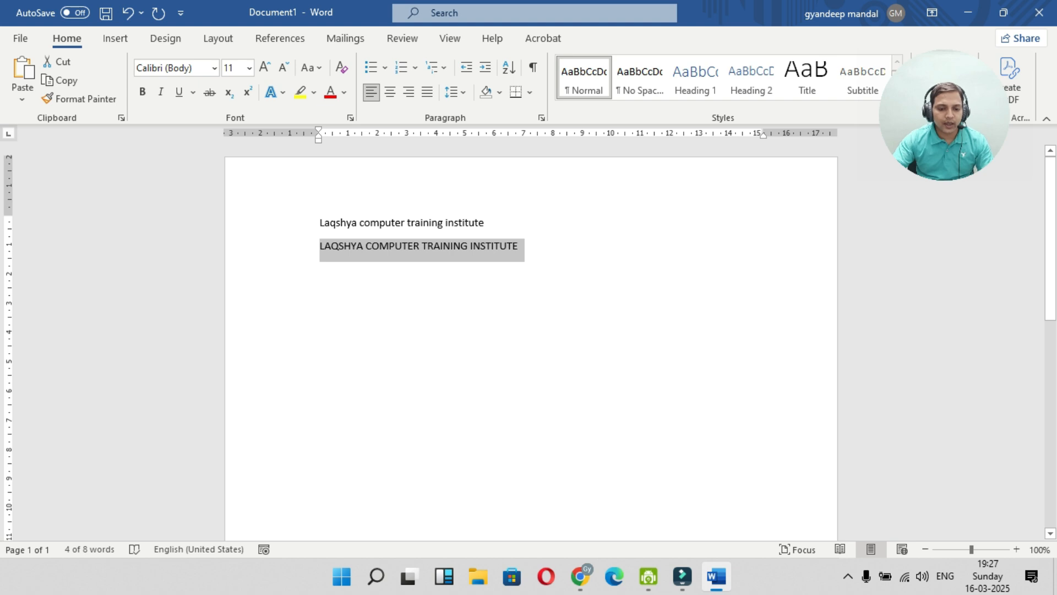
pyautogui.moveTo(320, 223); pyautogui.dragTo(510, 226)
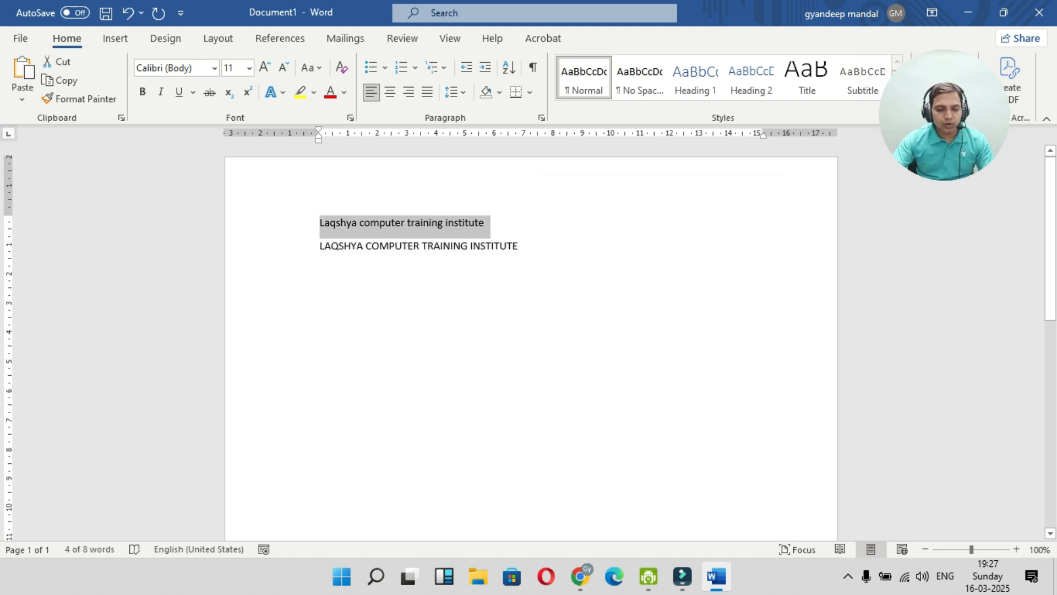
pyautogui.moveTo(320, 246); pyautogui.dragTo(523, 247)
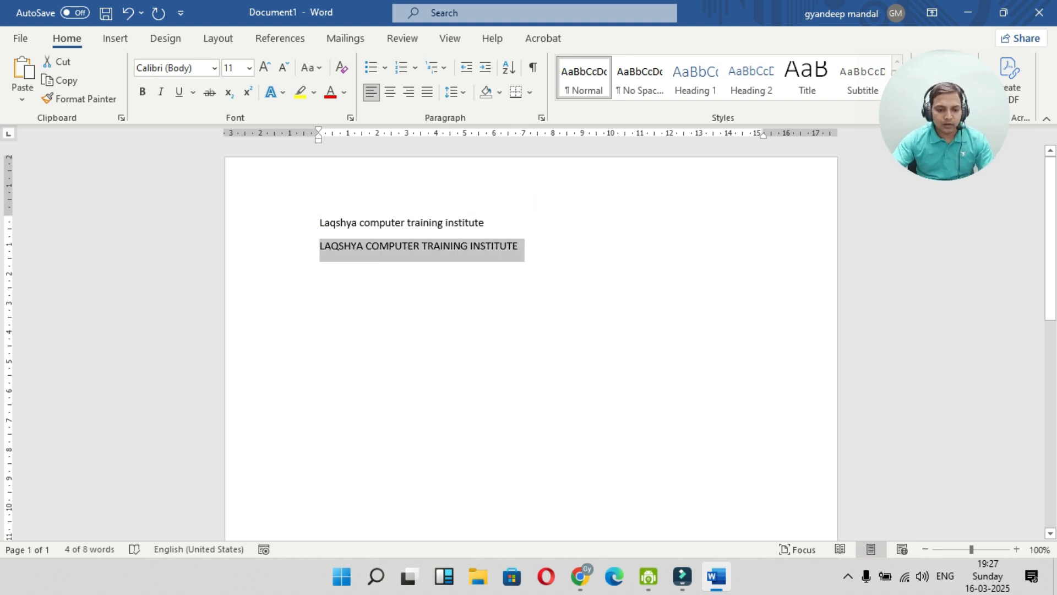
pyautogui.moveTo(319, 222); pyautogui.dragTo(523, 248)
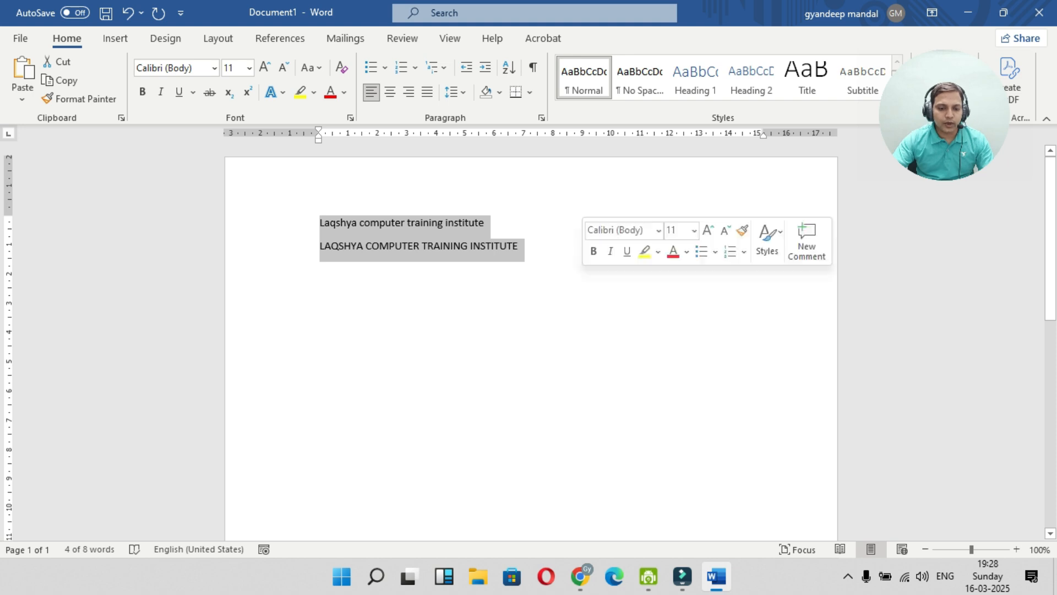
pyautogui.click(341, 223)
pyautogui.moveTo(319, 222); pyautogui.dragTo(492, 225)
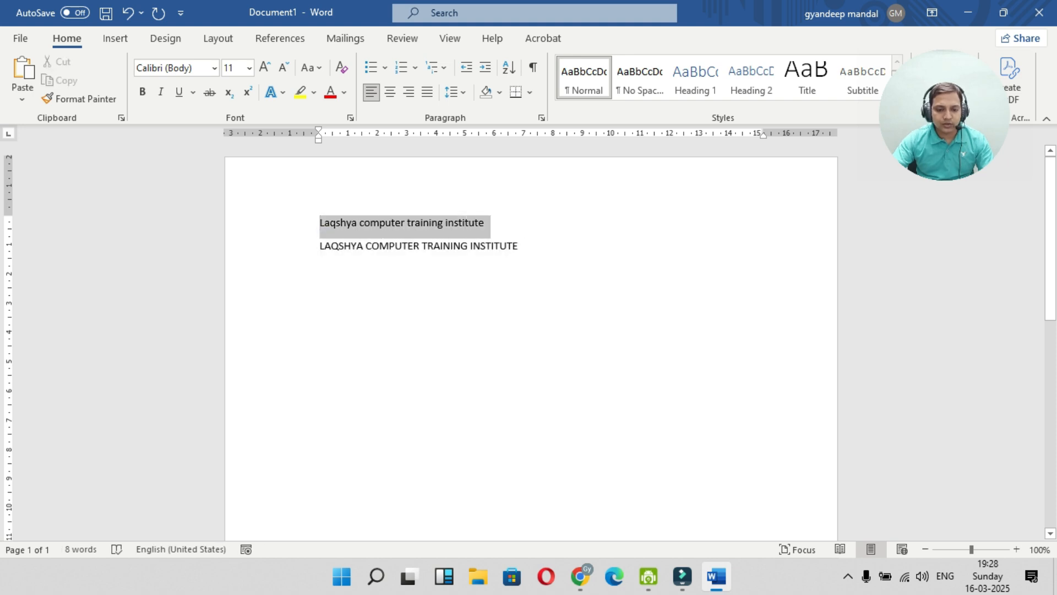
pyautogui.click(443, 246)
# Practise selecting single words: "institute" and "Laqshya" in the first line and "COMPUTER" in the second
pyautogui.moveTo(360, 223); pyautogui.dragTo(445, 223)
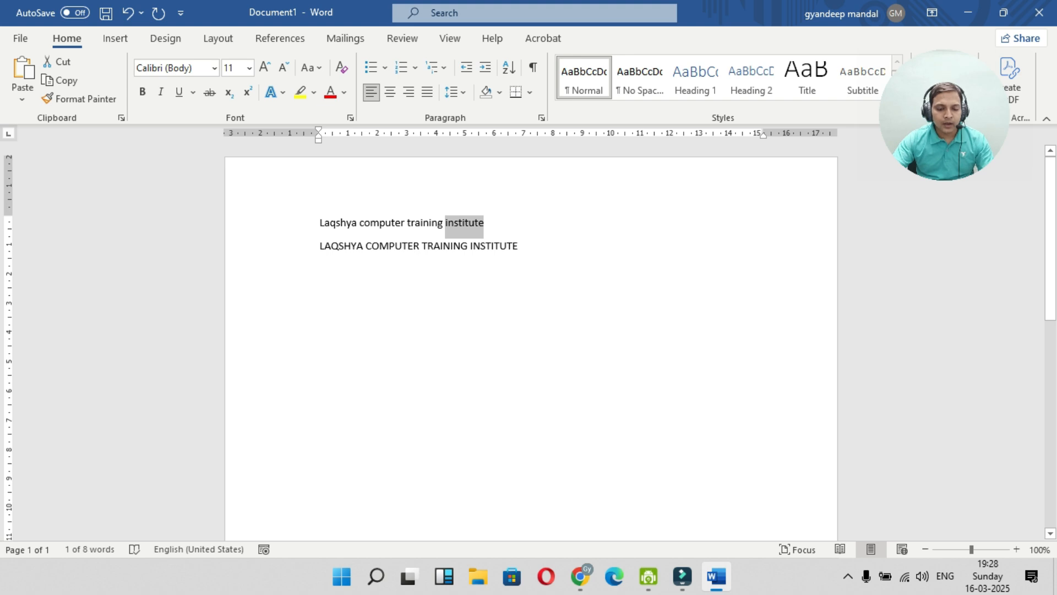
pyautogui.moveTo(321, 223); pyautogui.dragTo(359, 223)
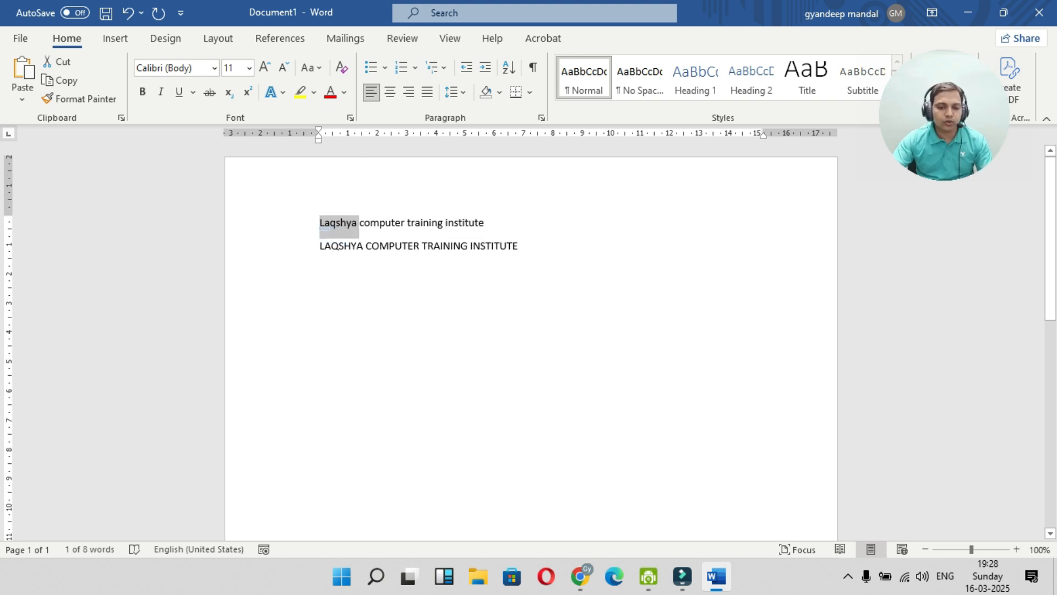
pyautogui.moveTo(366, 245); pyautogui.dragTo(419, 246)
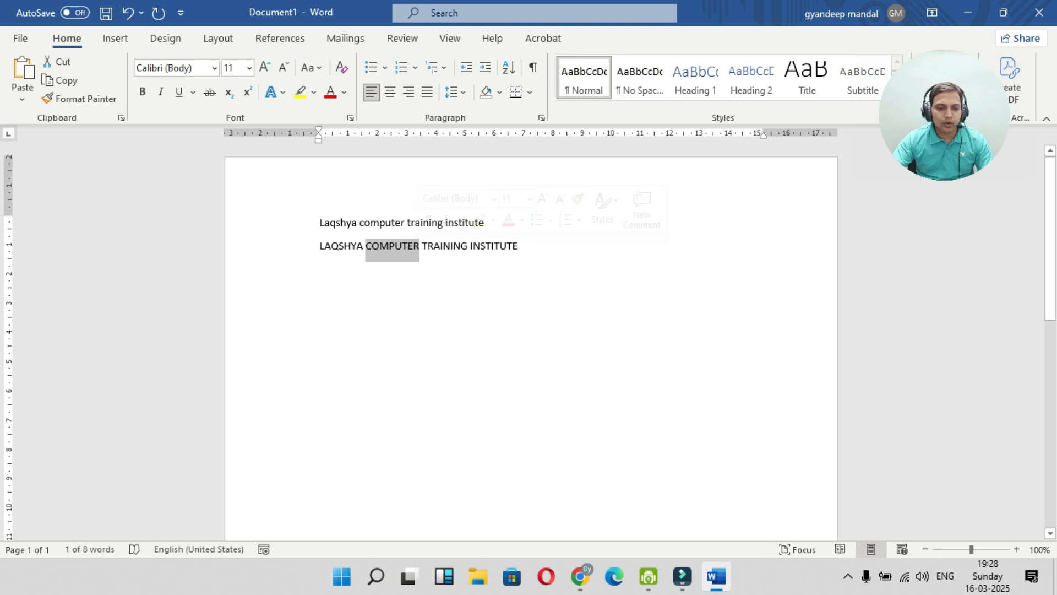
pyautogui.click(377, 245)
# Change the font of the first line, "Laqshya computer training institute", to Cooper Black
pyautogui.moveTo(320, 222); pyautogui.dragTo(488, 223)
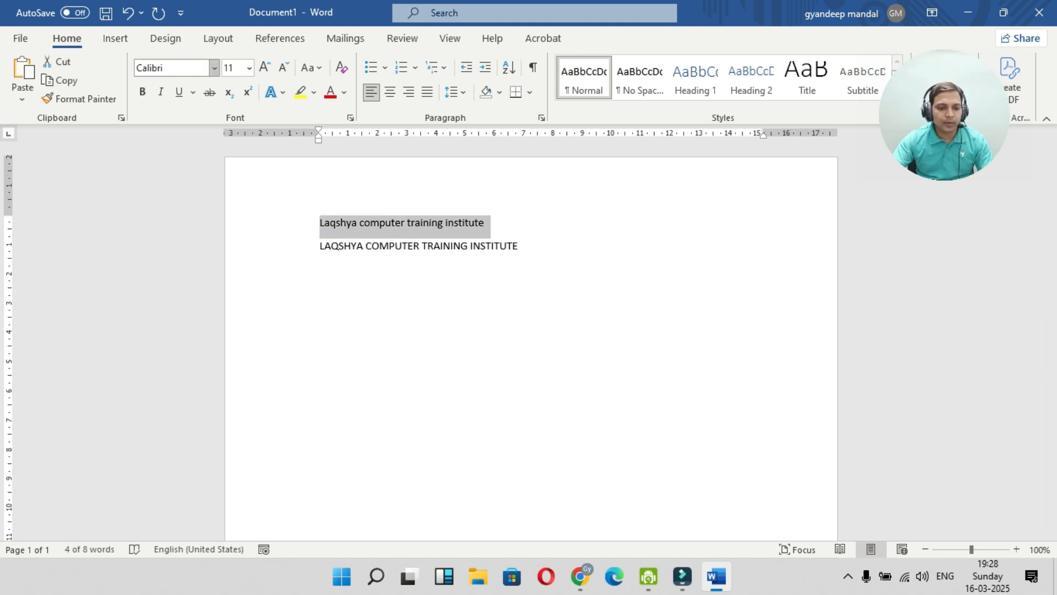
pyautogui.click(214, 68)
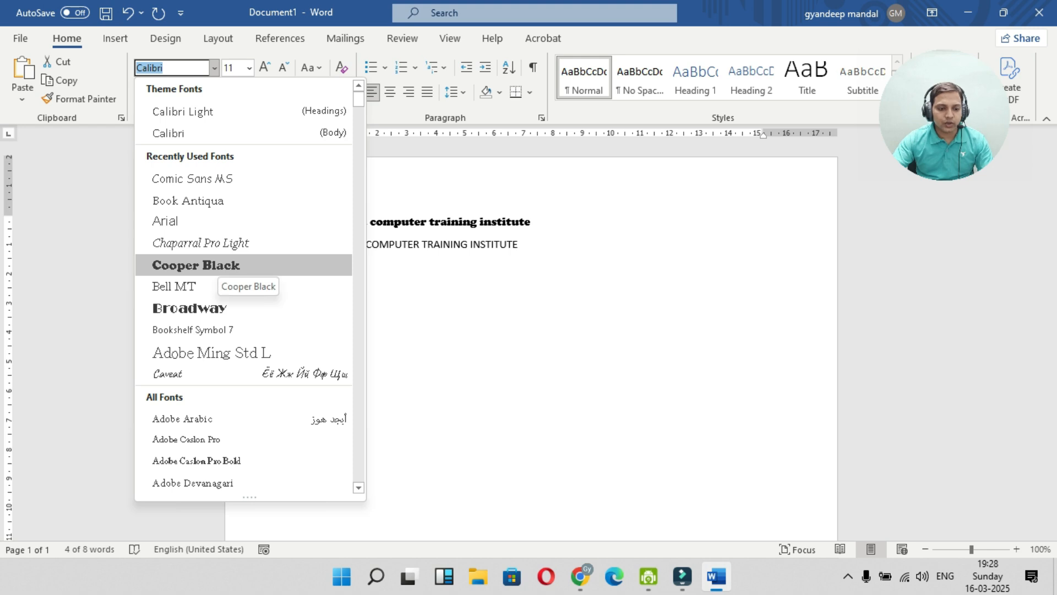
pyautogui.click(212, 265)
# Format the all-caps line in the Broadway font at size 26
pyautogui.moveTo(320, 243); pyautogui.dragTo(525, 244)
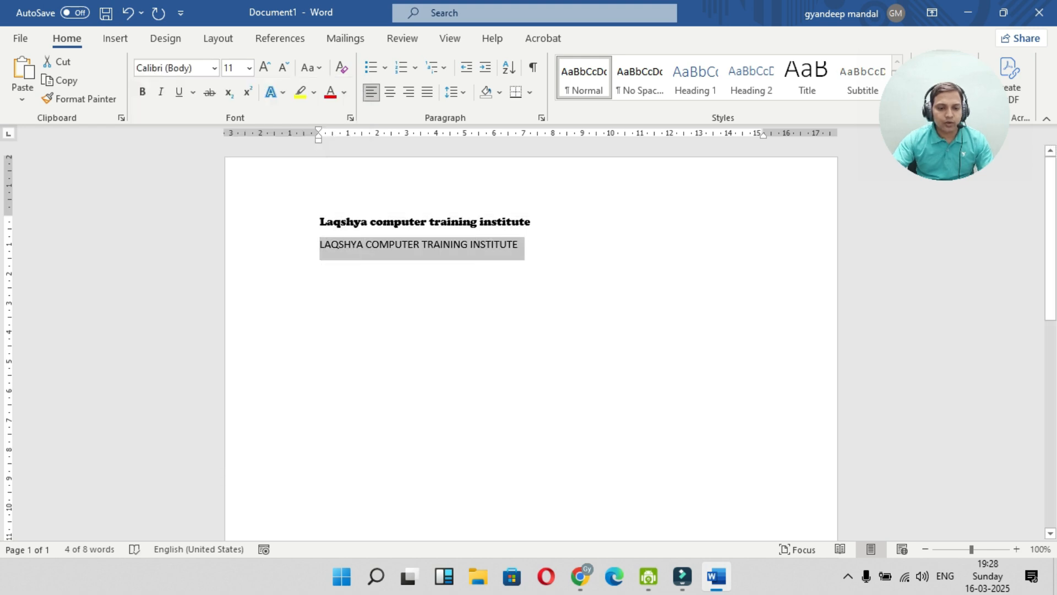
pyautogui.click(214, 67)
pyautogui.click(189, 308)
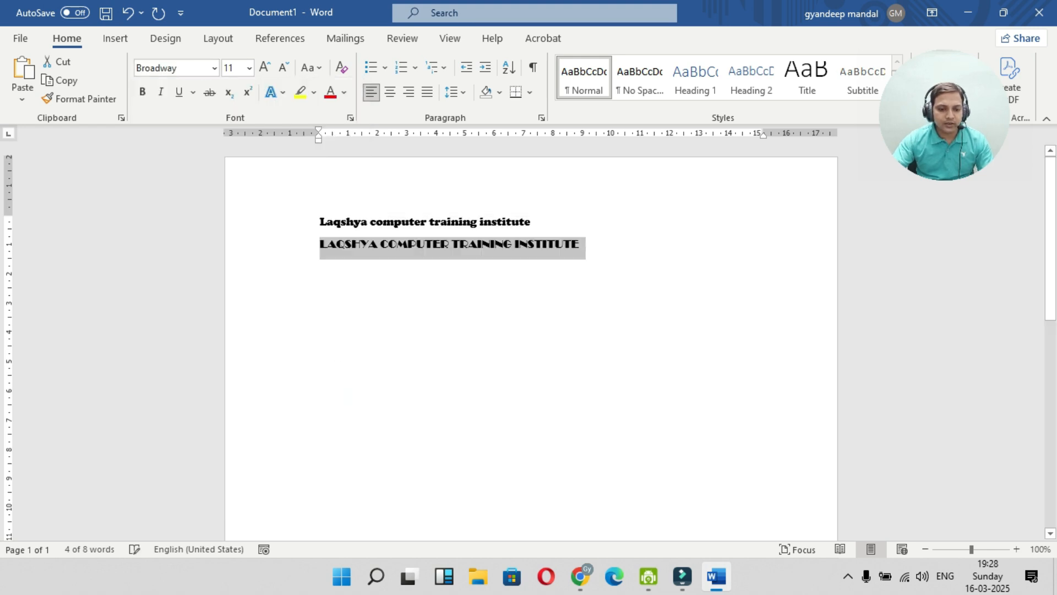
pyautogui.click(249, 67)
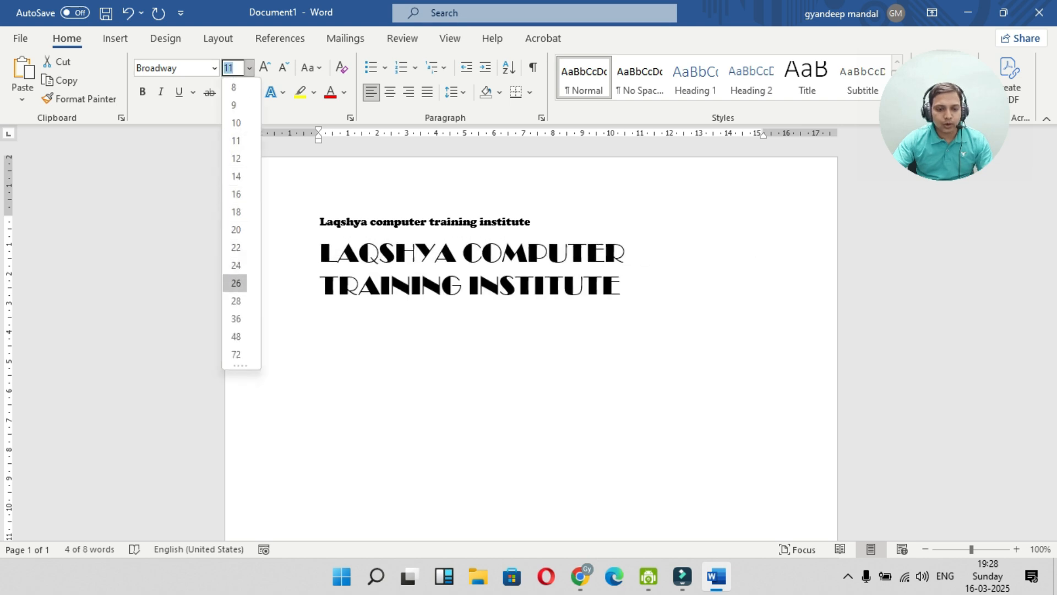
pyautogui.click(235, 283)
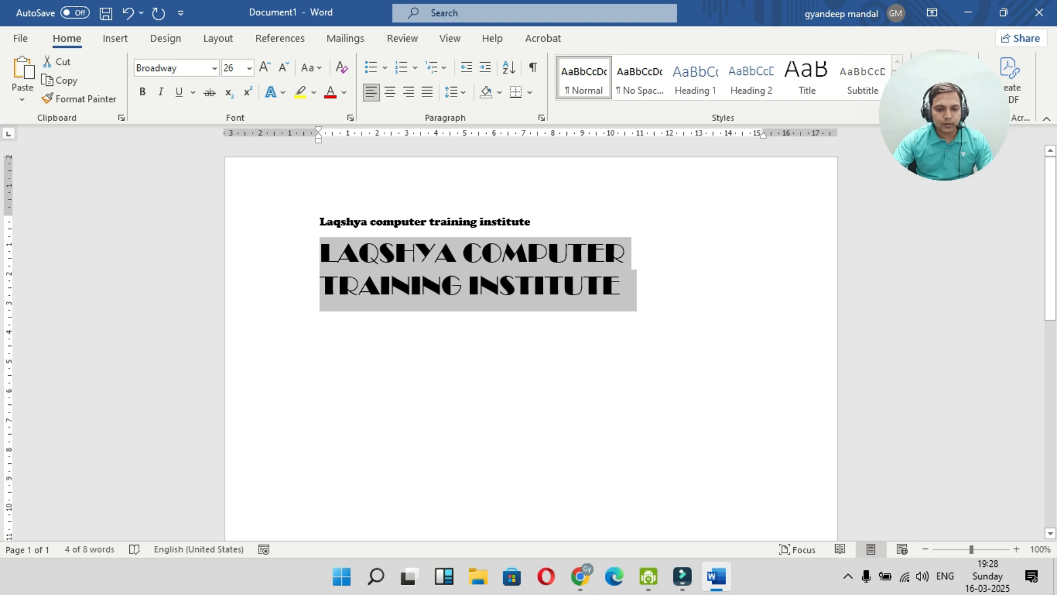
# Enlarge the first line stepwise to font size 20 and reduce it again to size 16
pyautogui.moveTo(320, 223); pyautogui.dragTo(542, 225)
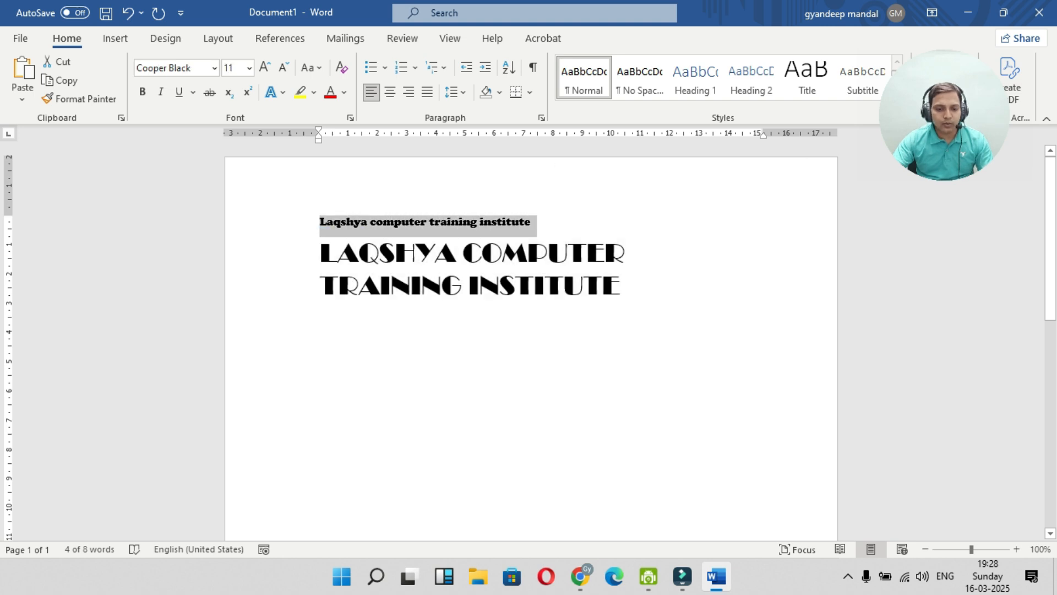
pyautogui.click(264, 68)
pyautogui.click(264, 67)
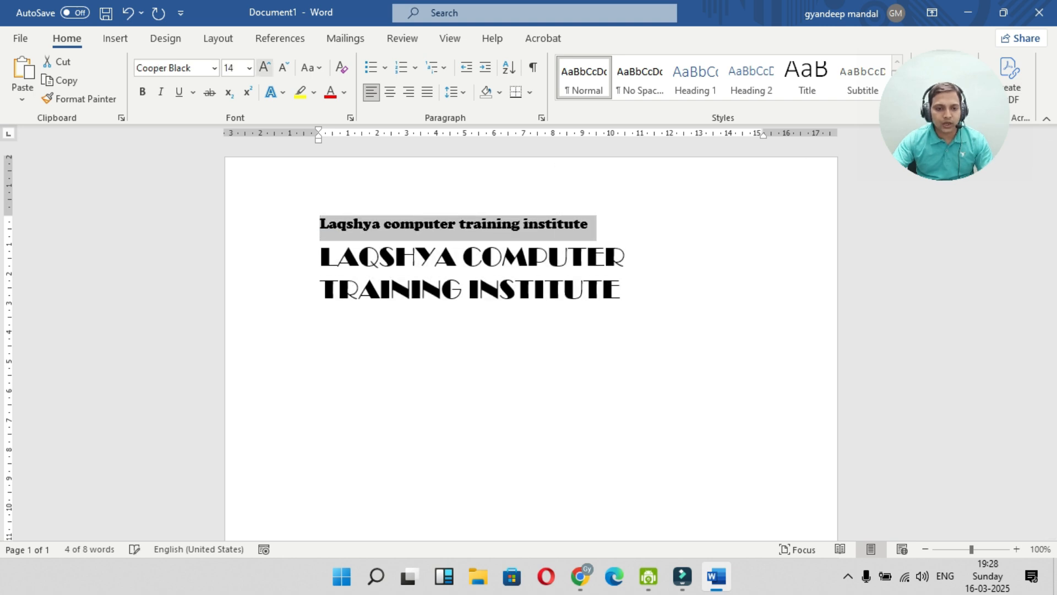
pyautogui.click(264, 67)
pyautogui.click(265, 67)
pyautogui.click(264, 67)
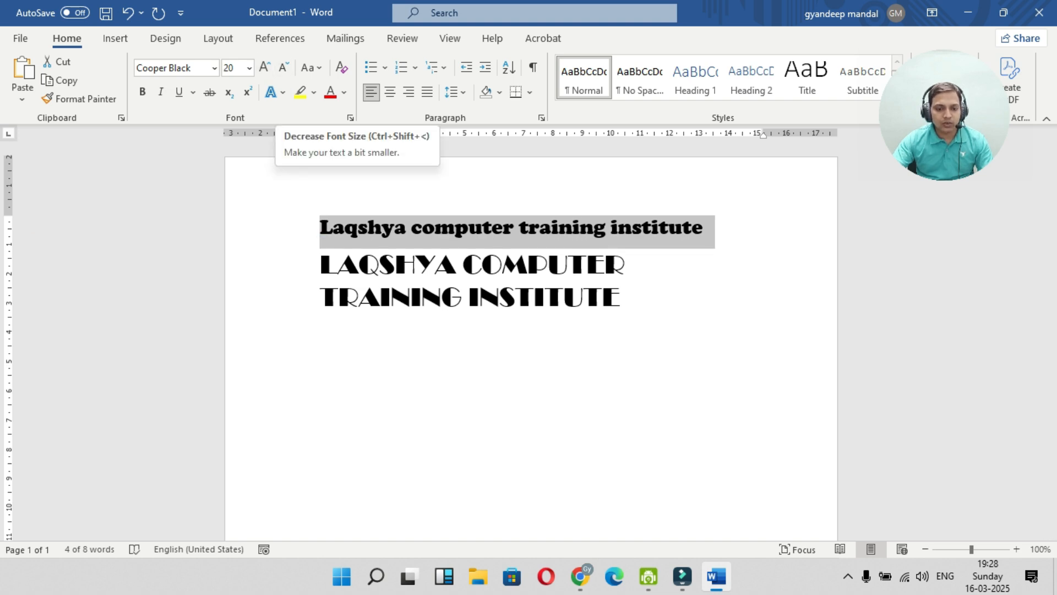
pyautogui.click(284, 68)
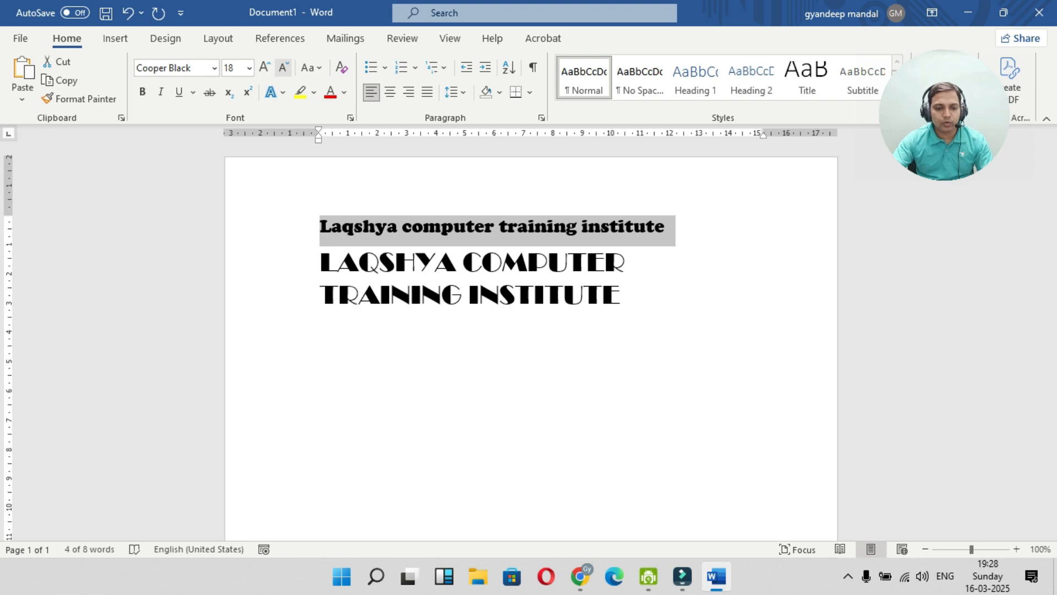
pyautogui.click(283, 67)
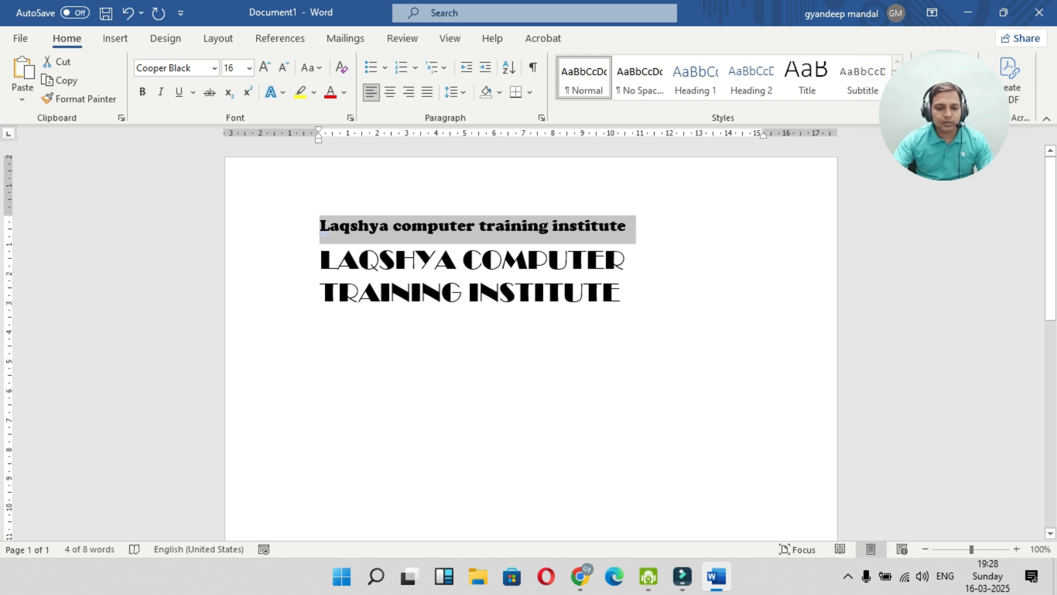
# Color the first line dark orange and the all-caps line dark blue
pyautogui.click(343, 92)
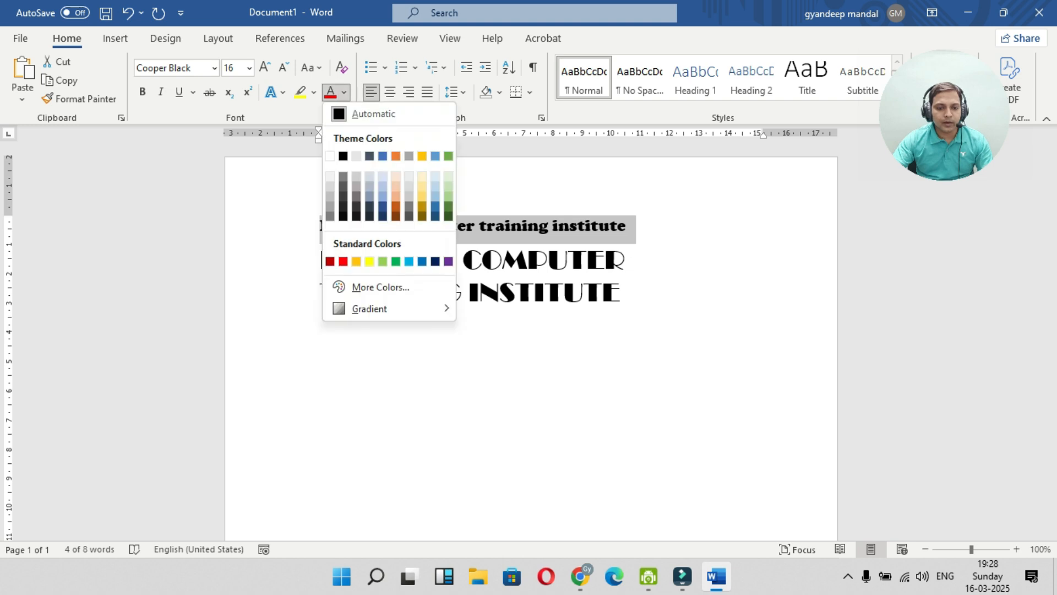
pyautogui.click(396, 206)
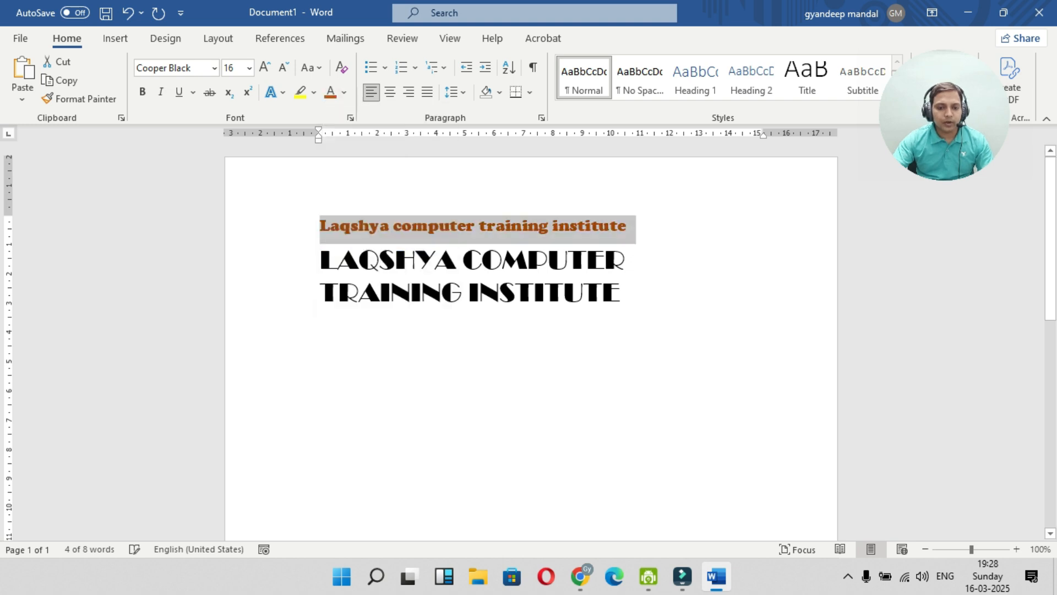
pyautogui.moveTo(320, 256); pyautogui.dragTo(634, 303)
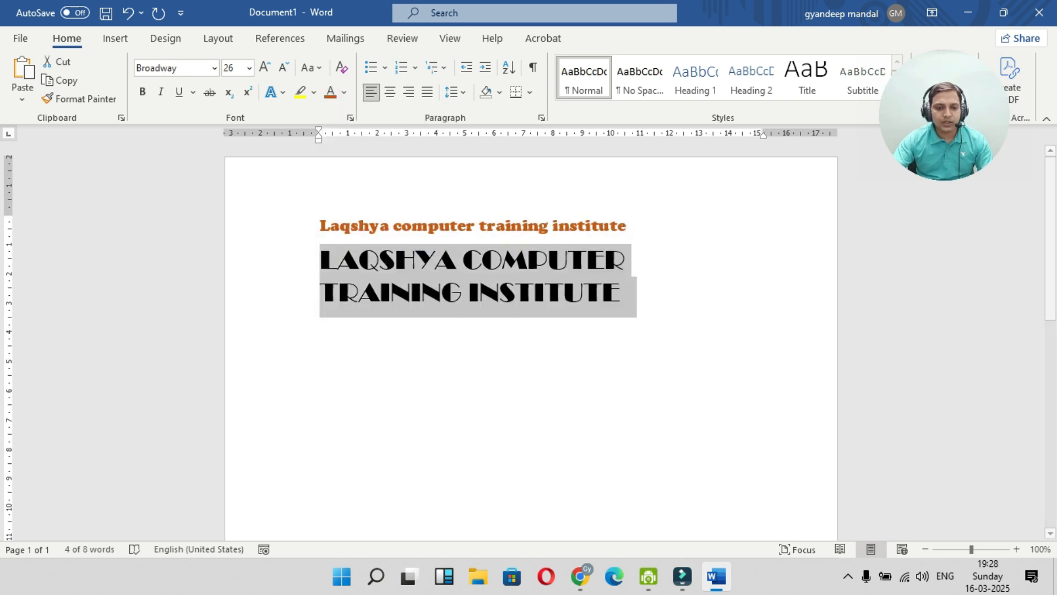
pyautogui.click(344, 92)
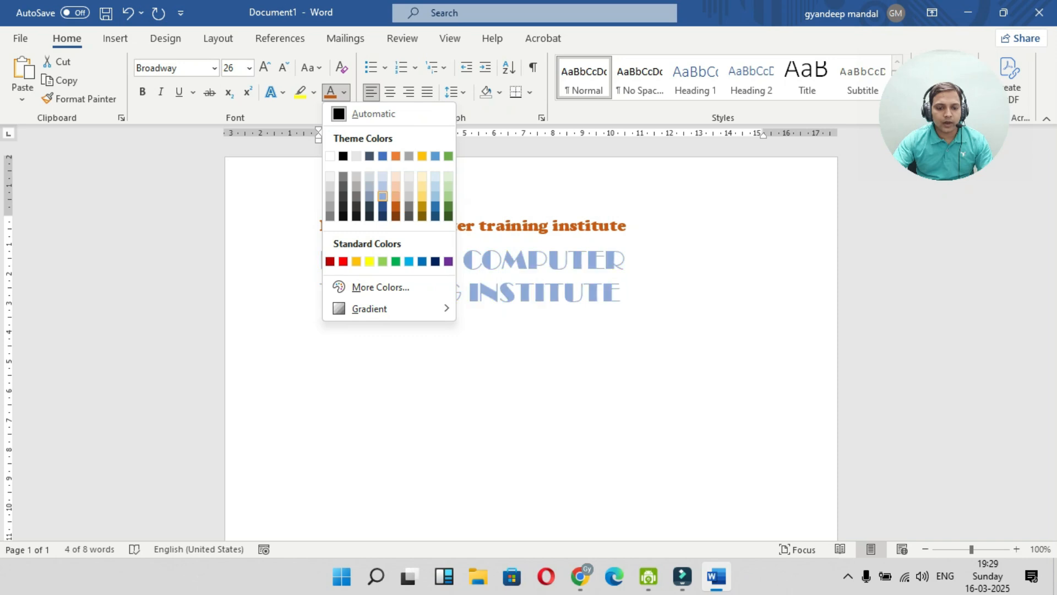
pyautogui.click(383, 206)
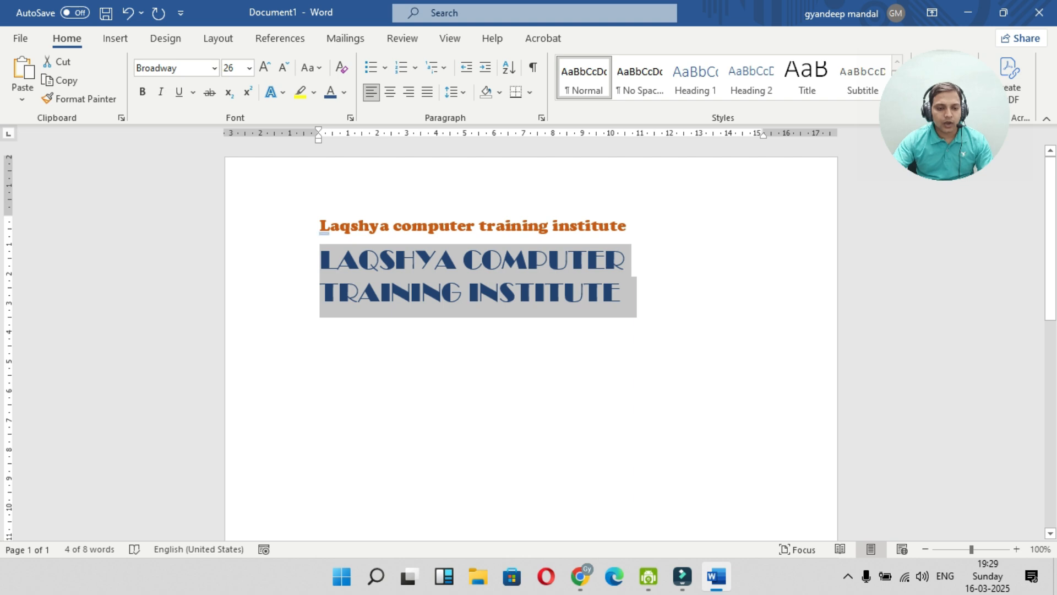
# Change the font of both text lines to Arial and clear the selection
pyautogui.moveTo(321, 226); pyautogui.dragTo(633, 297)
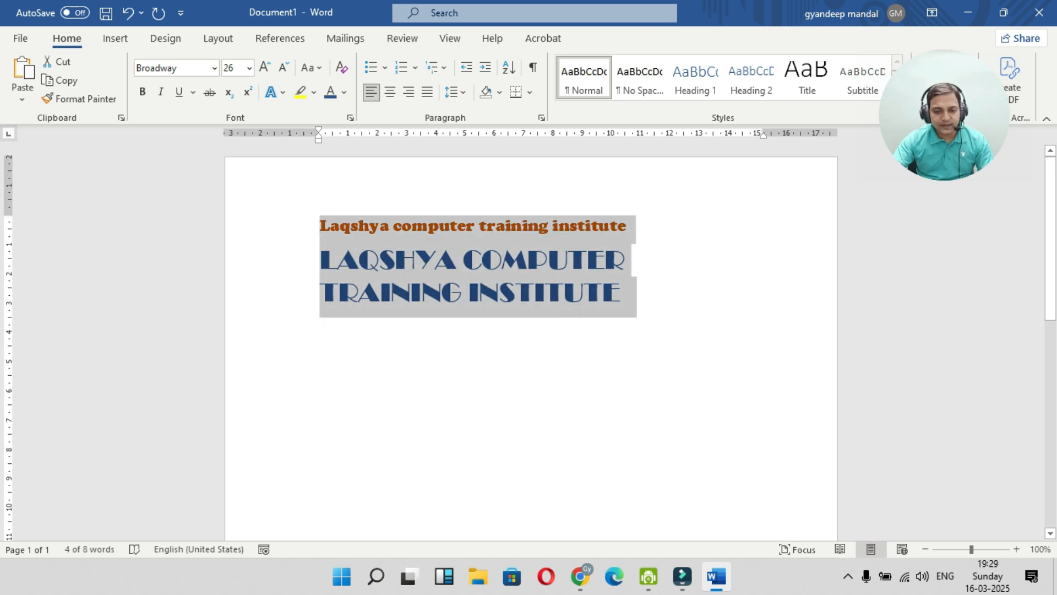
pyautogui.click(214, 68)
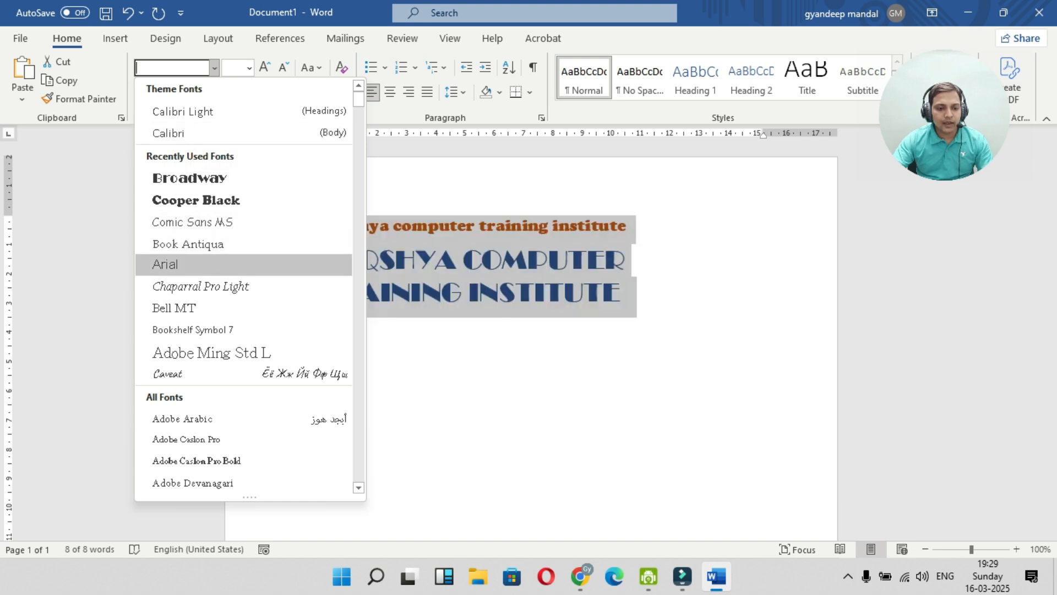
pyautogui.click(165, 264)
pyautogui.click(353, 261)
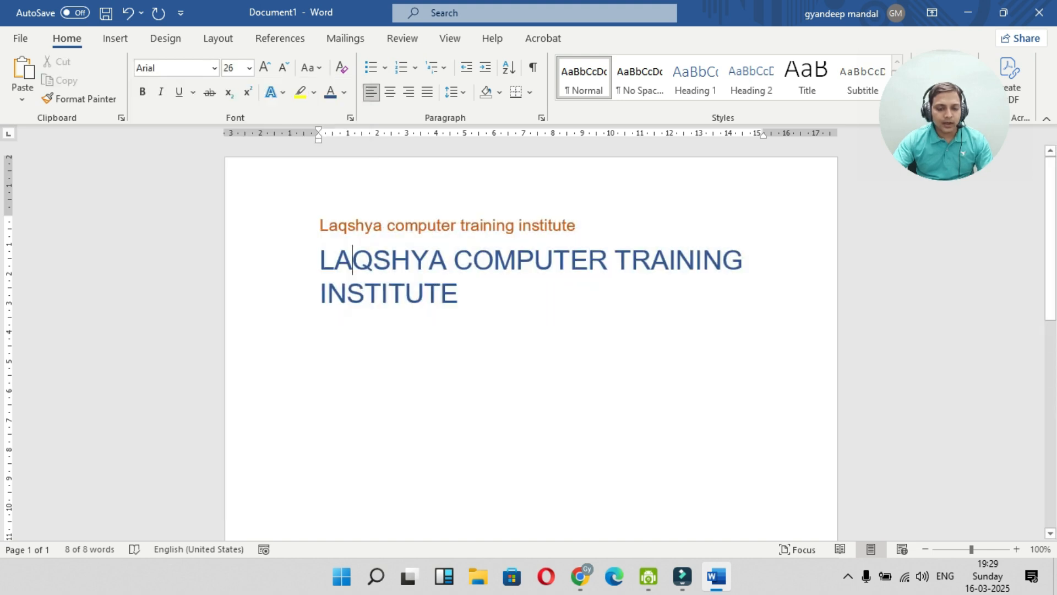
# Apply bold, italic and underline to the whole all-caps line
pyautogui.moveTo(321, 261); pyautogui.dragTo(485, 293)
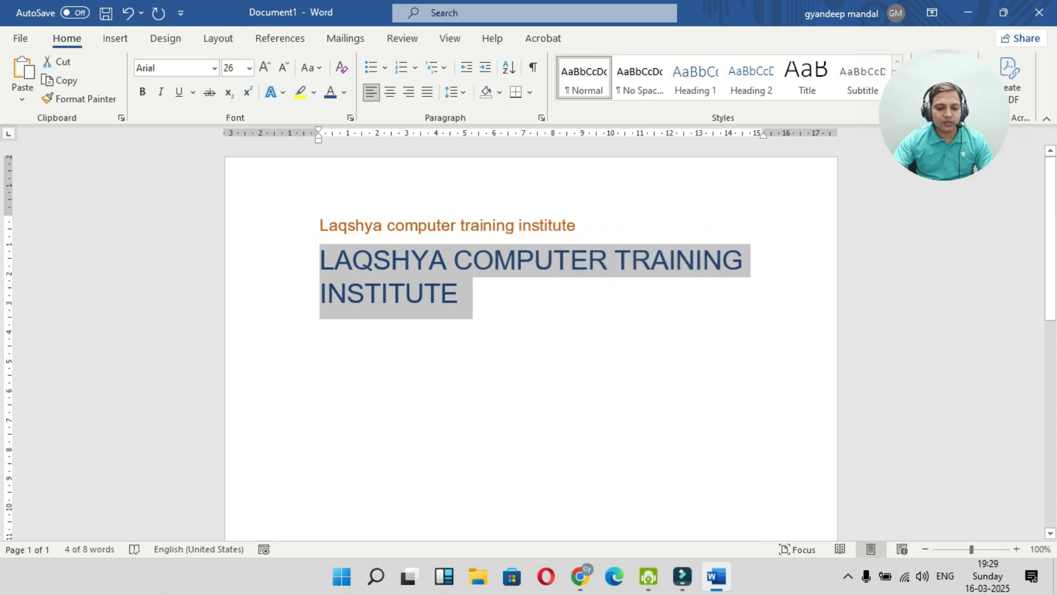
pyautogui.hotkey('ctrl', 'b')
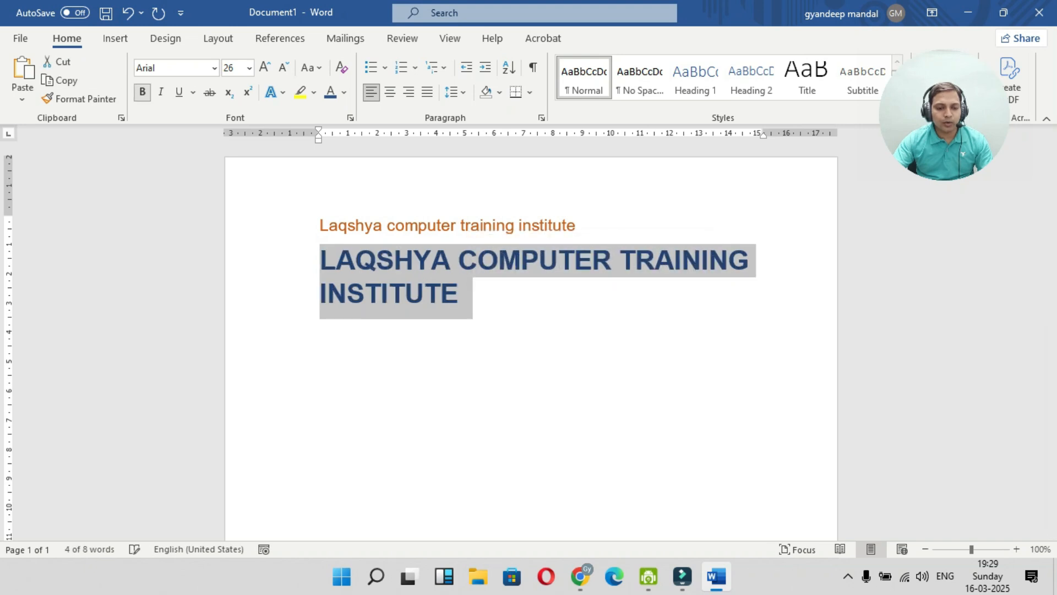
pyautogui.hotkey('ctrl', 'i')
pyautogui.hotkey('ctrl', 'u')
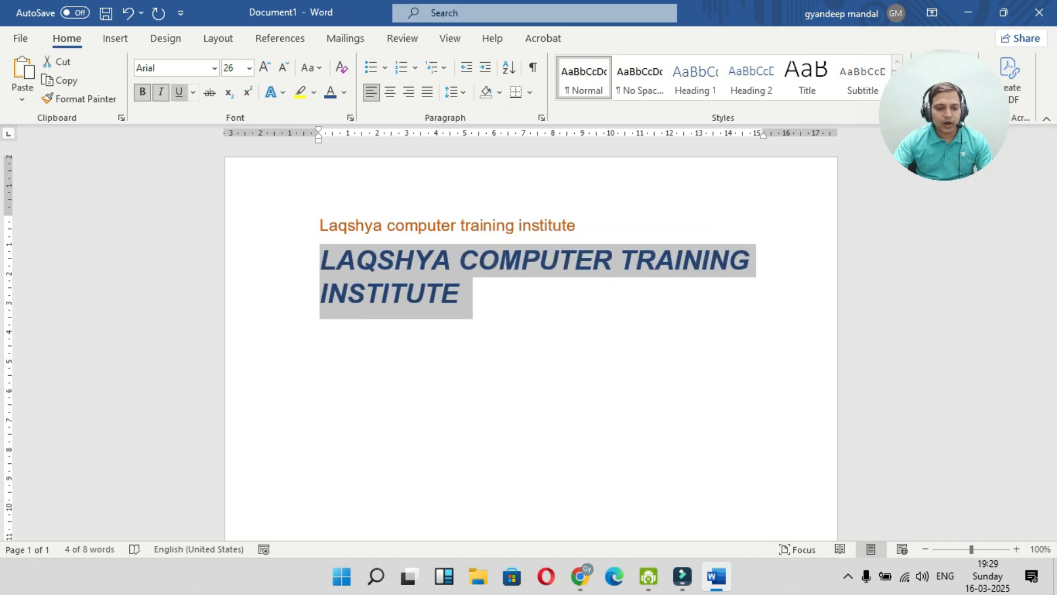
# Remove the underline, italic and bold from the all-caps line, and underline only its word COMPUTER
pyautogui.hotkey('ctrl', 'u')
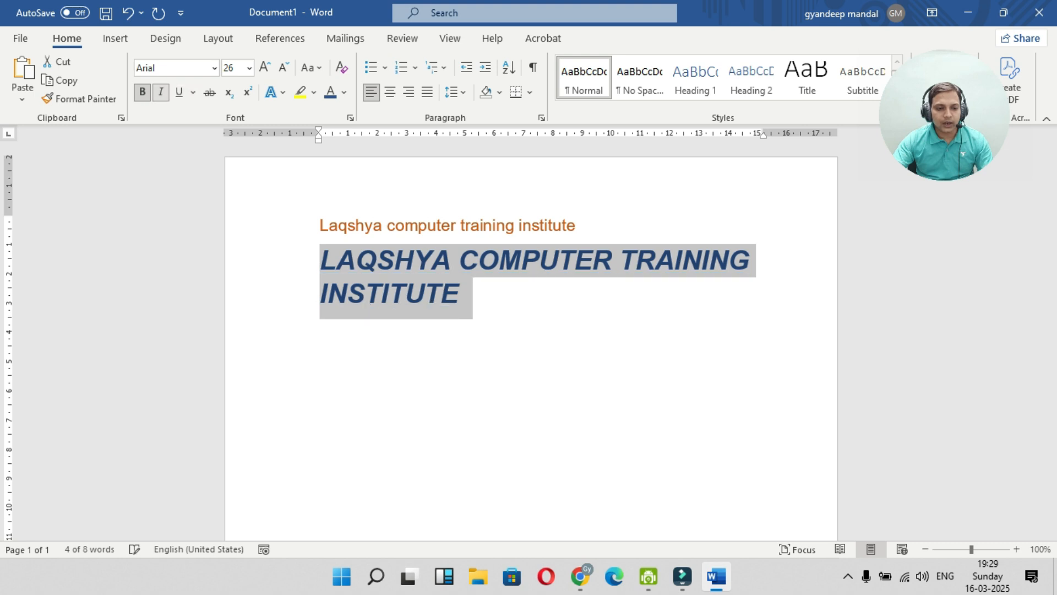
pyautogui.hotkey('ctrl', 'i')
pyautogui.hotkey('ctrl', 'b')
pyautogui.click(401, 292)
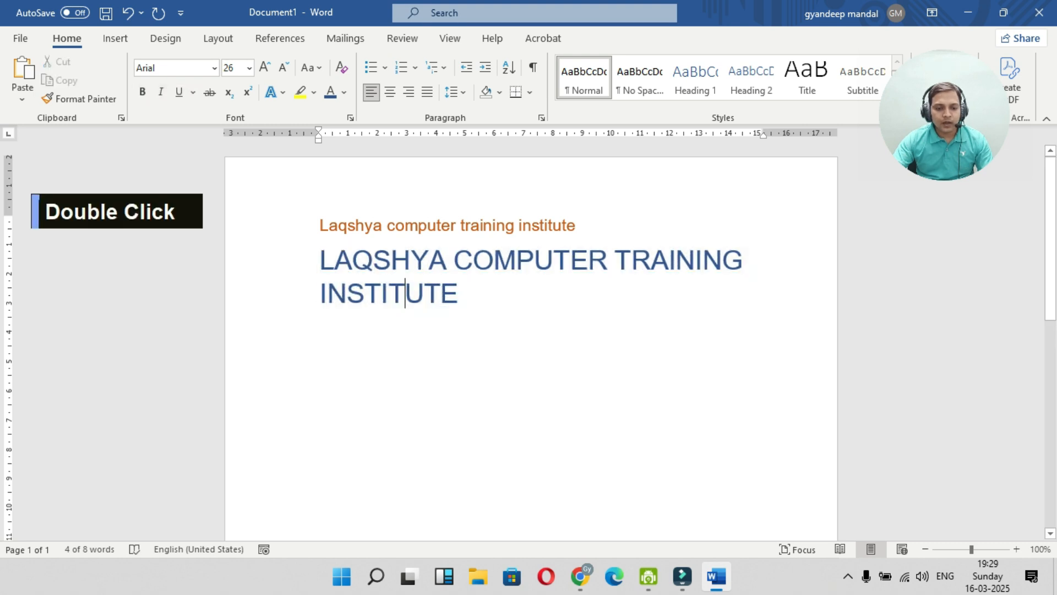
pyautogui.moveTo(454, 260); pyautogui.dragTo(608, 260)
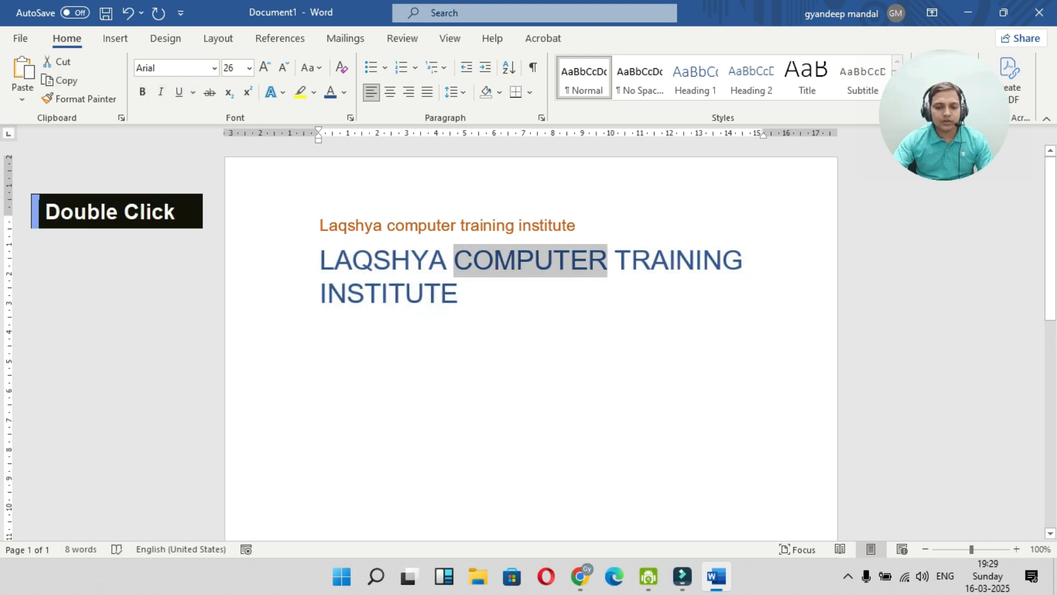
pyautogui.hotkey('ctrl', 'u')
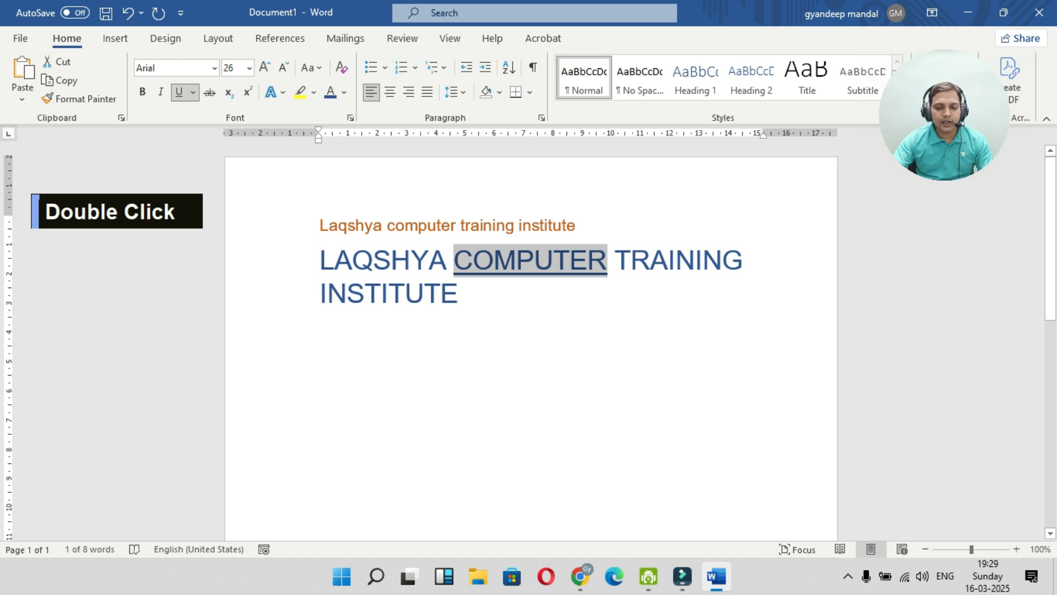
# Apply bold to the whole first line, remove it again and clear the selection
pyautogui.moveTo(320, 225); pyautogui.dragTo(583, 225)
pyautogui.hotkey('ctrl', 'b')
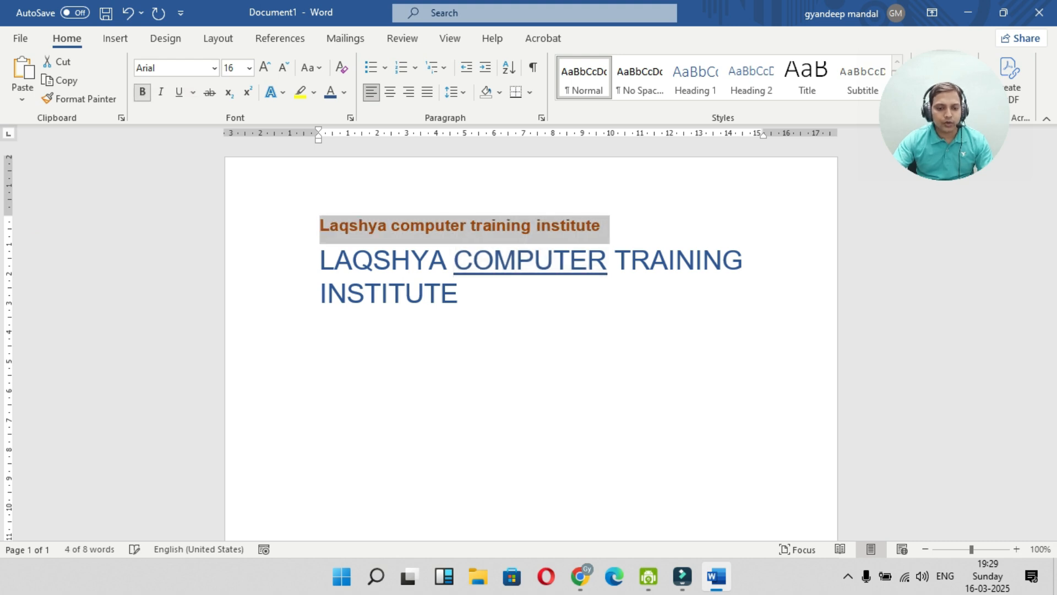
pyautogui.hotkey('ctrl', 'b')
pyautogui.click(322, 227)
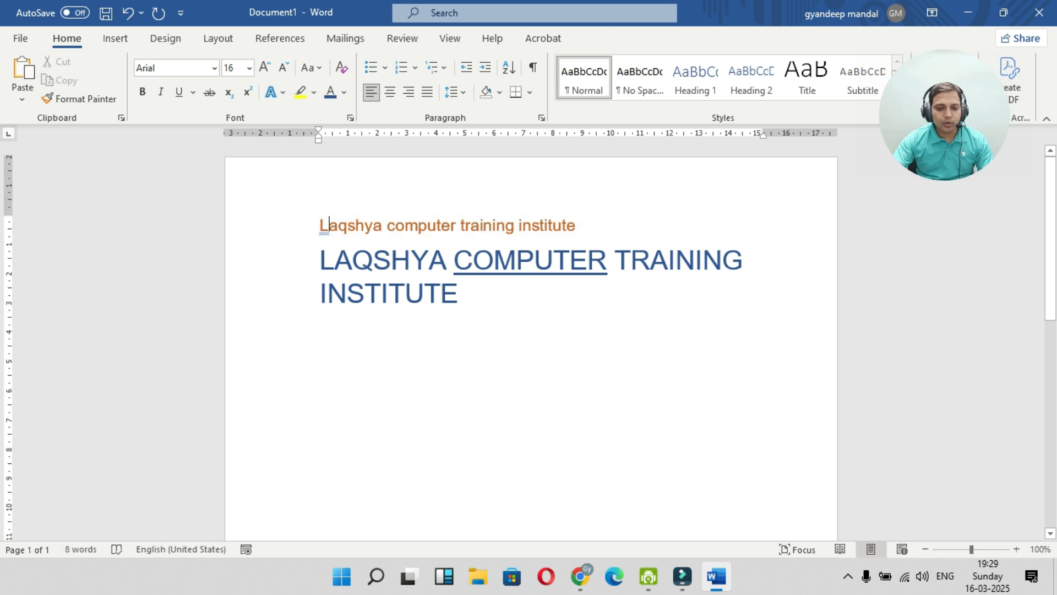
# Make only the words "Laqshya" and "training" bold in the first line
pyautogui.moveTo(321, 227); pyautogui.dragTo(382, 227)
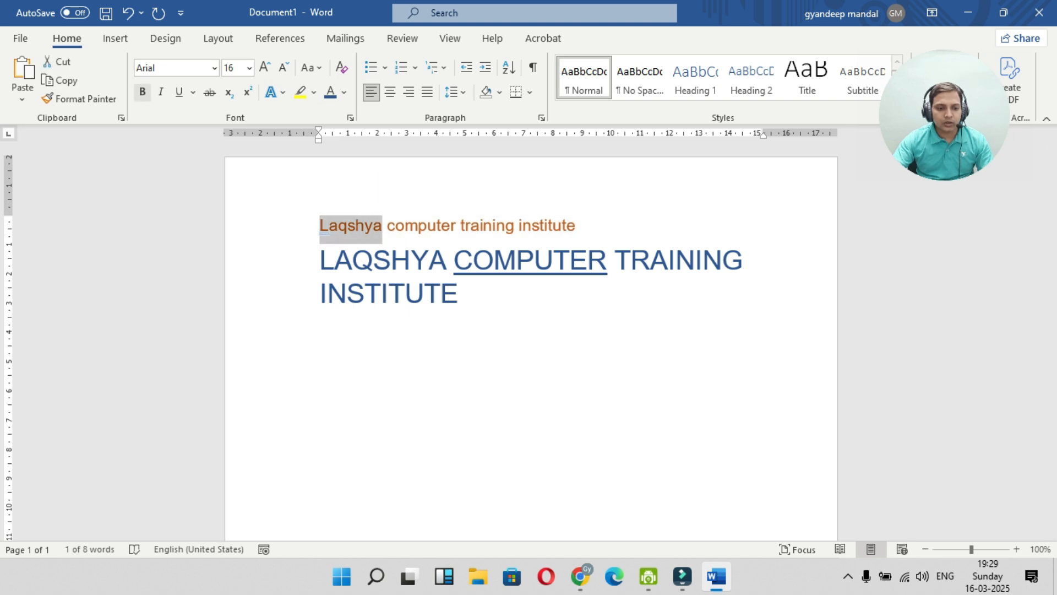
pyautogui.click(142, 91)
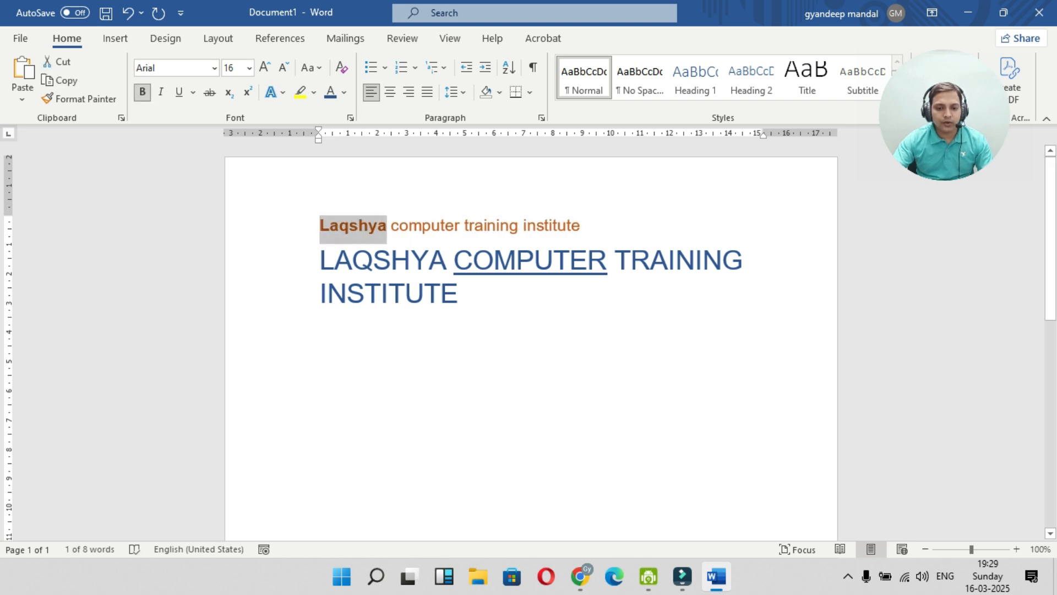
pyautogui.moveTo(466, 227); pyautogui.dragTo(523, 226)
pyautogui.click(142, 92)
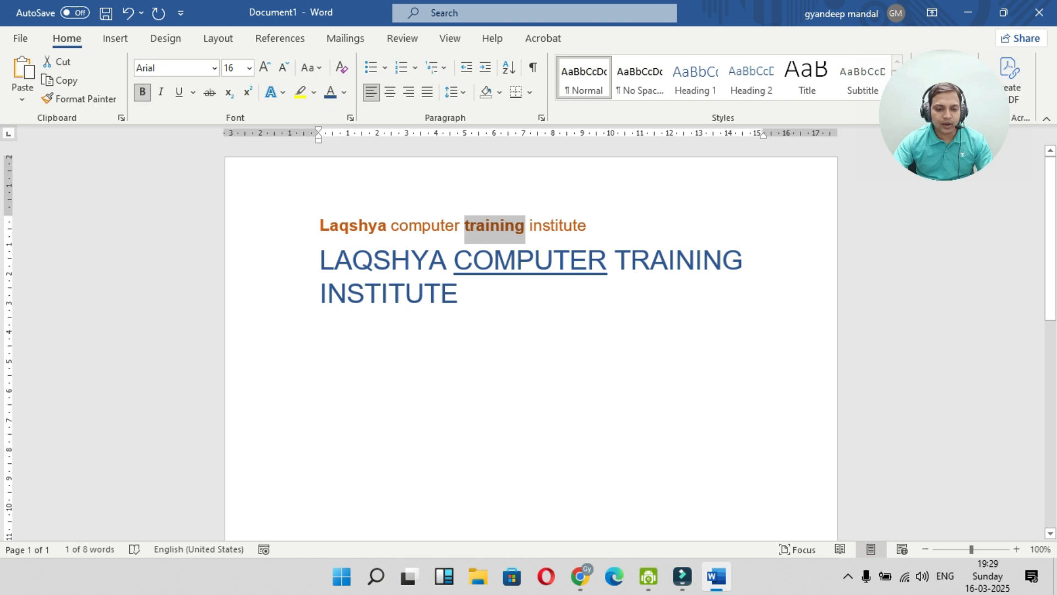
# Practise selecting the words LAQSHYA and TRAINING in the all-caps line and clear the selection
pyautogui.click(320, 260)
pyautogui.moveTo(320, 260); pyautogui.dragTo(447, 261)
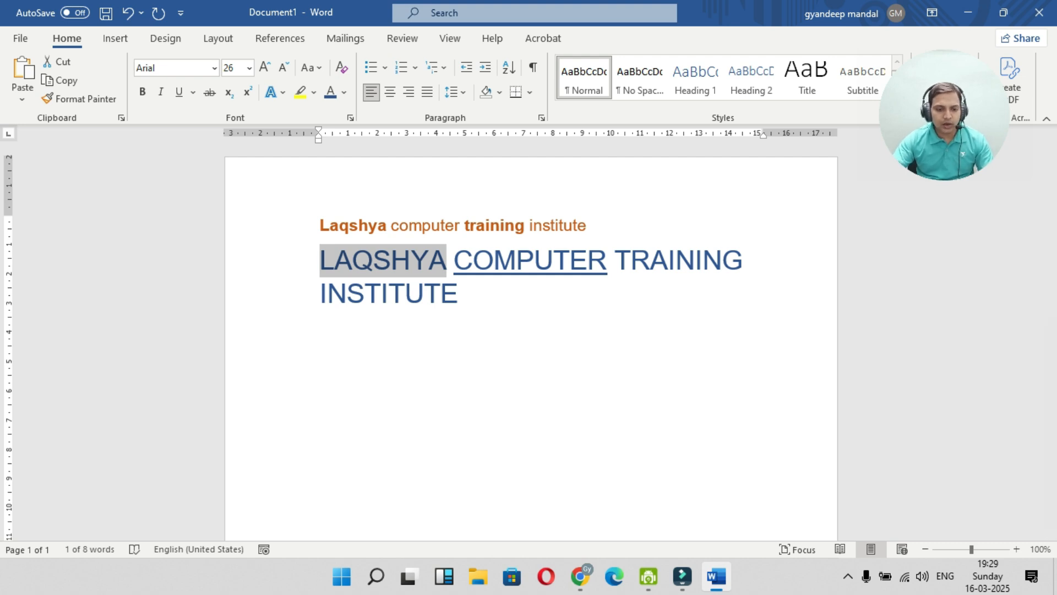
pyautogui.click(334, 261)
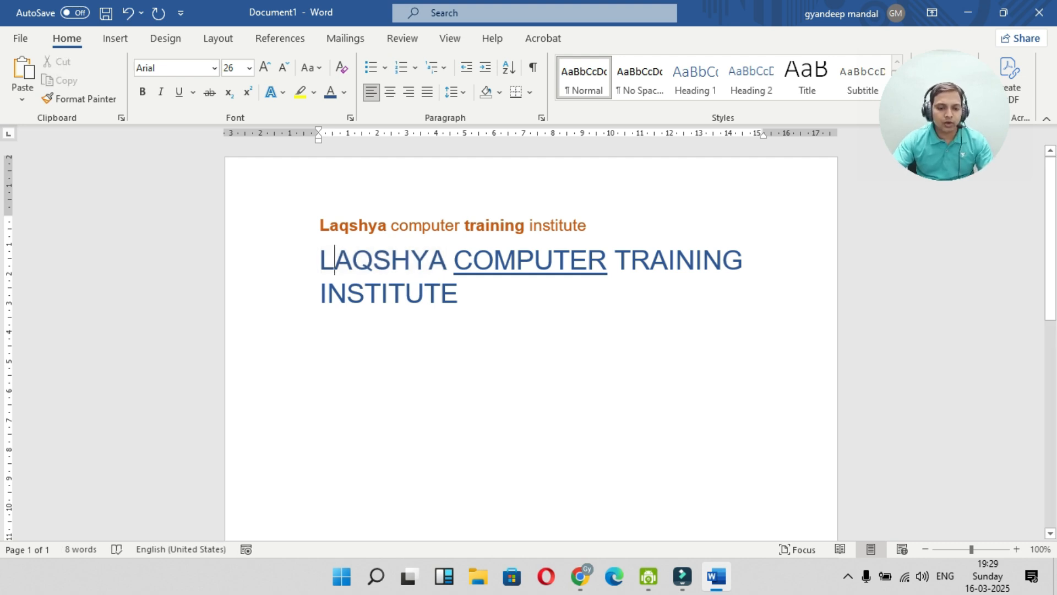
pyautogui.moveTo(321, 261); pyautogui.dragTo(447, 261)
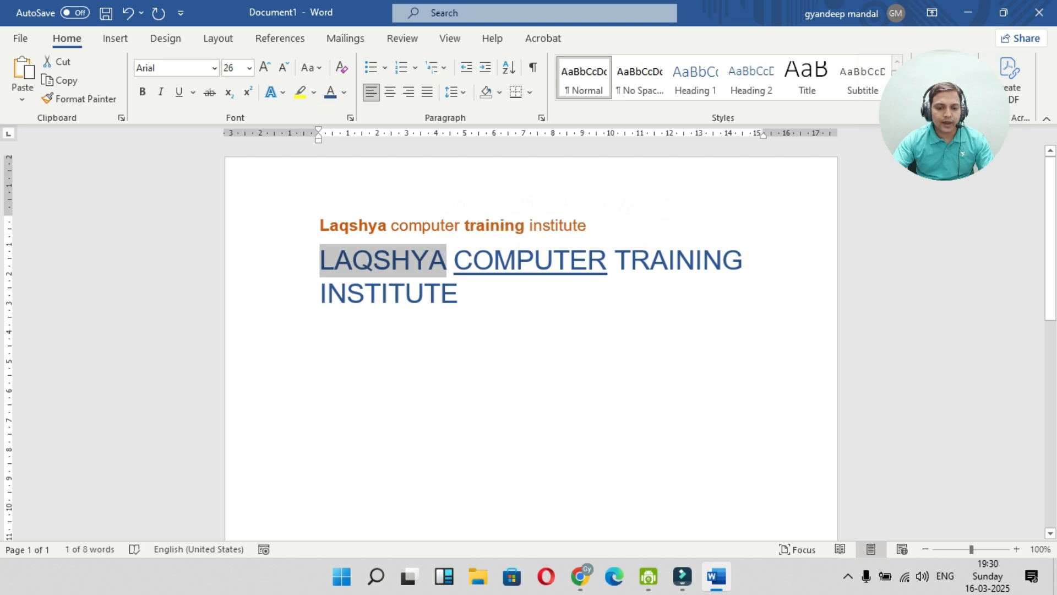
pyautogui.moveTo(615, 261); pyautogui.dragTo(751, 262)
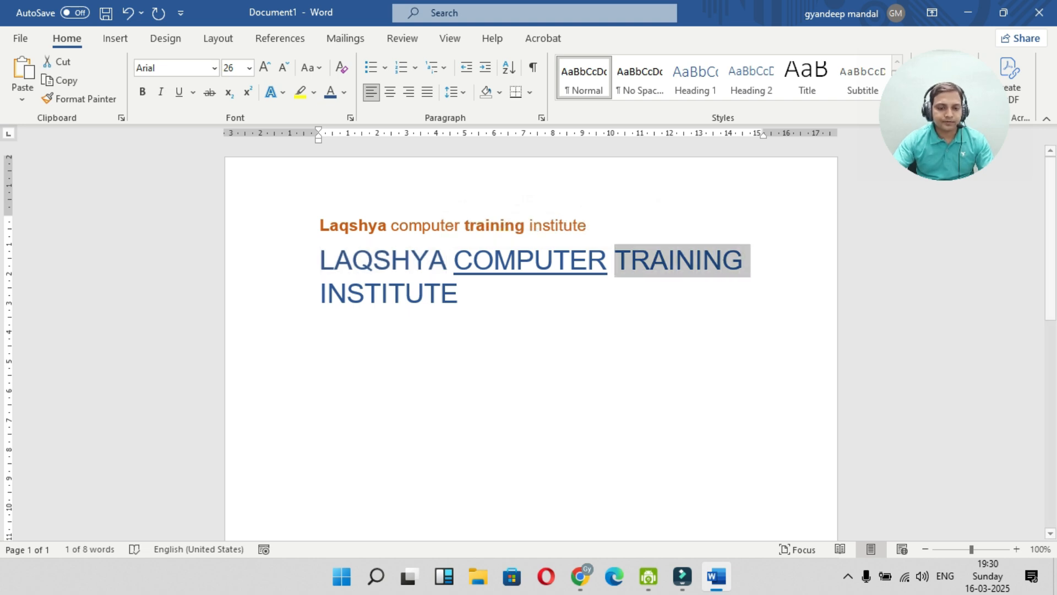
pyautogui.click(353, 261)
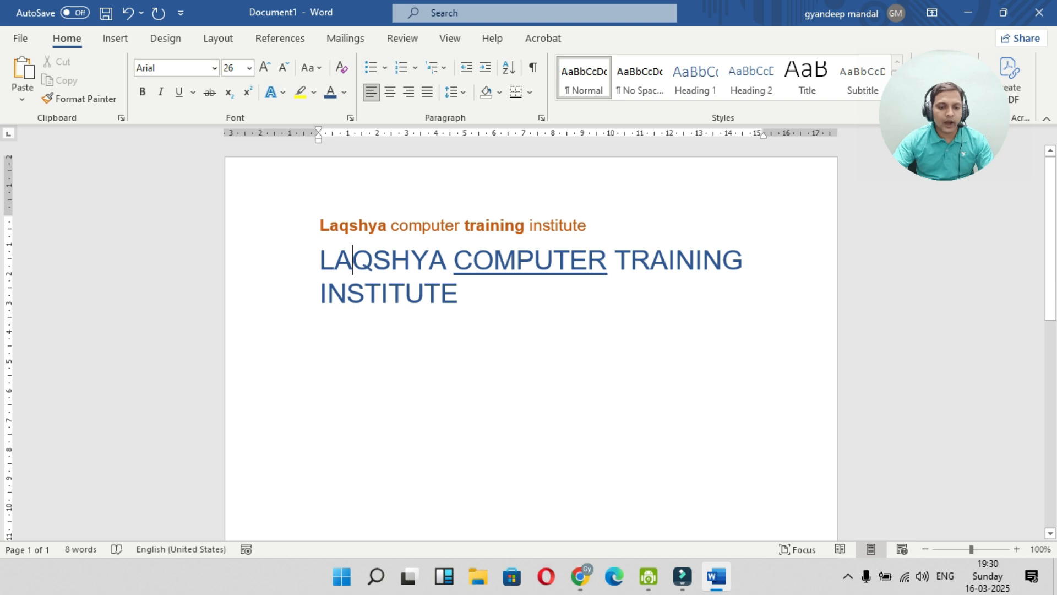
# Highlight the first line in bright green and the word COMPUTER in the all-caps line in yellow
pyautogui.click(306, 226)
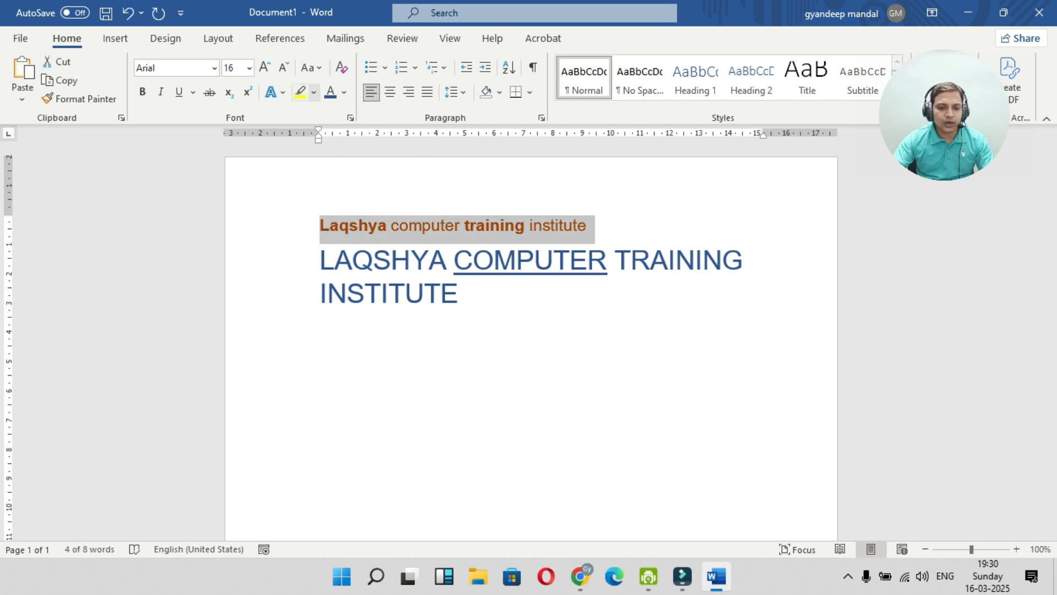
pyautogui.click(313, 92)
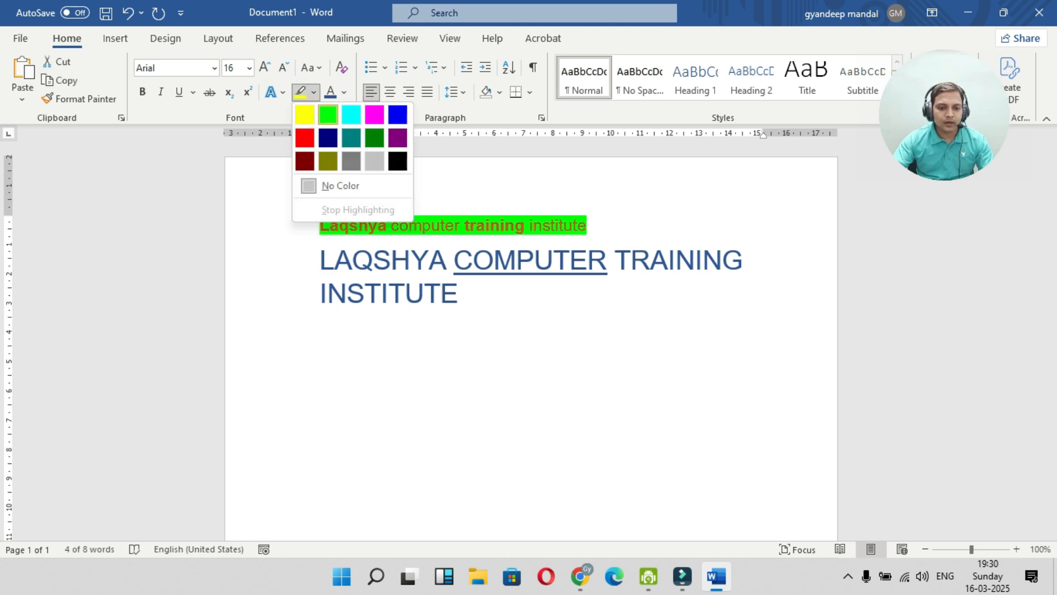
pyautogui.click(328, 114)
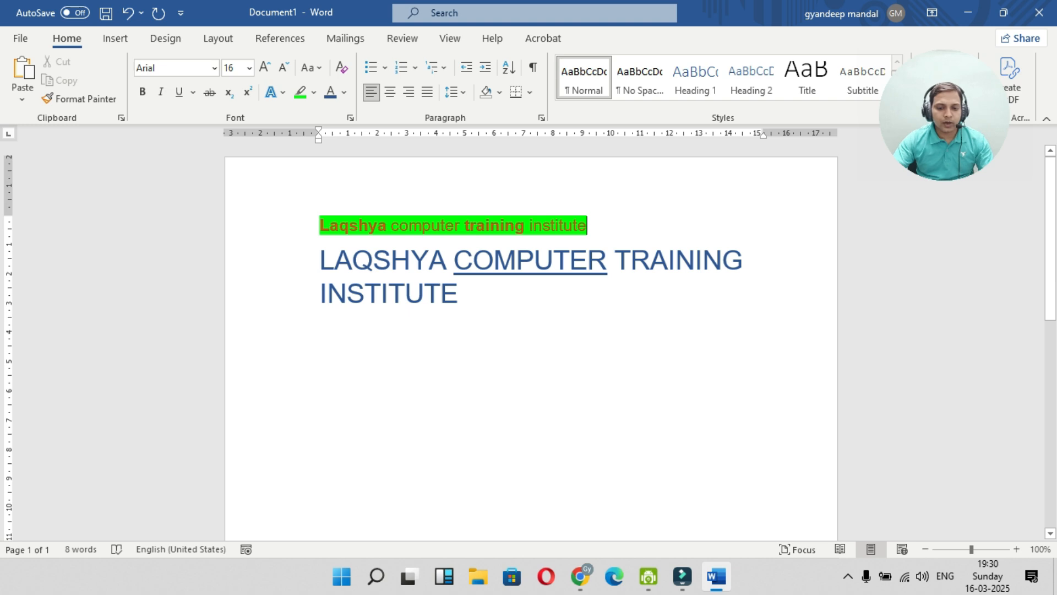
pyautogui.moveTo(453, 260); pyautogui.dragTo(608, 260)
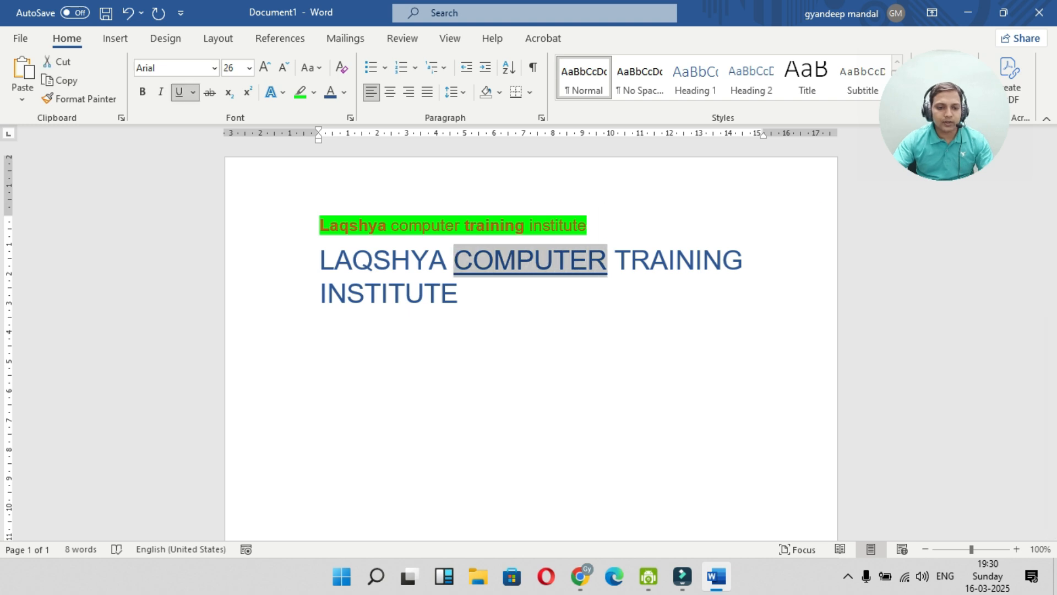
pyautogui.click(314, 91)
pyautogui.click(304, 113)
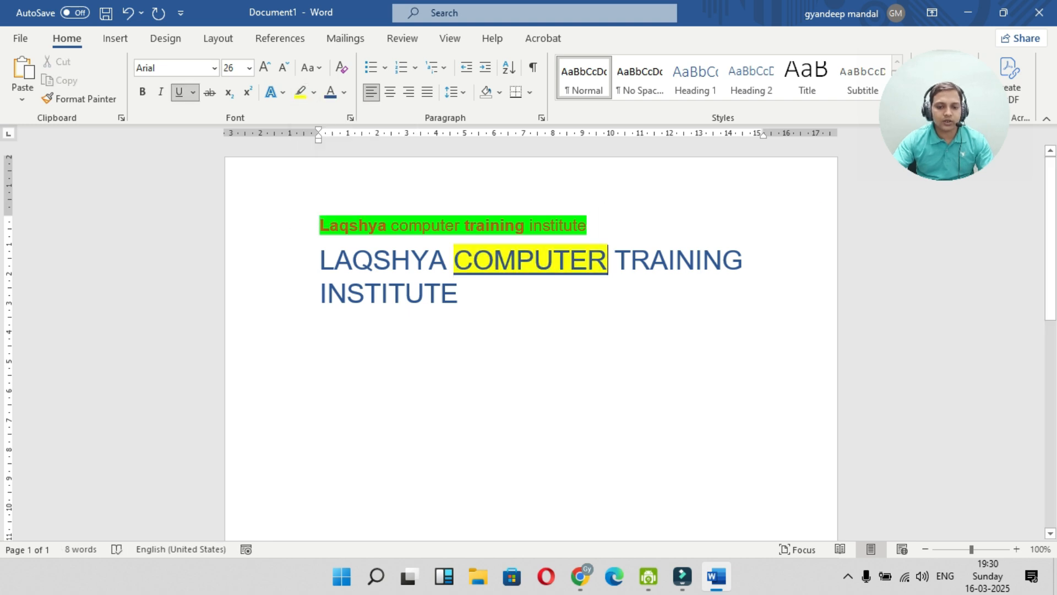
# Remove the highlighting from the word COMPUTER and from the first line using No Color, and switch highlighting off
pyautogui.click(314, 91)
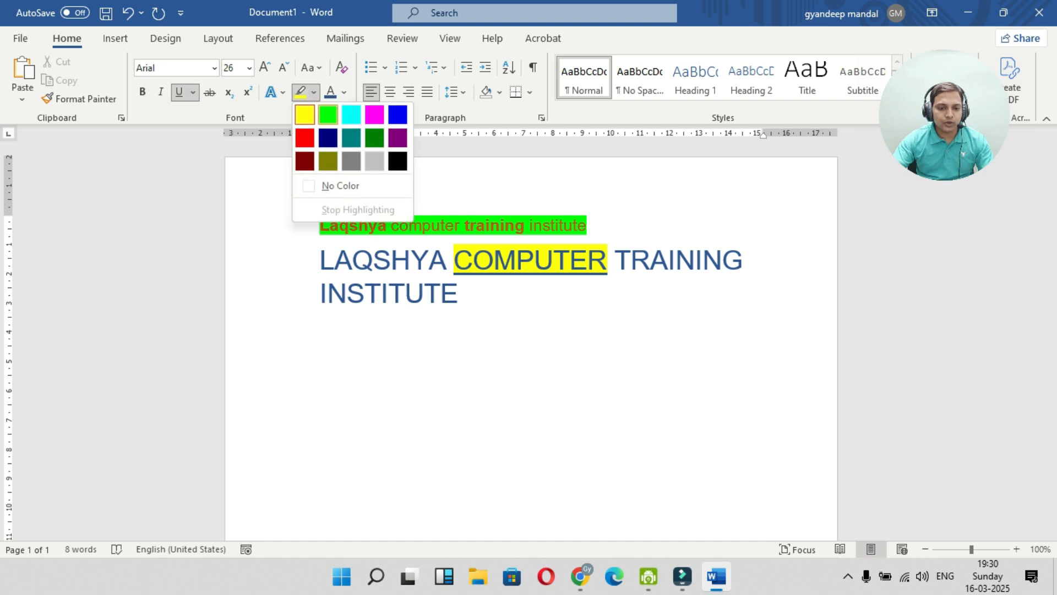
pyautogui.click(339, 184)
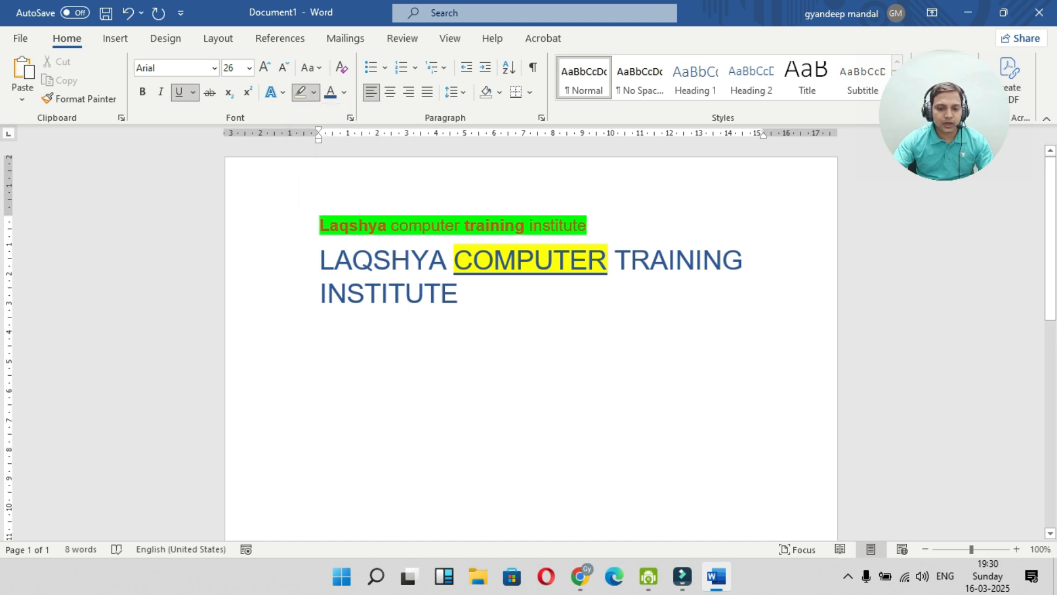
pyautogui.moveTo(473, 260); pyautogui.dragTo(614, 259)
pyautogui.moveTo(454, 261); pyautogui.dragTo(494, 261)
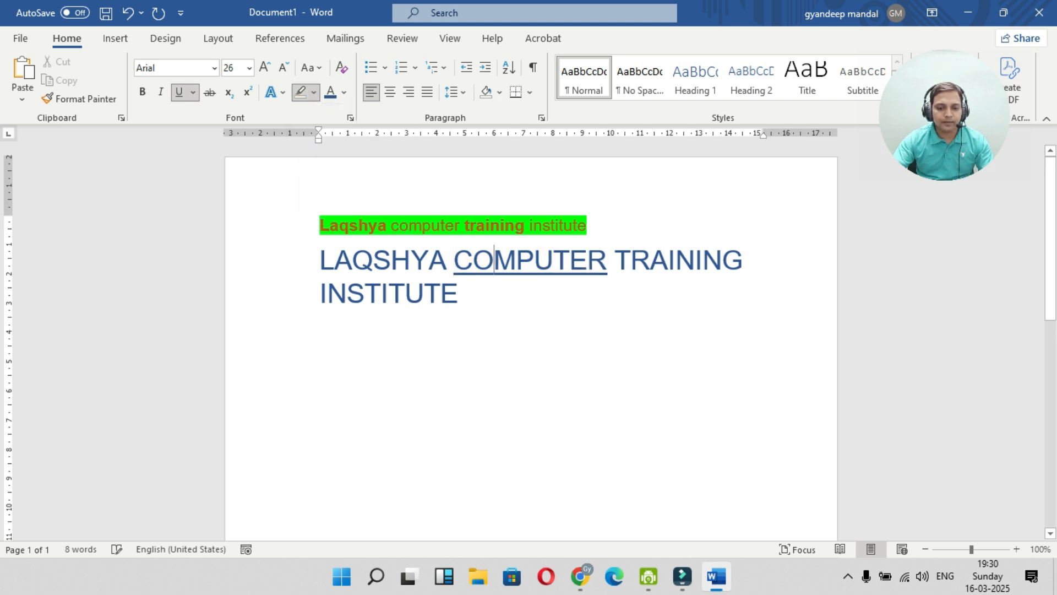
pyautogui.moveTo(320, 226); pyautogui.dragTo(587, 225)
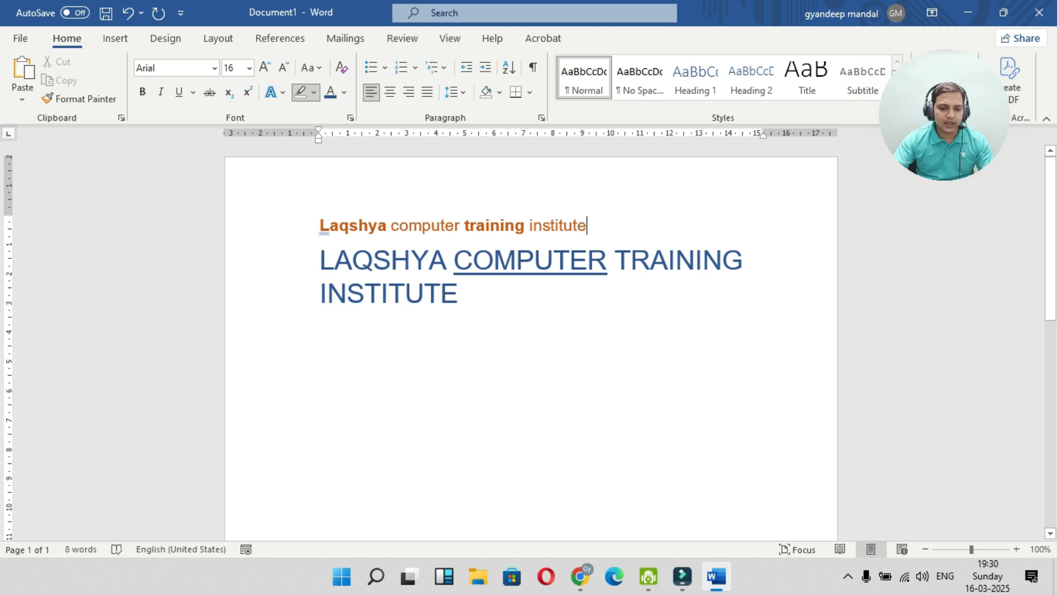
pyautogui.click(314, 93)
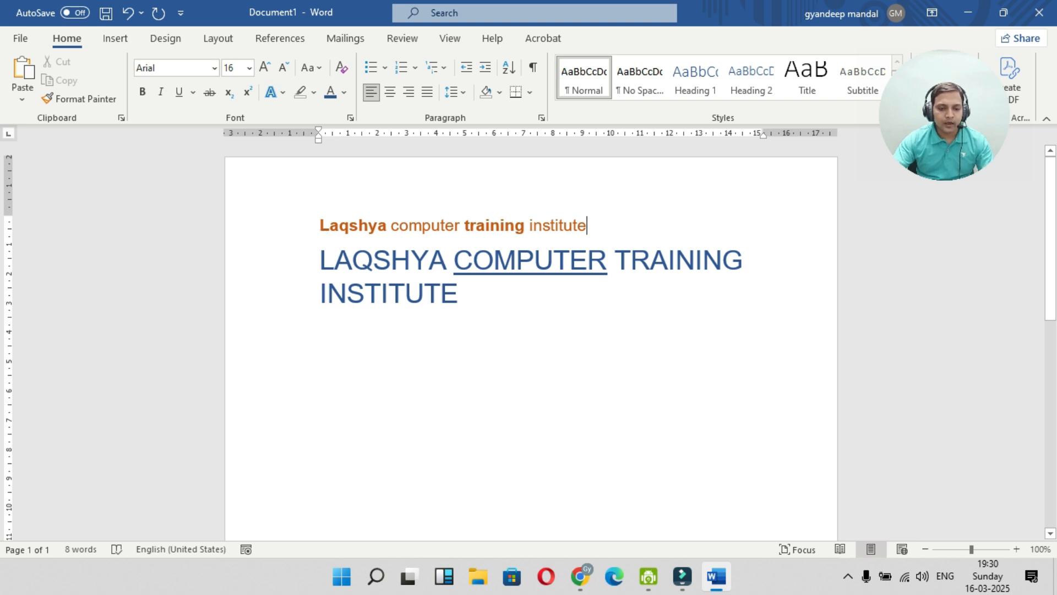
# Change the case of the first line to lowercase and to UPPERCASE
pyautogui.moveTo(321, 226); pyautogui.dragTo(596, 227)
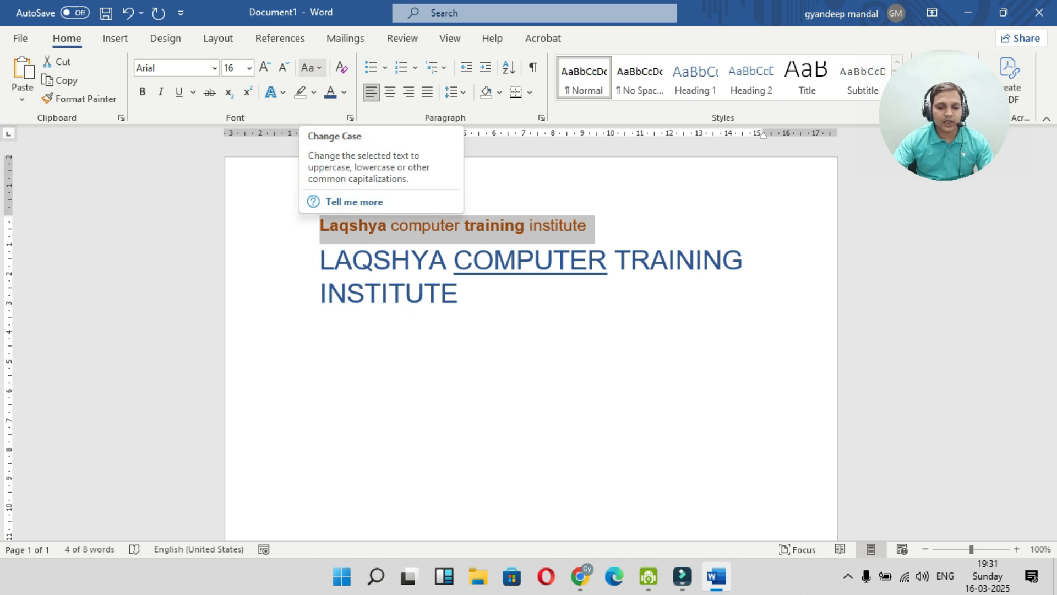
pyautogui.click(312, 67)
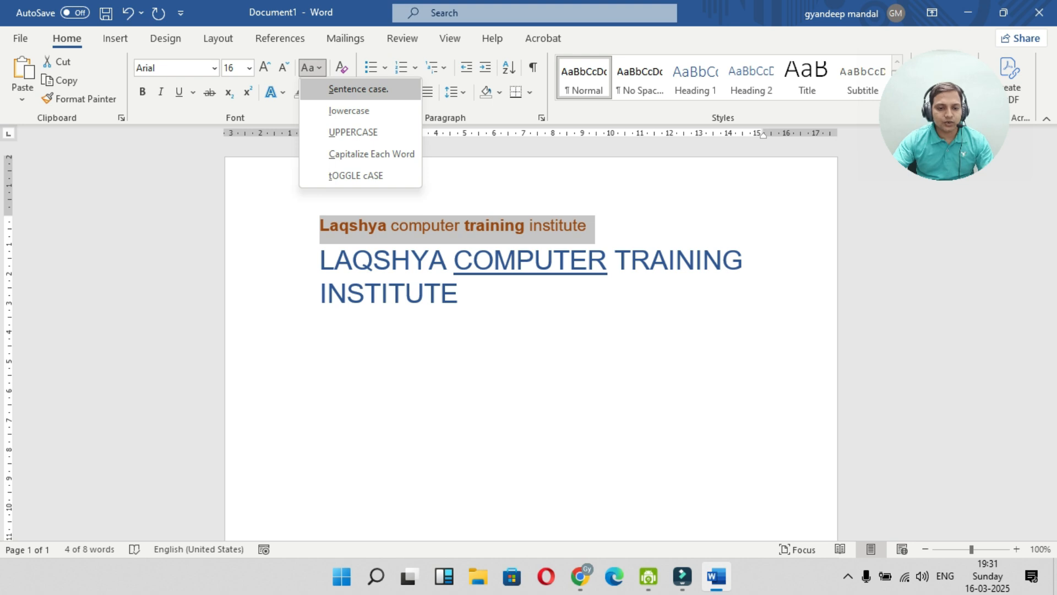
pyautogui.click(349, 111)
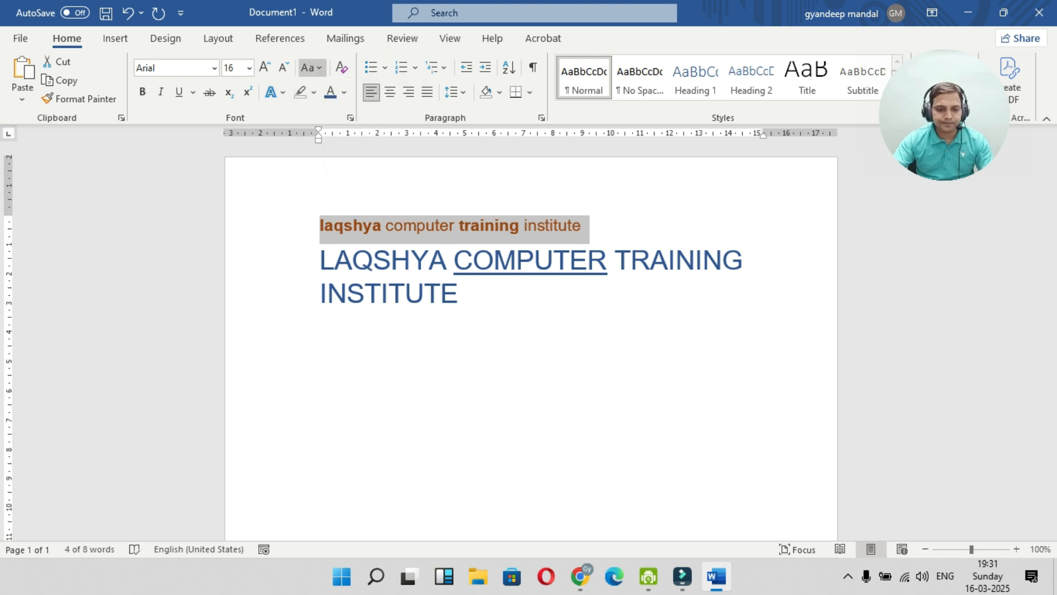
pyautogui.click(312, 67)
pyautogui.click(353, 132)
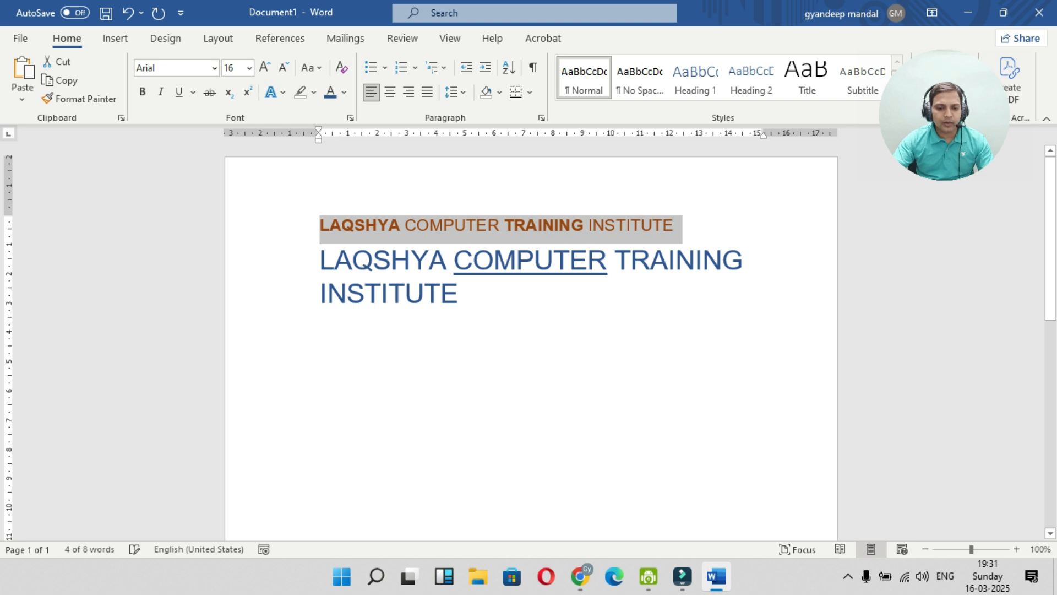
# Apply Capitalize Each Word to the first line, followed by tOGGLE cASE
pyautogui.click(312, 67)
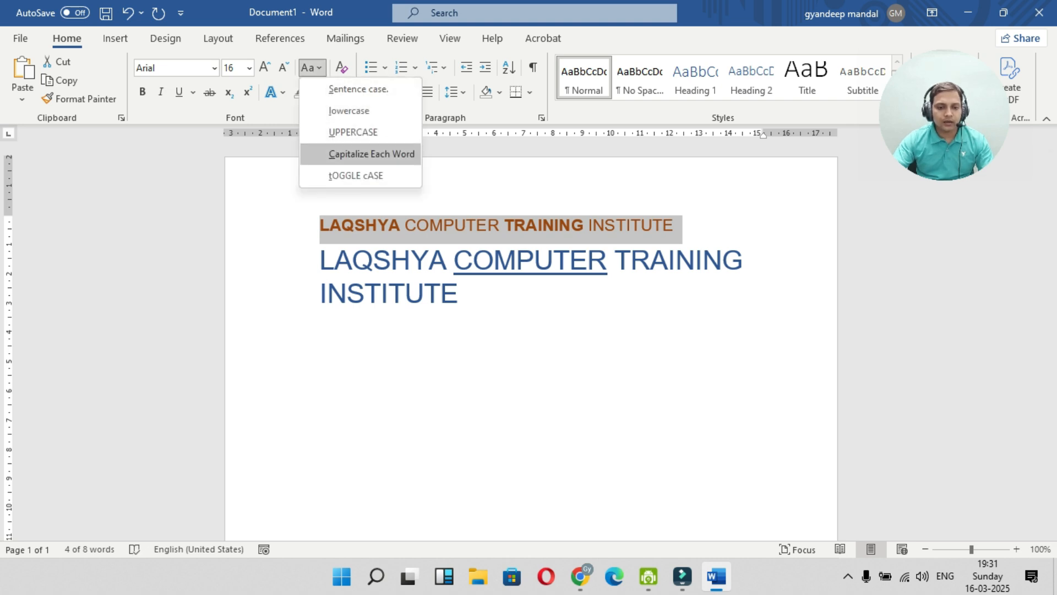
pyautogui.click(371, 154)
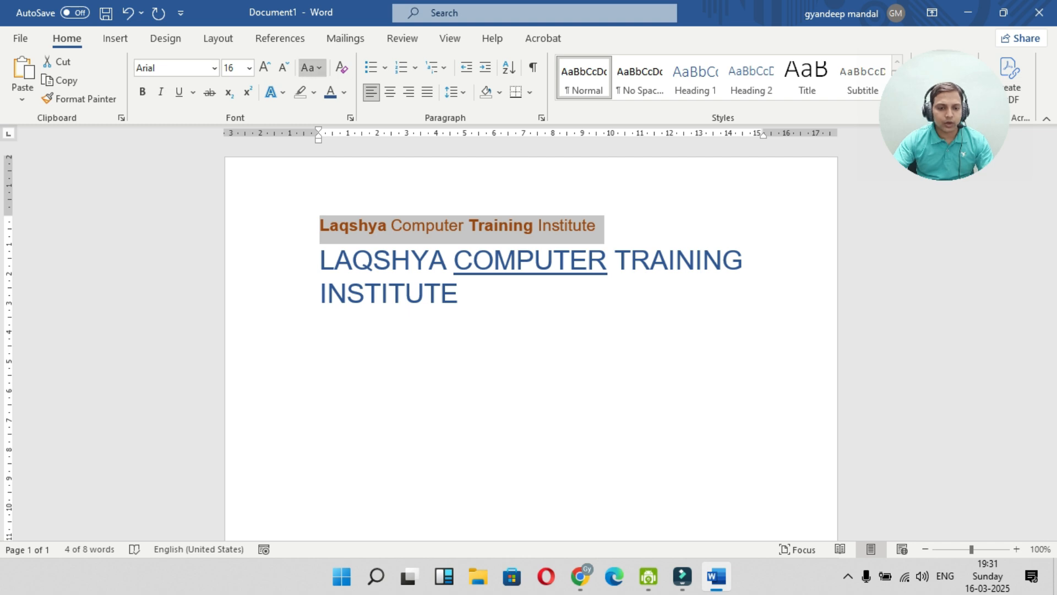
pyautogui.click(311, 67)
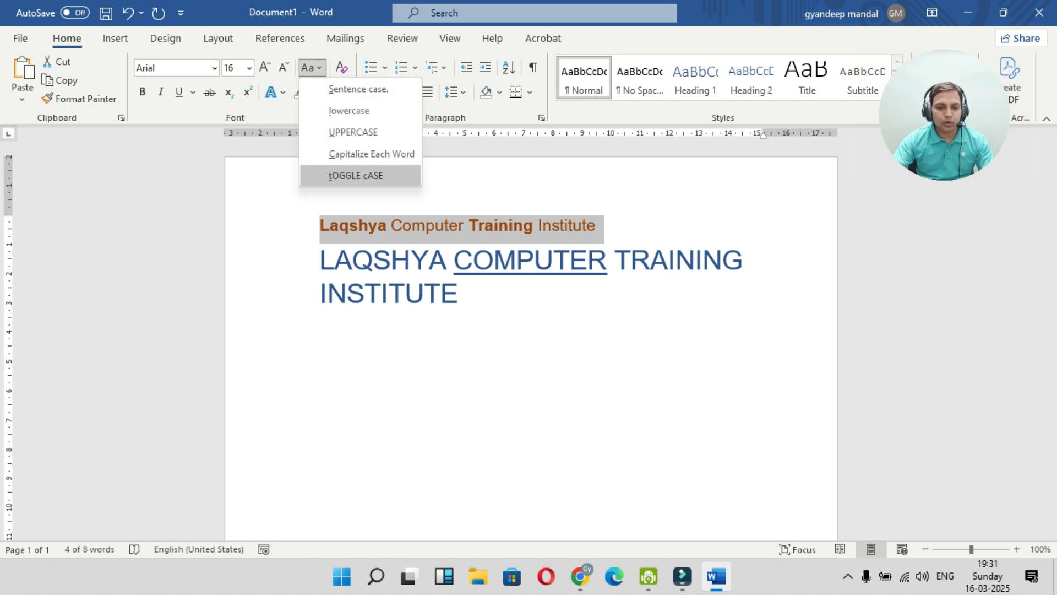
pyautogui.click(355, 175)
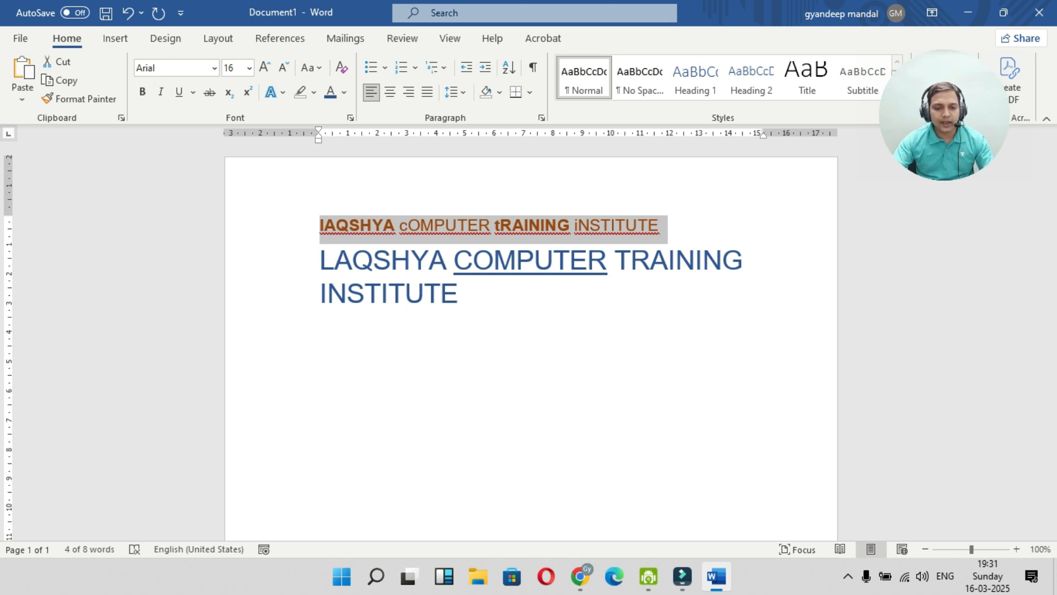
# Clear all formatting from the first line and enlarge its text stepwise to font size 18
pyautogui.click(344, 92)
pyautogui.click(341, 67)
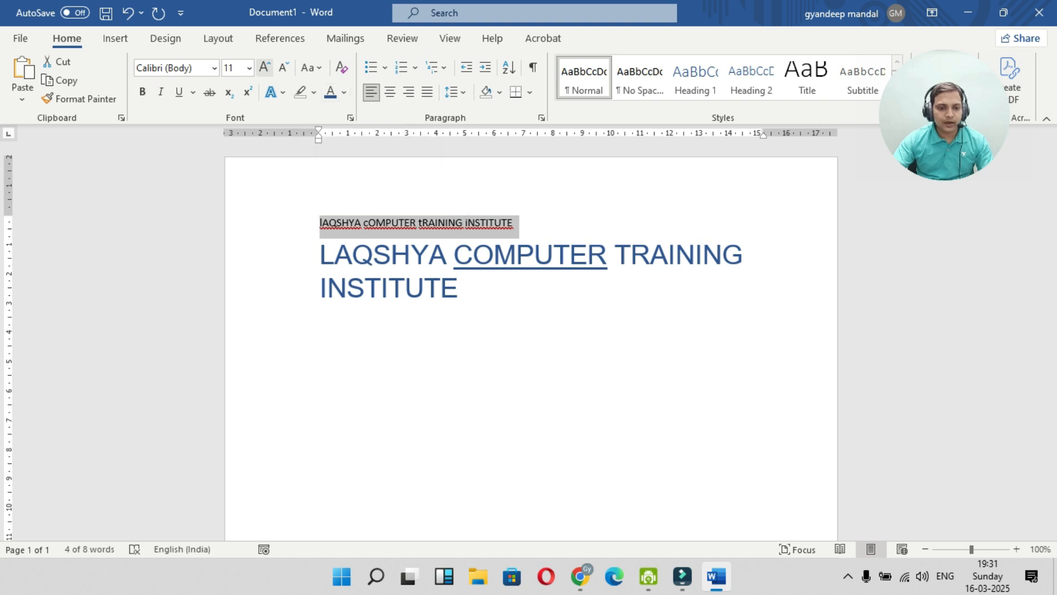
pyautogui.doubleClick(265, 67)
pyautogui.click(264, 68)
pyautogui.click(264, 67)
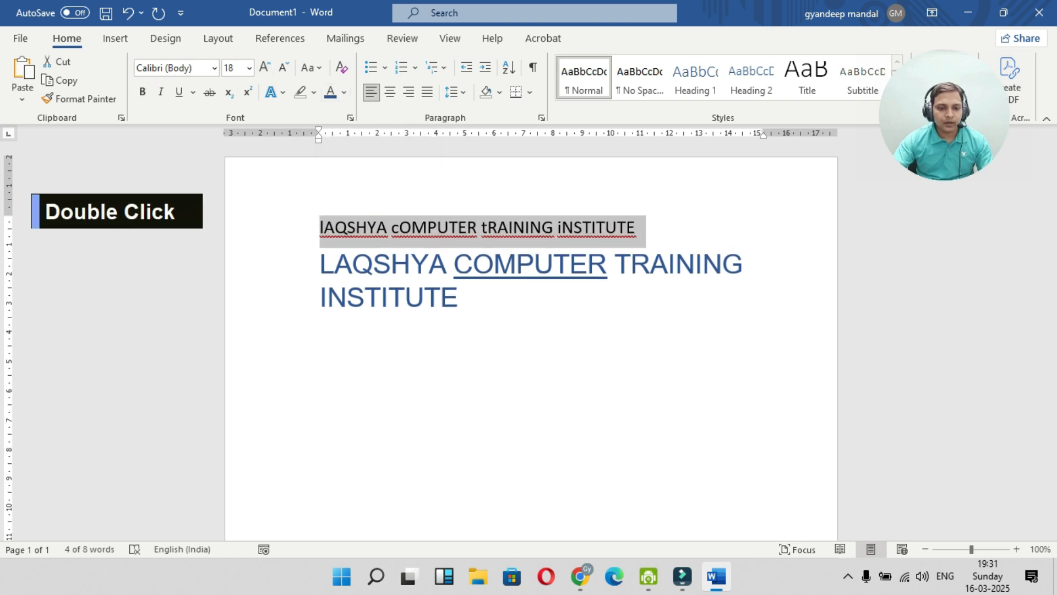
# Change the first line to Sentence case and replace the initial letter of "computer" with a capital C
pyautogui.click(310, 67)
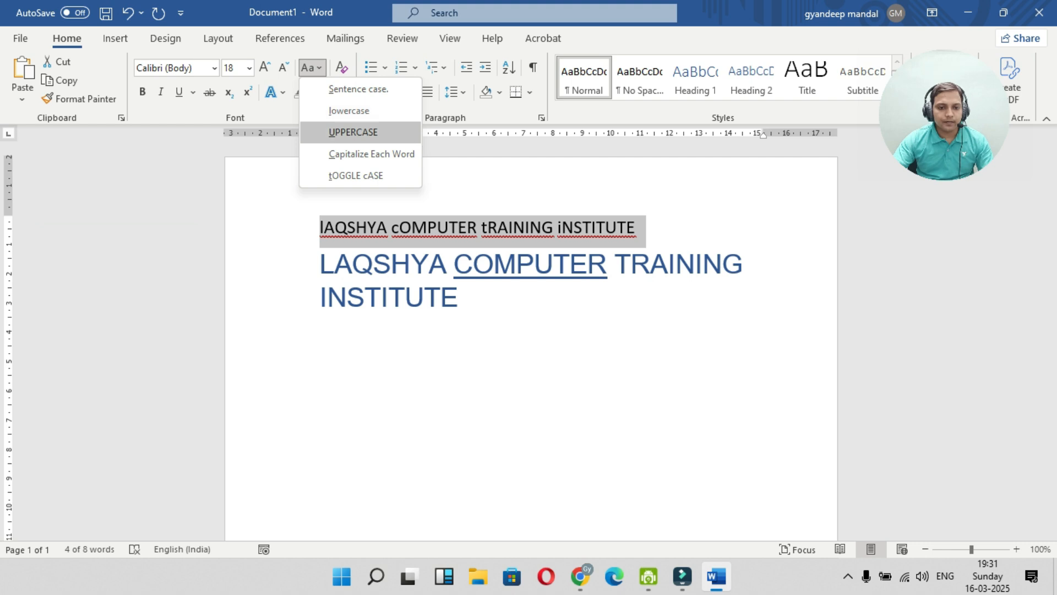
pyautogui.click(358, 87)
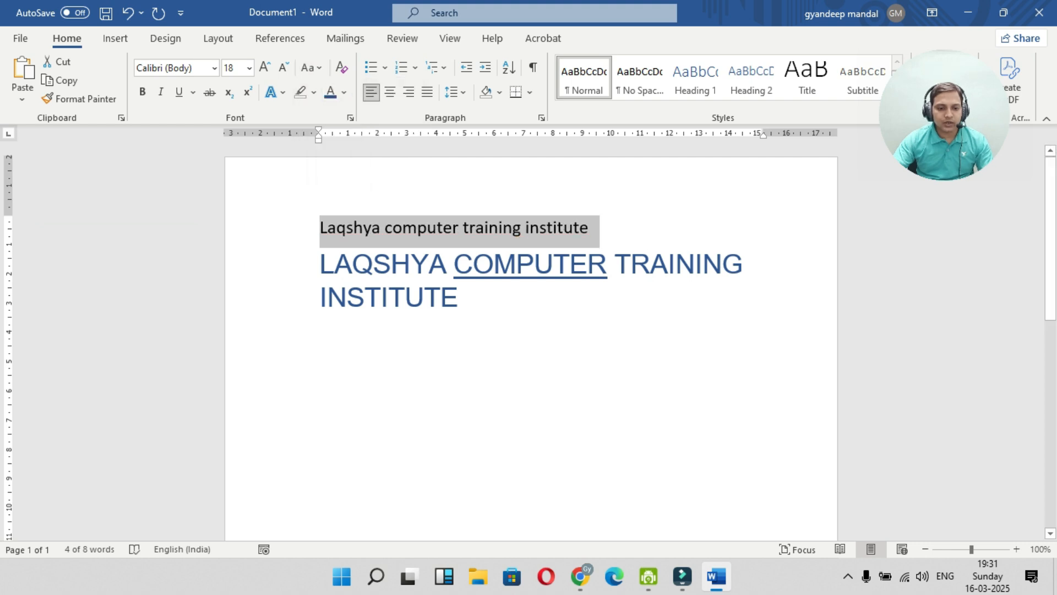
pyautogui.click(392, 228)
pyautogui.moveTo(393, 228); pyautogui.dragTo(385, 228)
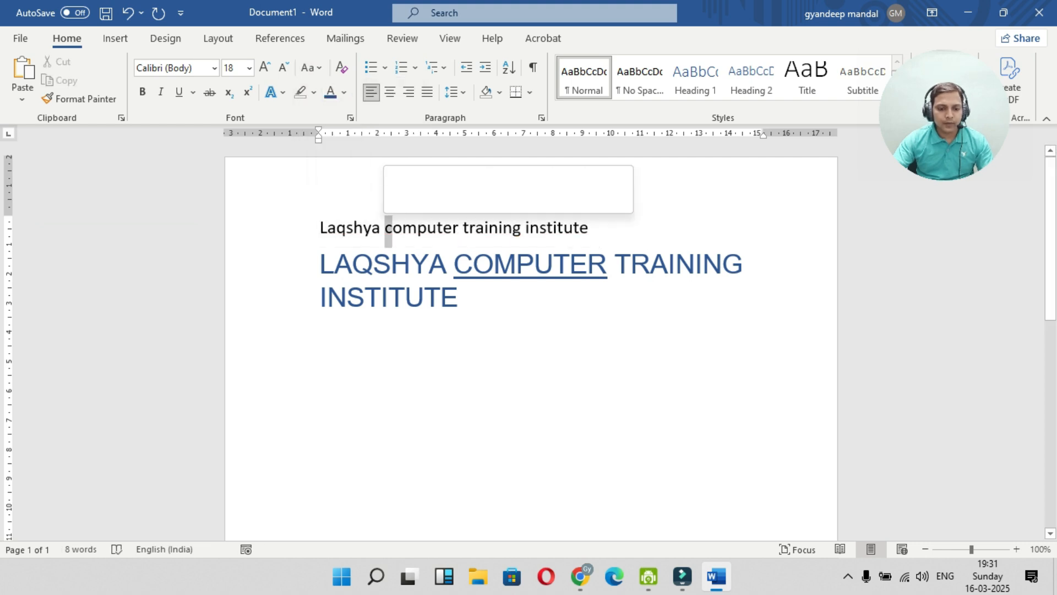
pyautogui.press('capslock')
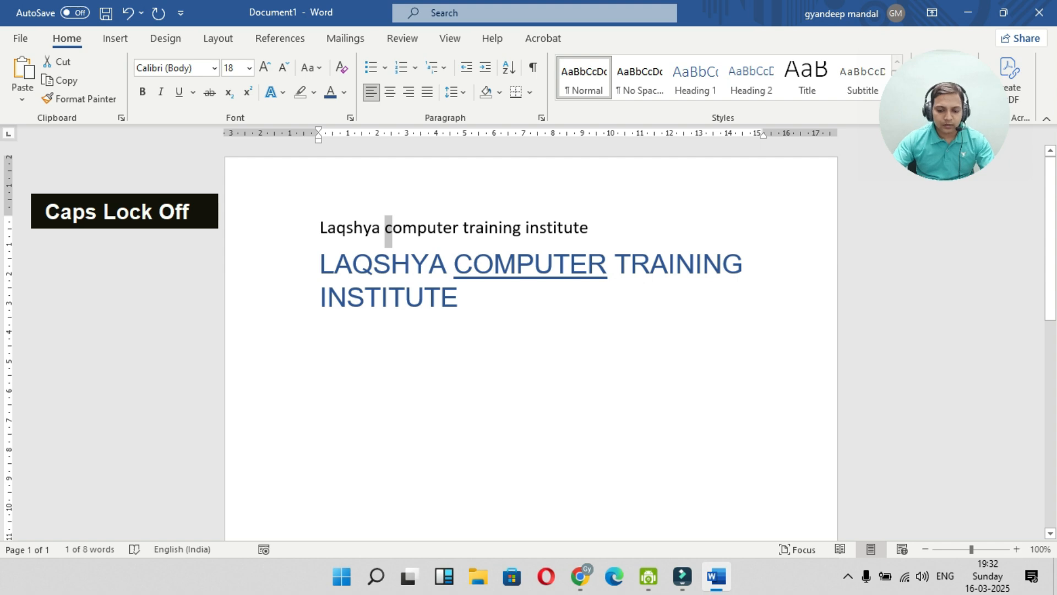
pyautogui.write('c')
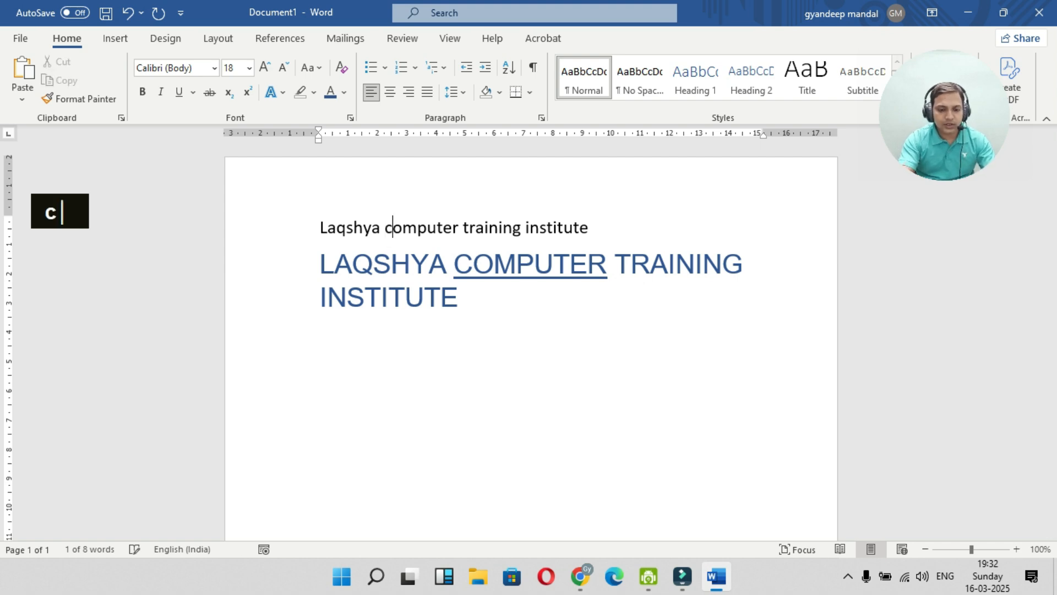
pyautogui.press('BackSpace')
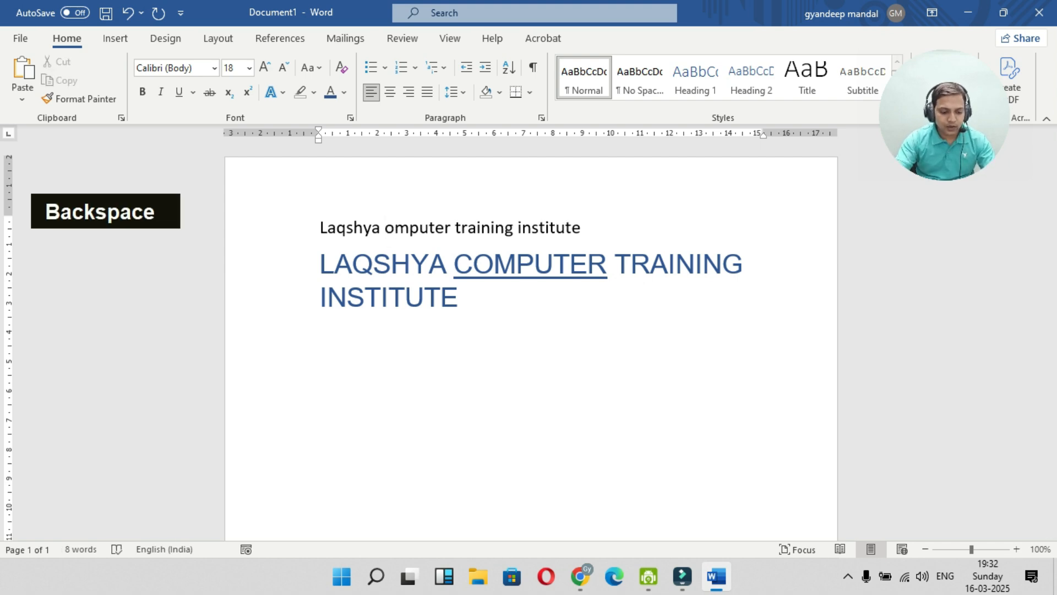
pyautogui.write('C')
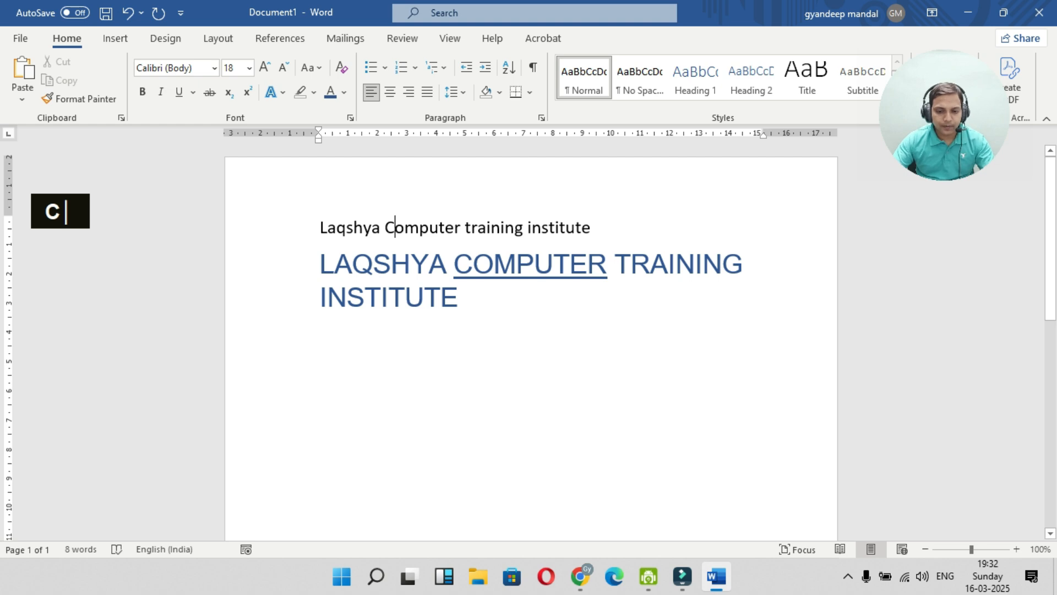
# Replace the initial letters of "training" and "institute" in the first line with capital T and I
pyautogui.moveTo(465, 228); pyautogui.dragTo(471, 228)
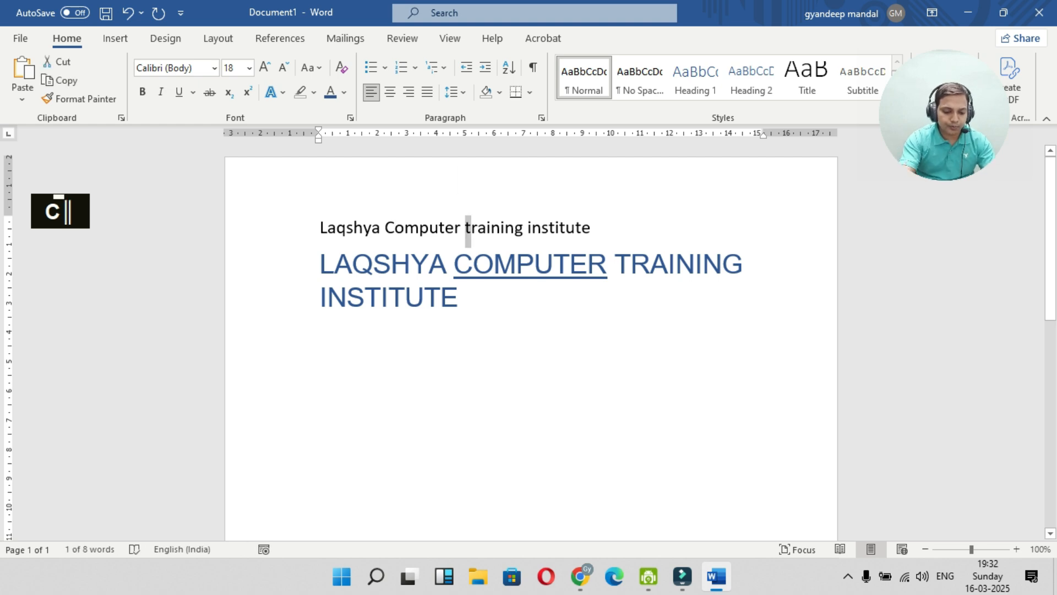
pyautogui.write('T')
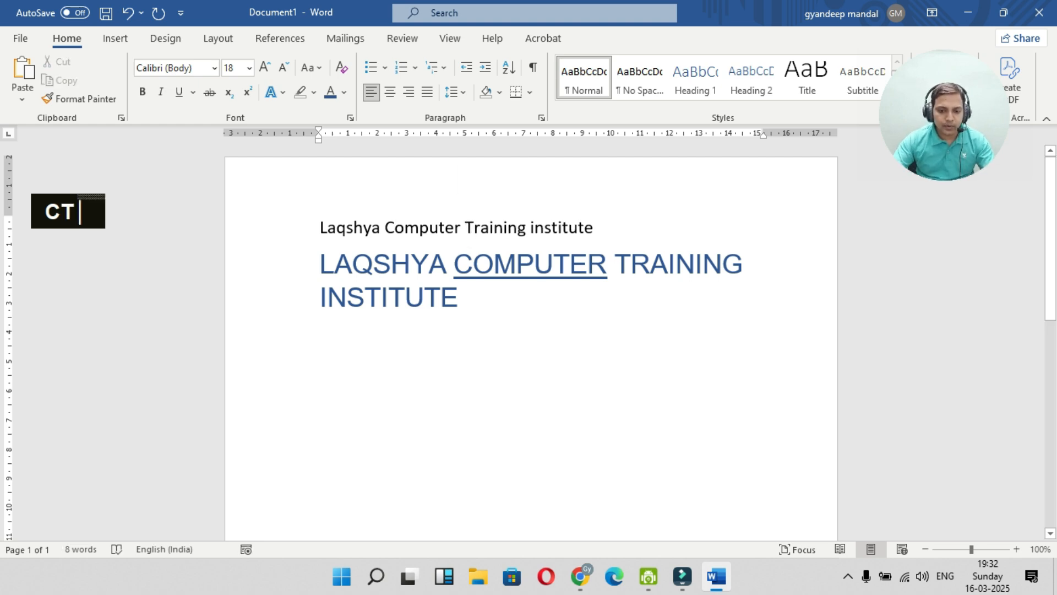
pyautogui.moveTo(527, 228); pyautogui.dragTo(535, 228)
pyautogui.click(535, 228)
pyautogui.hotkey('shift', 'Left')
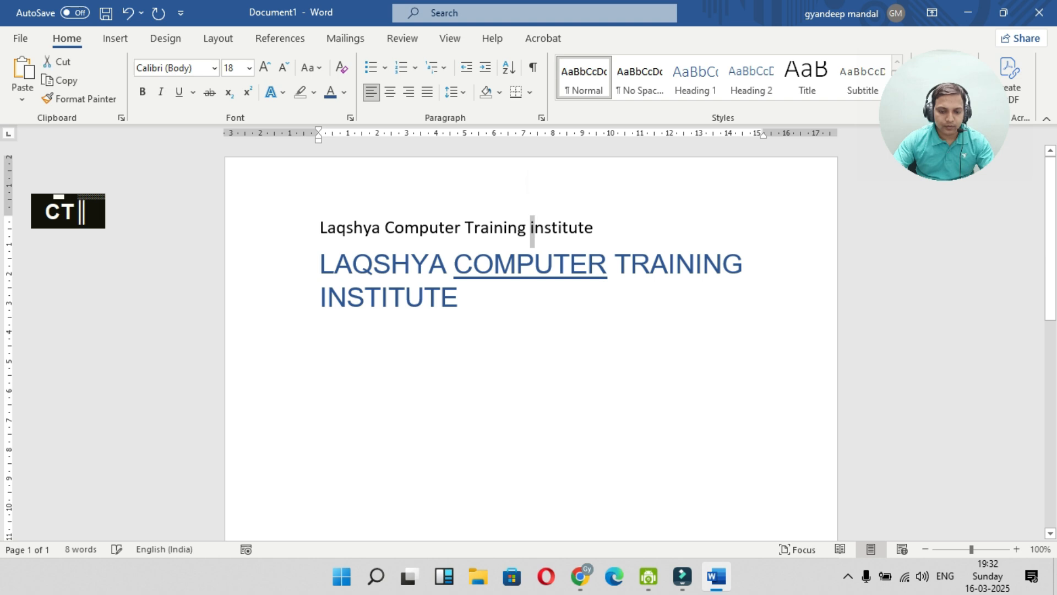
pyautogui.write('I')
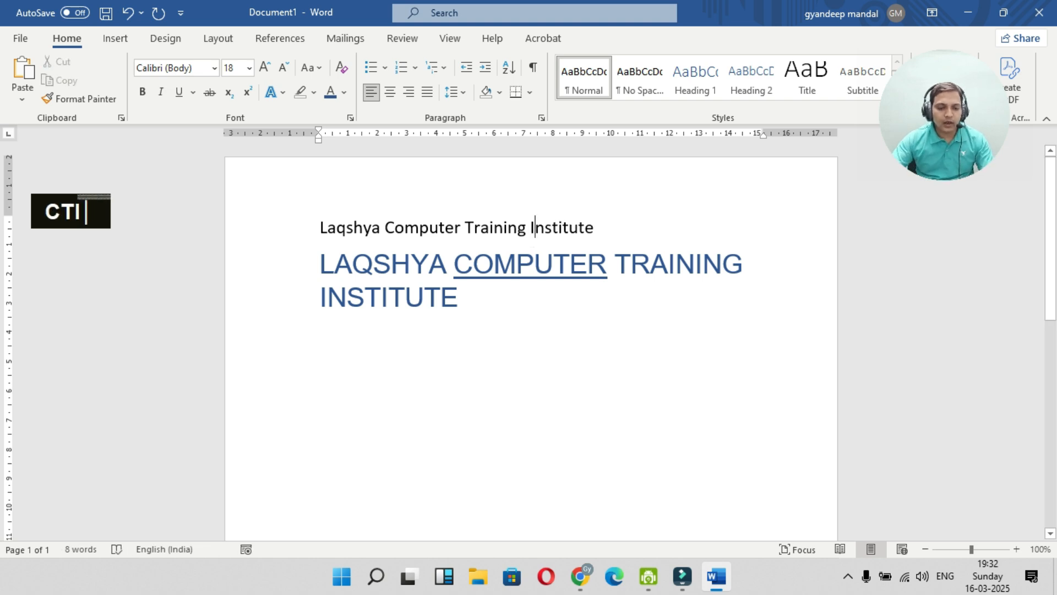
# Apply tOGGLE cASE to the whole first line
pyautogui.moveTo(319, 228); pyautogui.dragTo(605, 228)
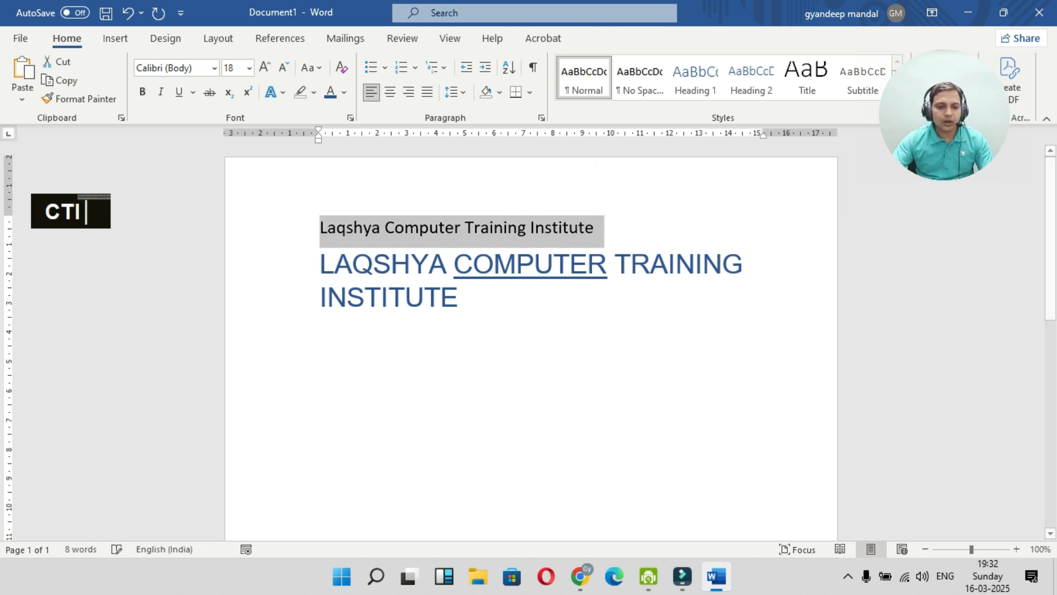
pyautogui.click(311, 68)
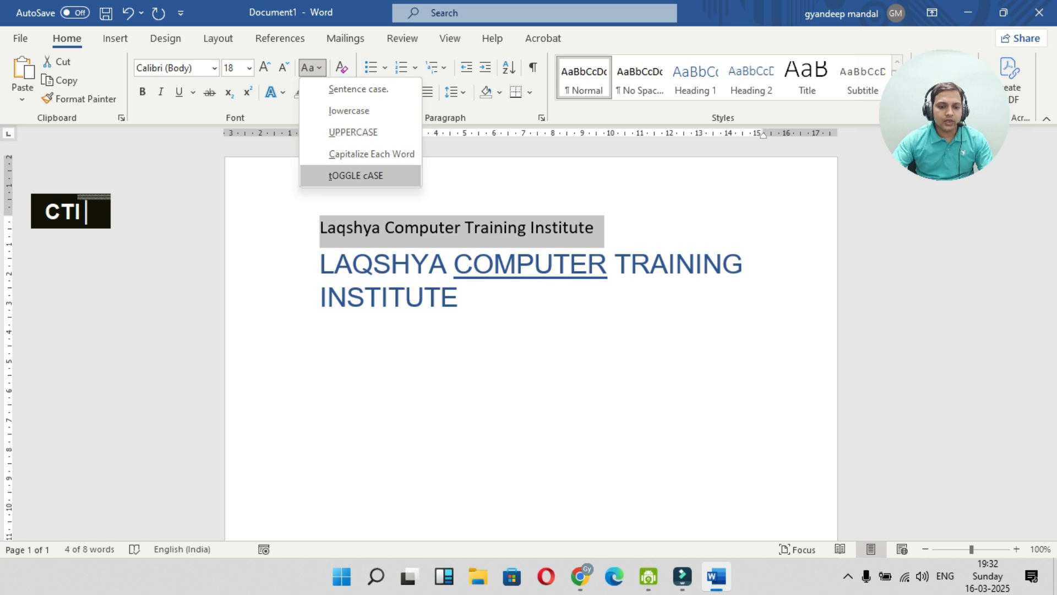
pyautogui.press('Return')
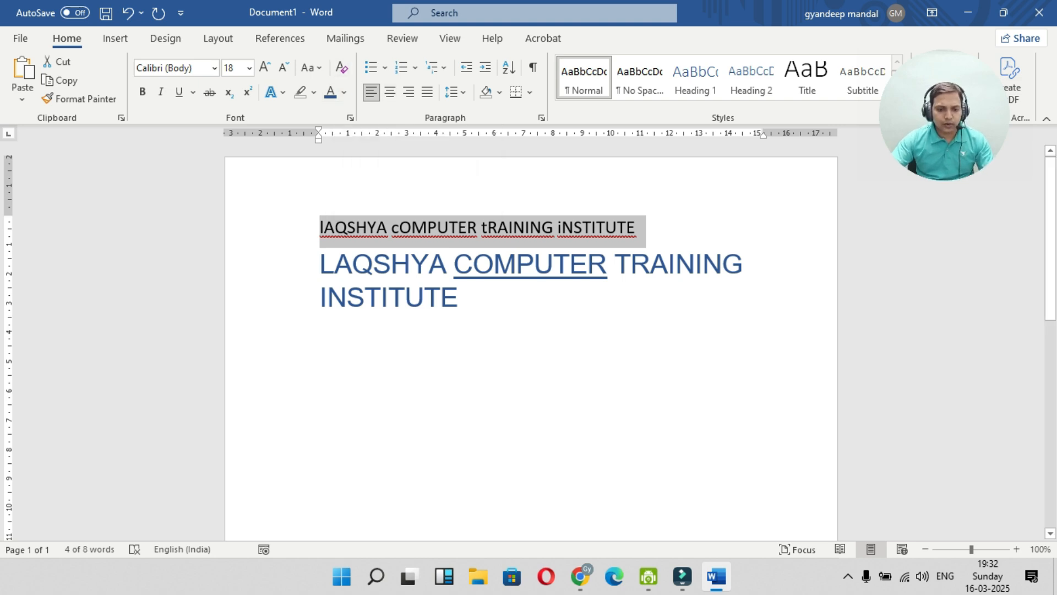
# Clear all formatting from the second and first lines, and change the first line to Sentence case
pyautogui.tripleClick(595, 299)
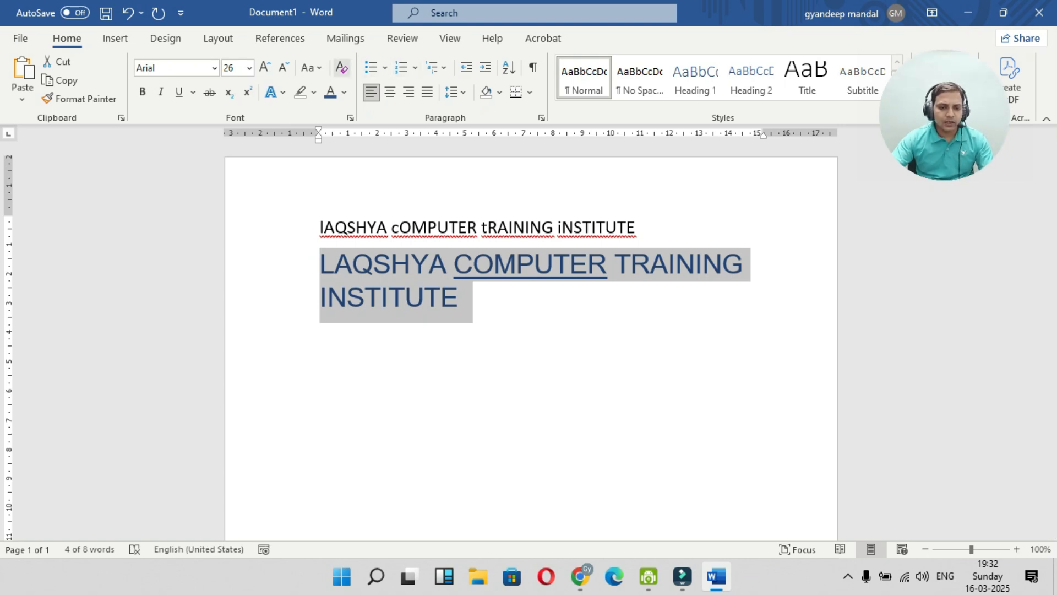
pyautogui.click(342, 68)
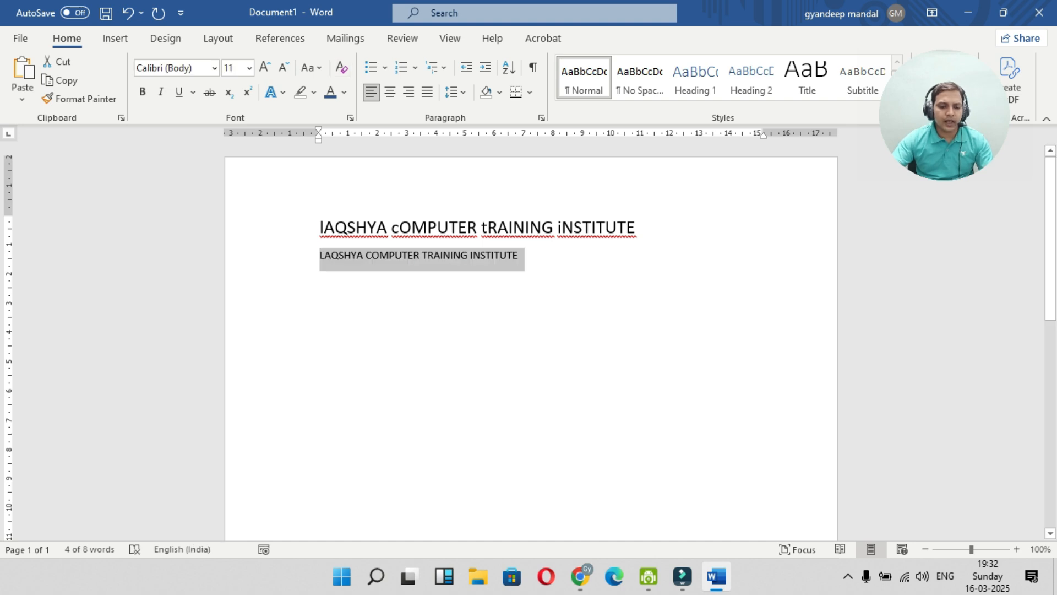
pyautogui.moveTo(321, 227); pyautogui.dragTo(643, 228)
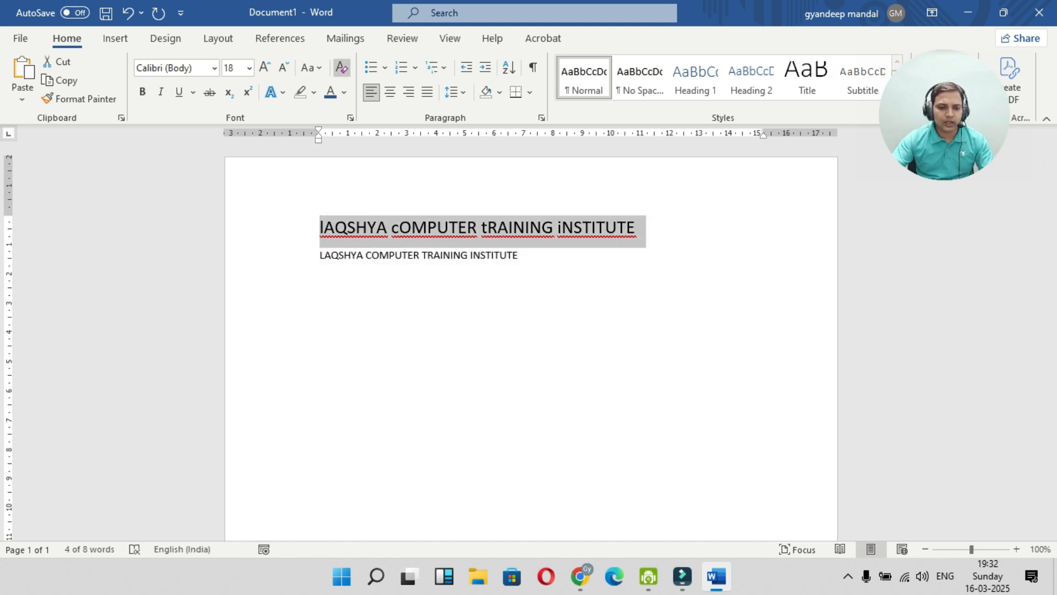
pyautogui.click(342, 68)
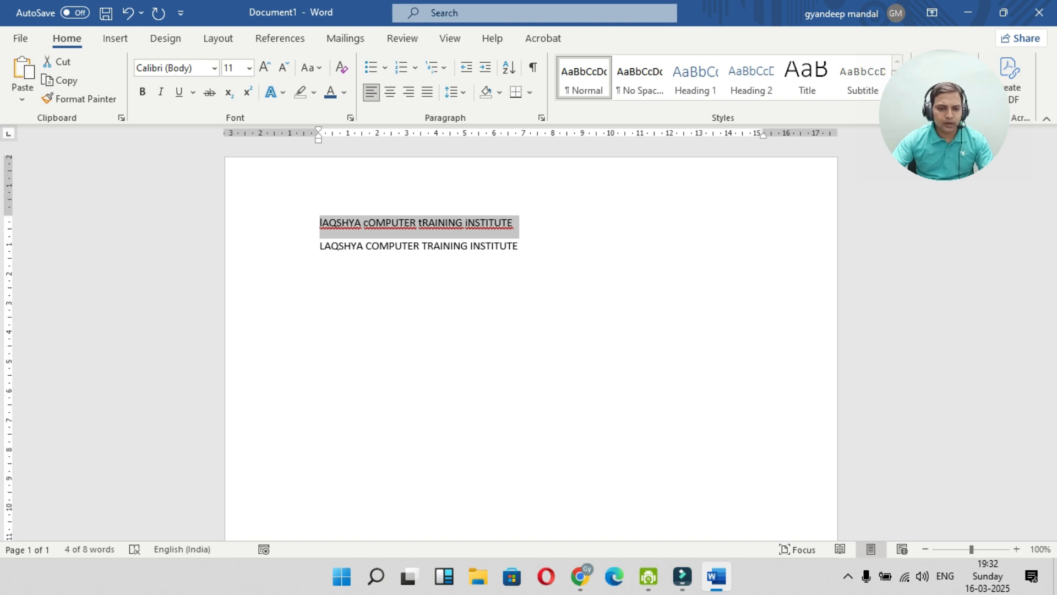
pyautogui.click(307, 68)
pyautogui.click(345, 87)
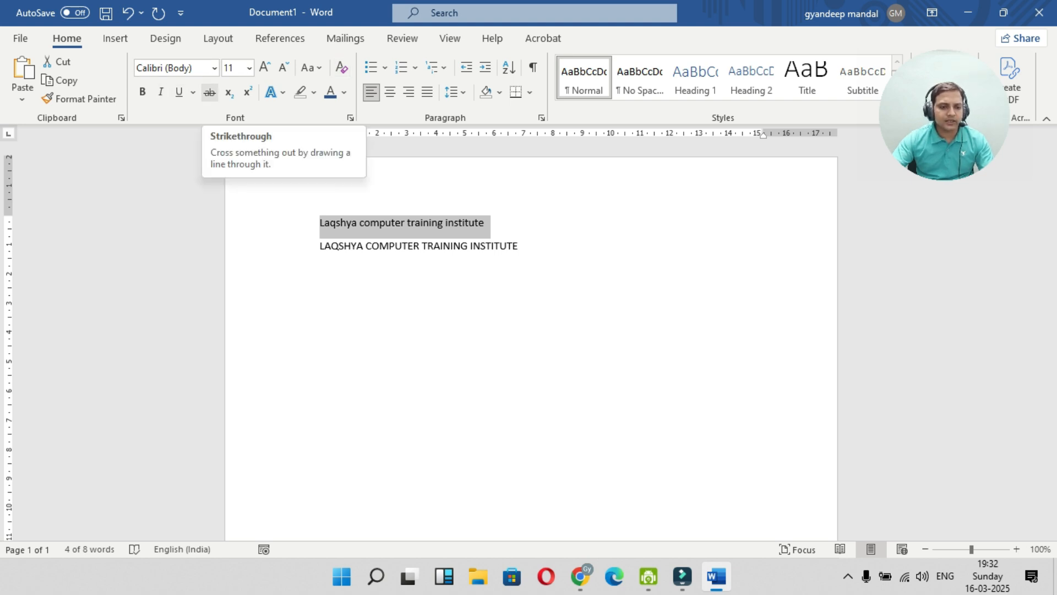
# Apply strikethrough to each of the two lines, and remove it from all the text
pyautogui.click(209, 92)
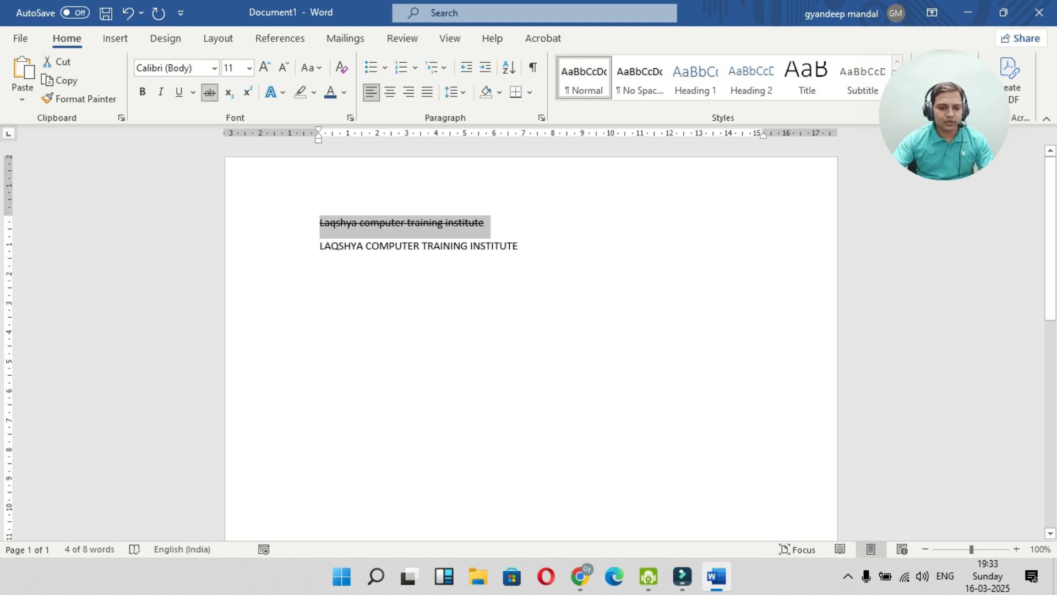
pyautogui.moveTo(320, 247); pyautogui.dragTo(523, 248)
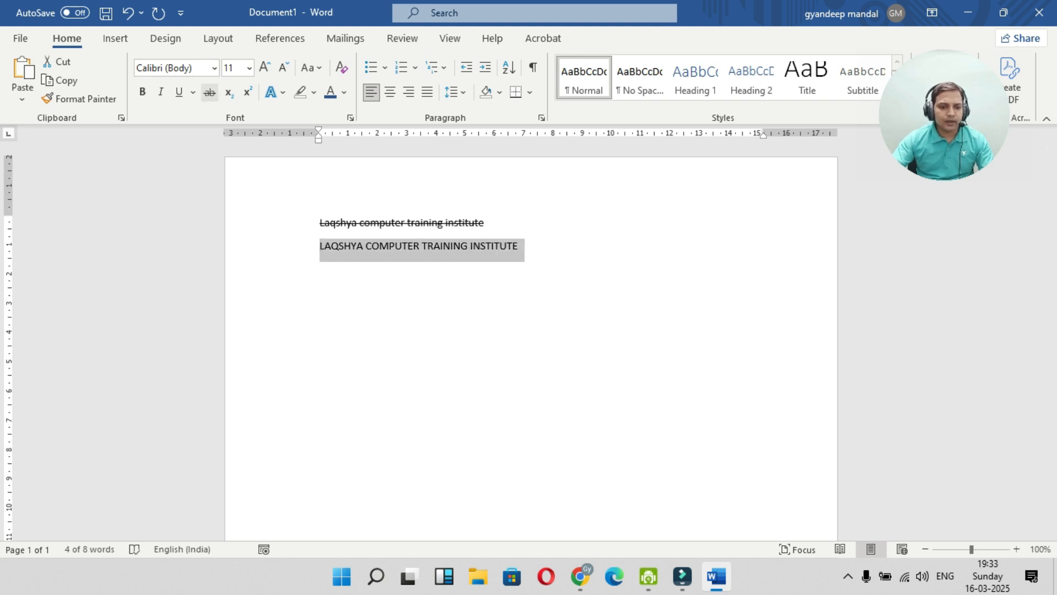
pyautogui.click(209, 92)
pyautogui.click(357, 246)
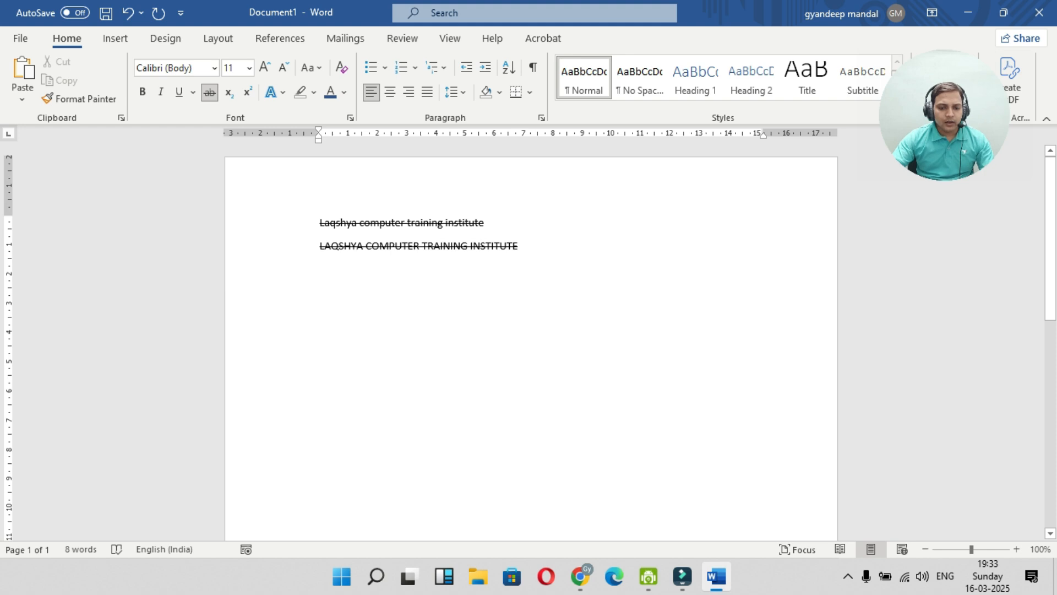
pyautogui.hotkey('ctrl', 'a')
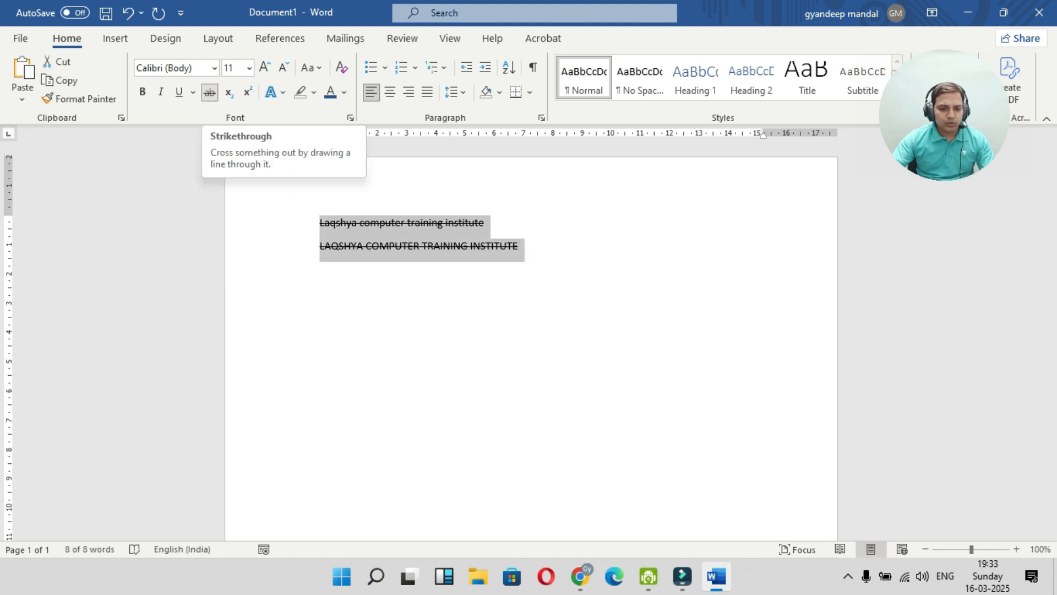
pyautogui.click(209, 92)
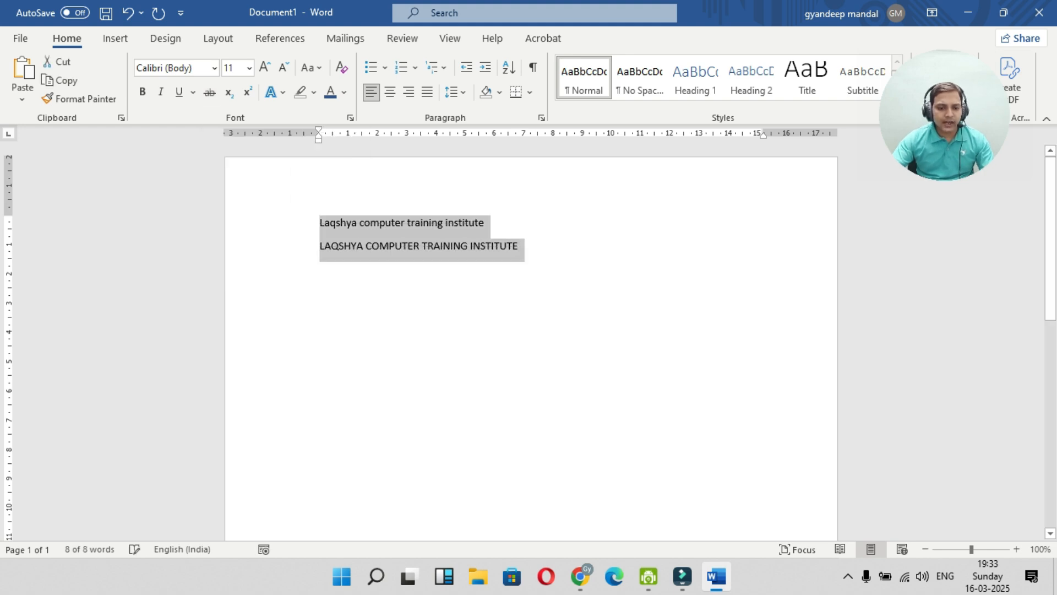
# Enter the text H20 below the second line, leaving one empty paragraph in between
pyautogui.click(325, 246)
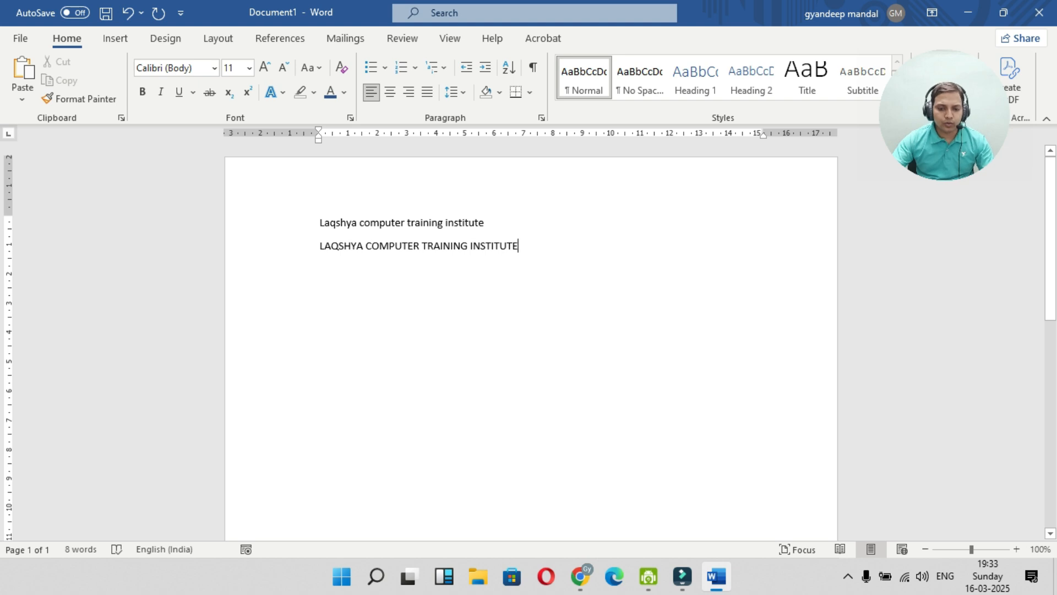
pyautogui.press('Return')
pyautogui.press('Return')
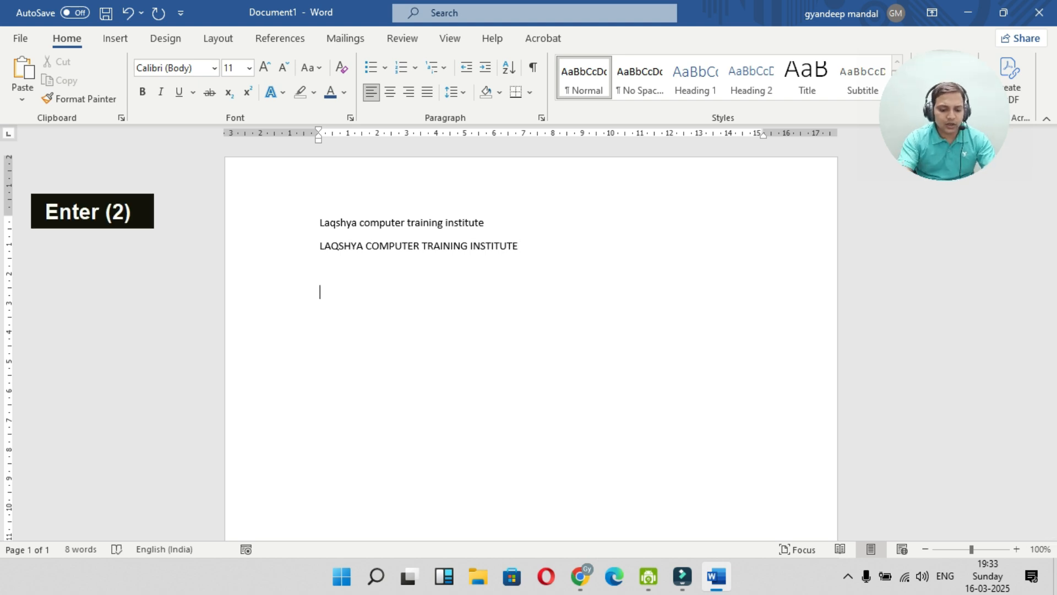
pyautogui.write('h20')
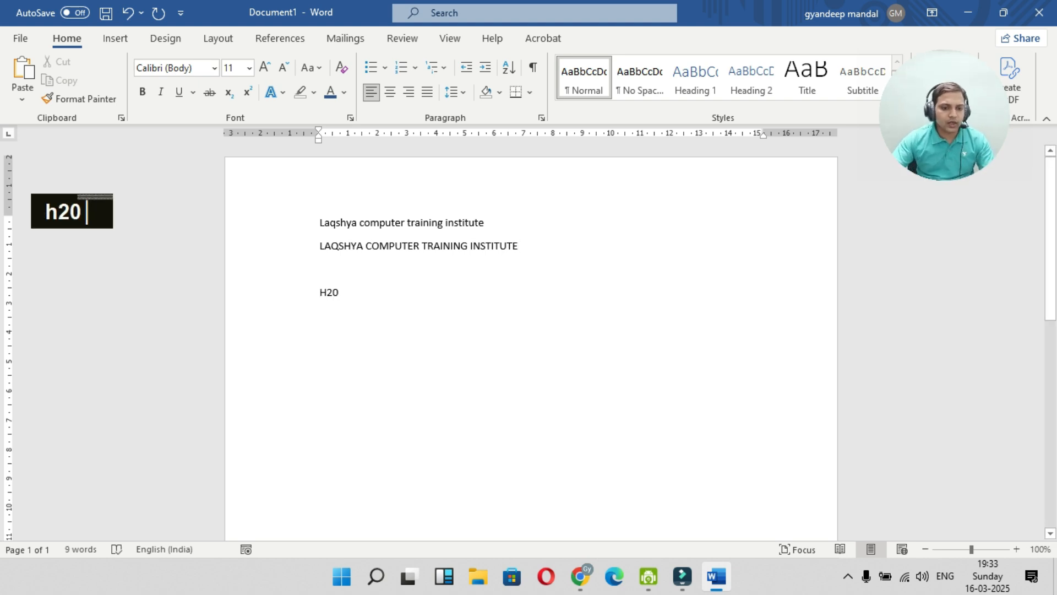
# Enlarge the H20 text stepwise to font size 26
pyautogui.moveTo(320, 293); pyautogui.dragTo(347, 293)
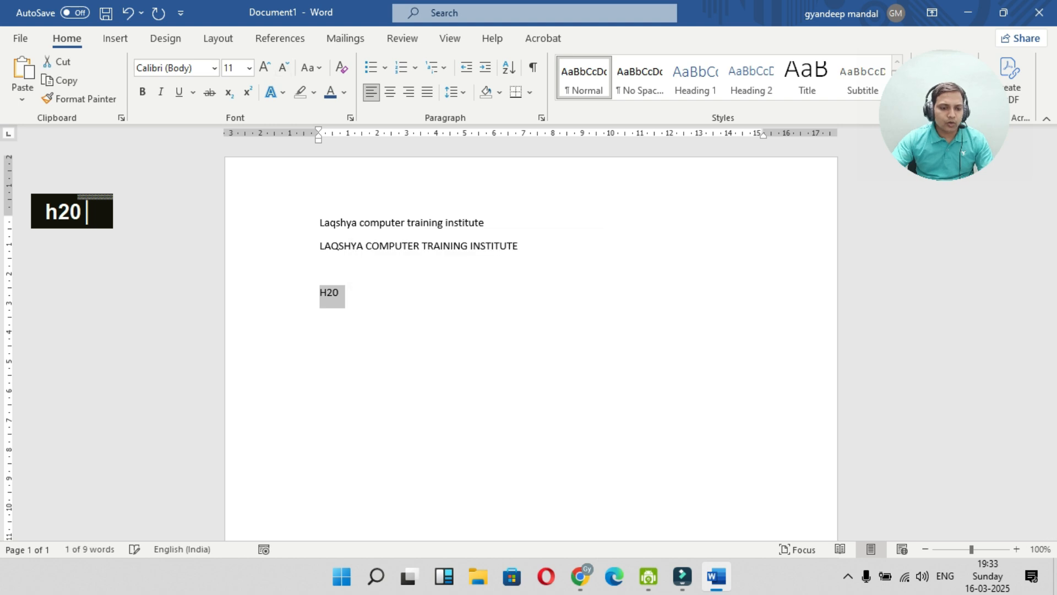
pyautogui.doubleClick(265, 67)
pyautogui.click(265, 67)
pyautogui.click(264, 67)
pyautogui.click(264, 67)
pyautogui.click(265, 67)
pyautogui.click(265, 67)
pyautogui.click(265, 67)
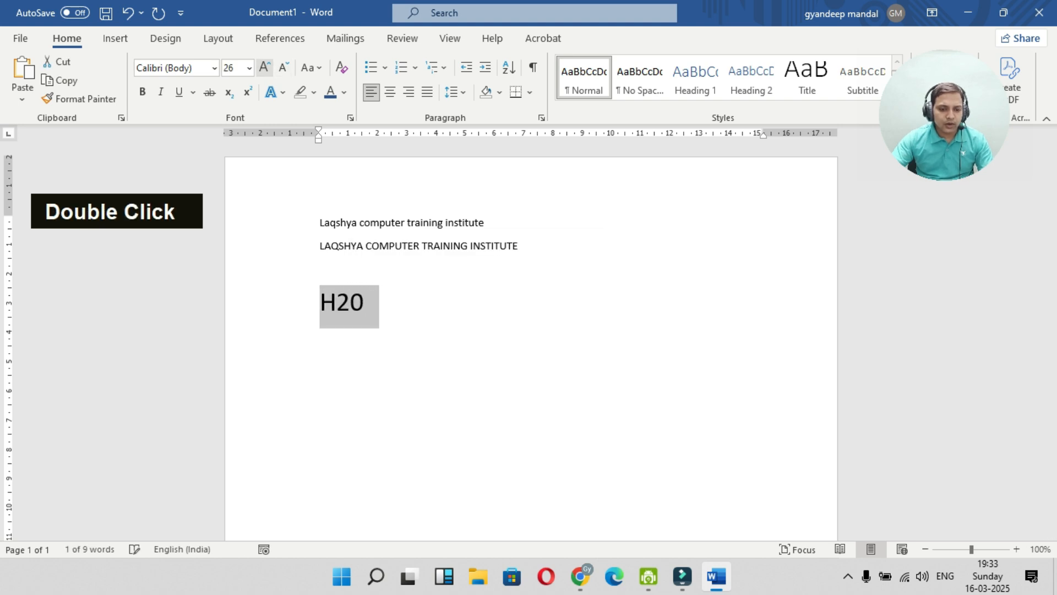
# Format the 2 in H20 as subscript
pyautogui.click(331, 300)
pyautogui.moveTo(335, 300); pyautogui.dragTo(350, 300)
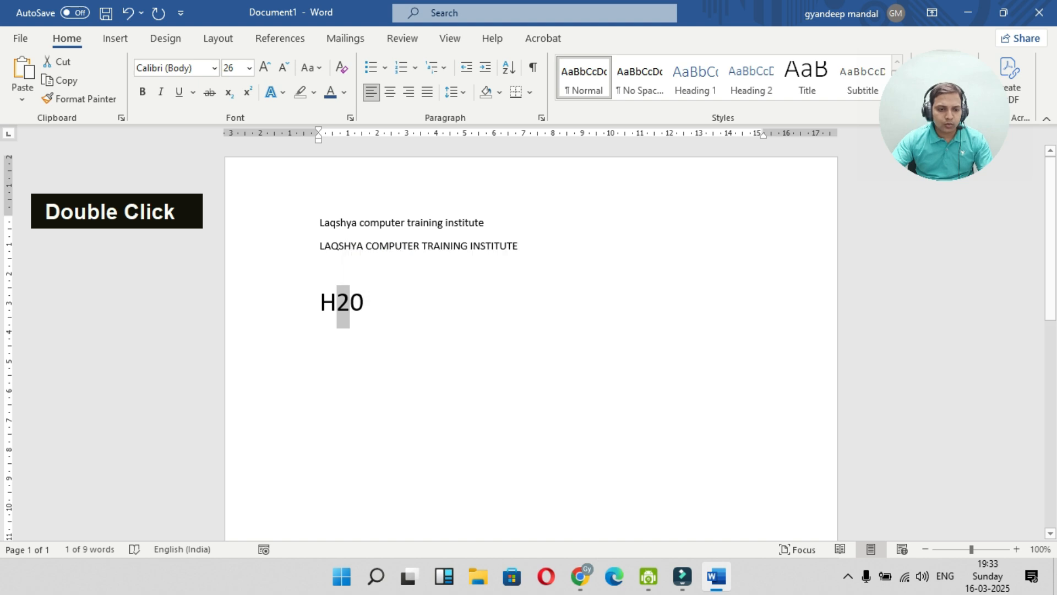
pyautogui.click(228, 92)
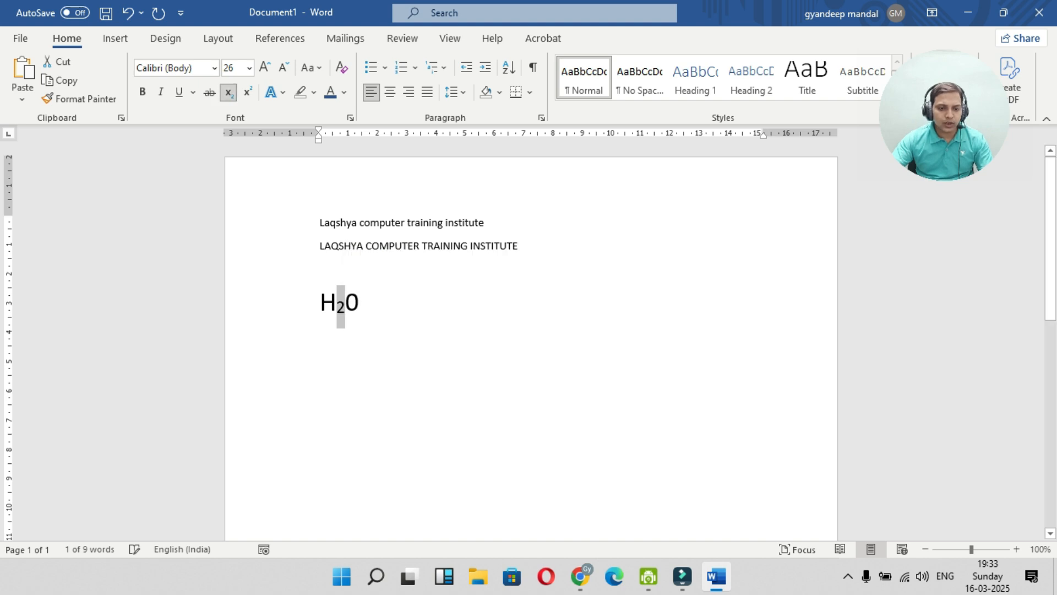
pyautogui.click(347, 302)
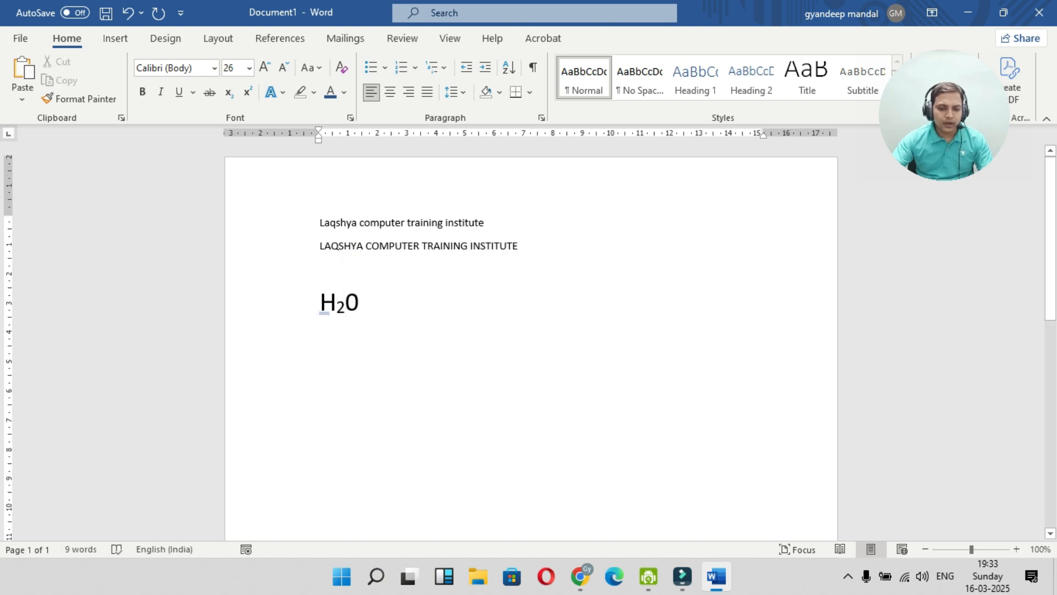
# Add the expression (a+b)2 after the water formula on the same line, separated by spaces
pyautogui.press('Right')
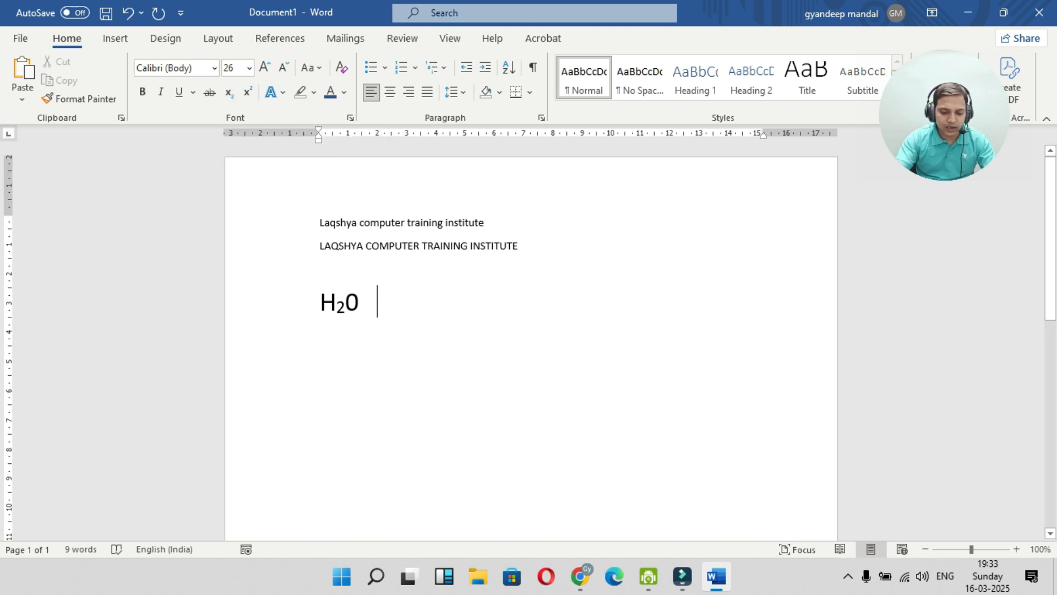
pyautogui.write('(a+b')
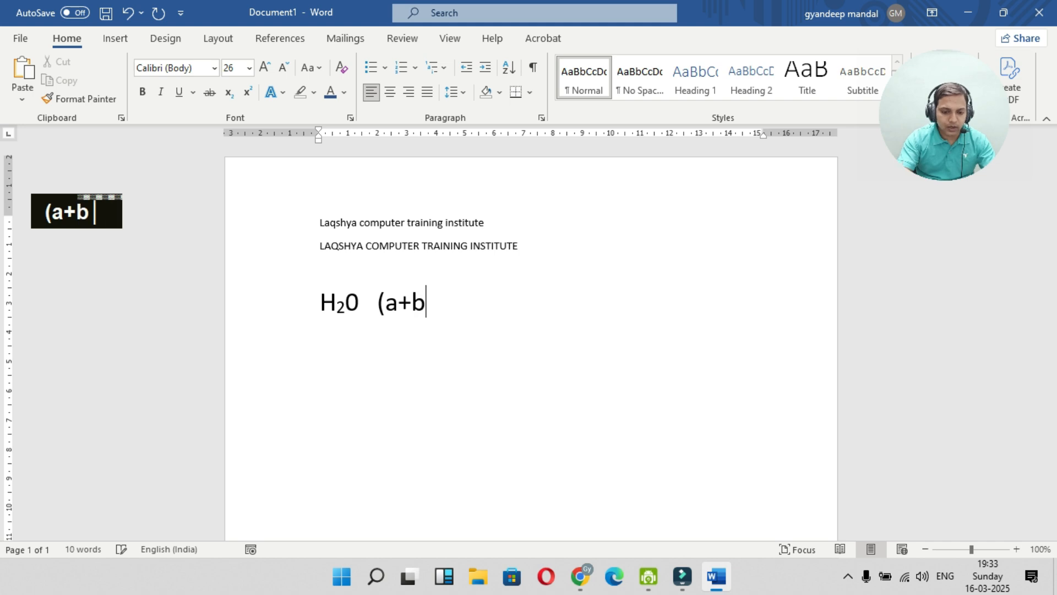
pyautogui.write(')2')
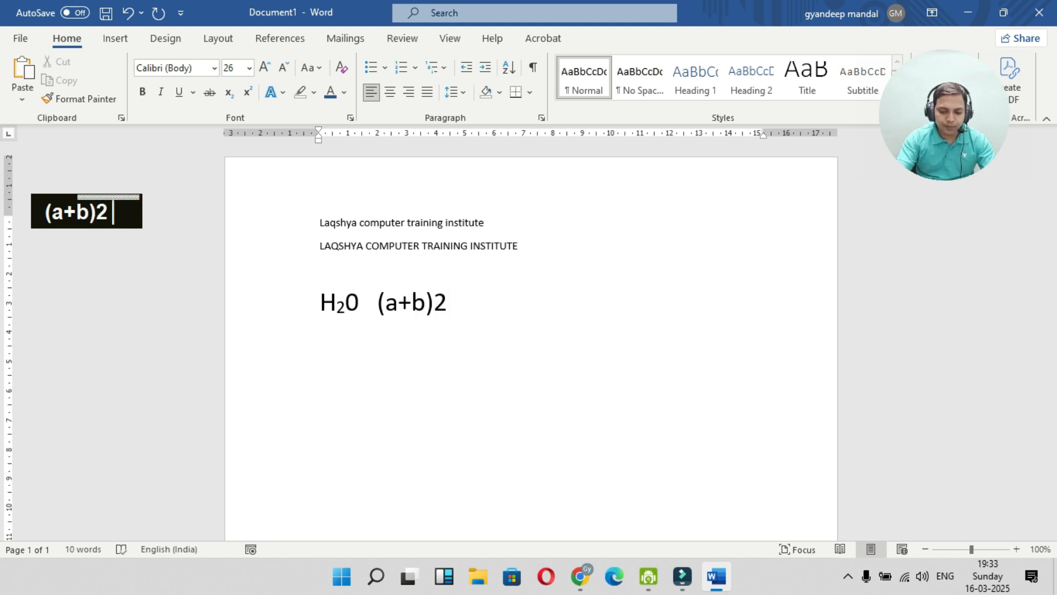
# Complete the expression after (a+b)2 by adding =a2+2ab+b2 on the same line
pyautogui.write('=a2')
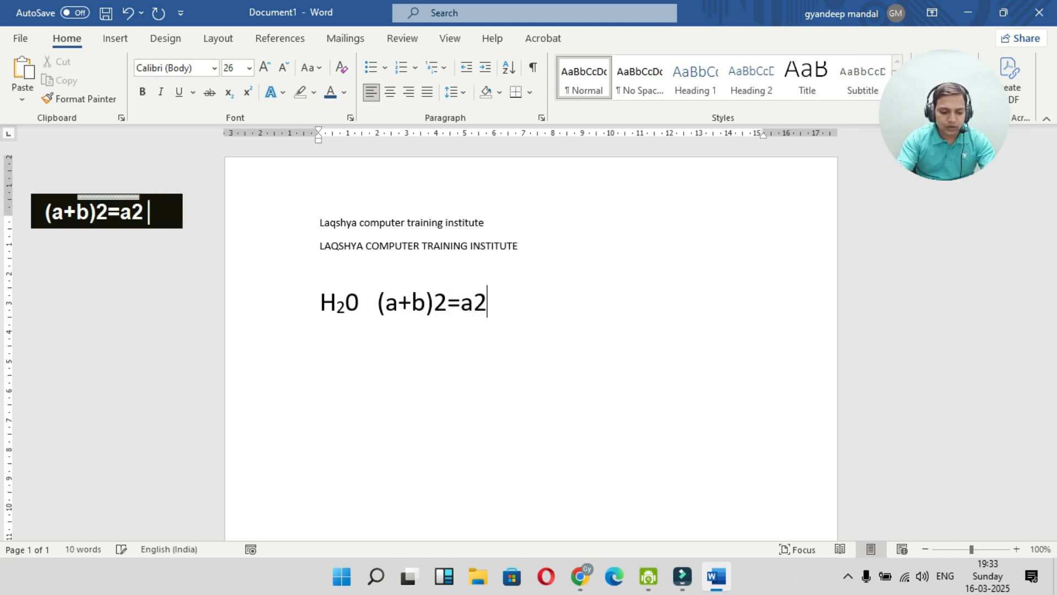
pyautogui.write('+')
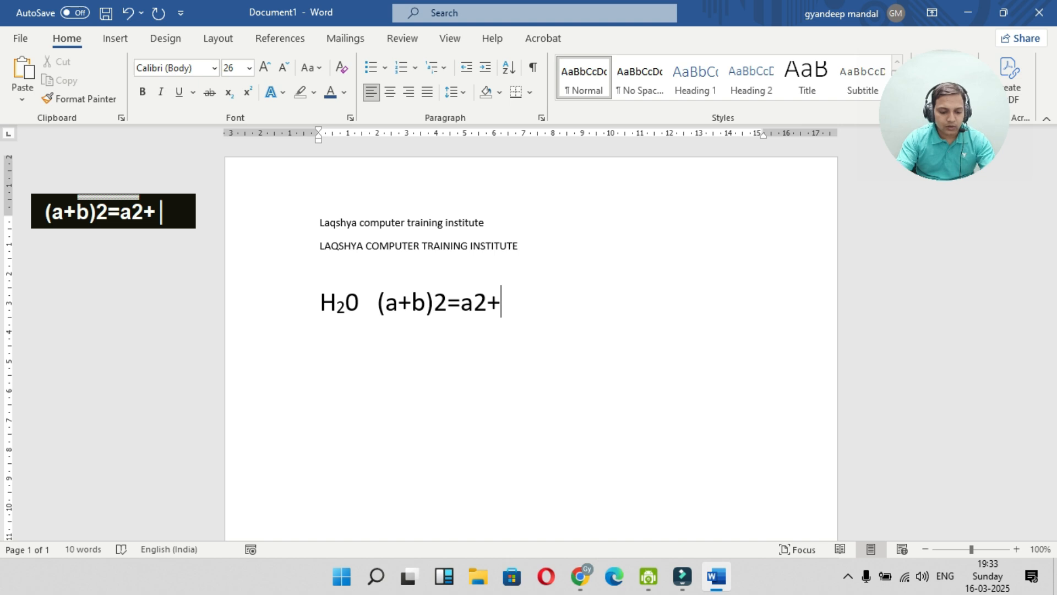
pyautogui.write('2an')
pyautogui.press('BackSpace')
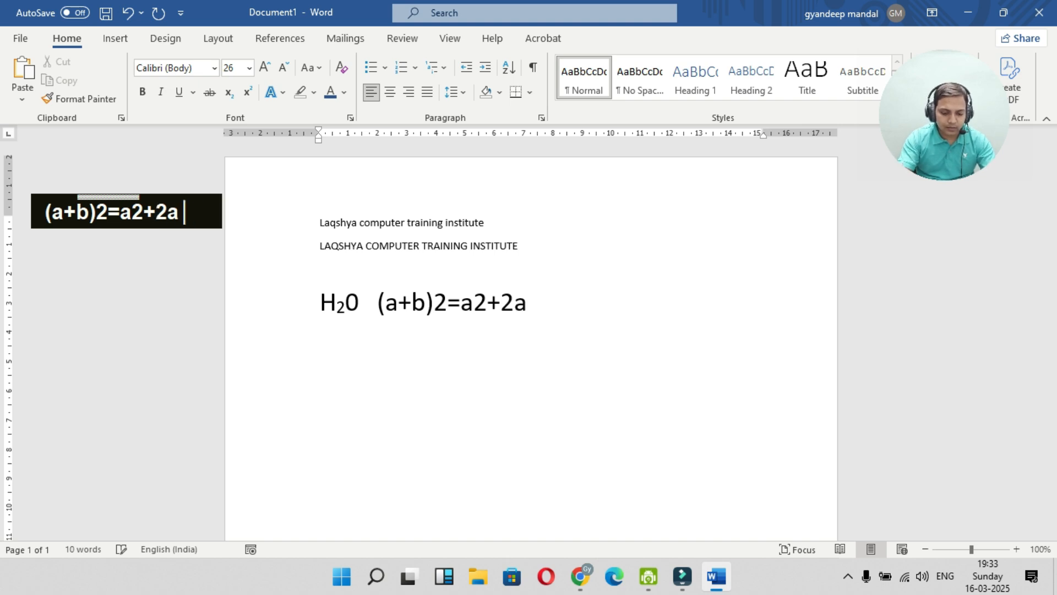
pyautogui.write('b')
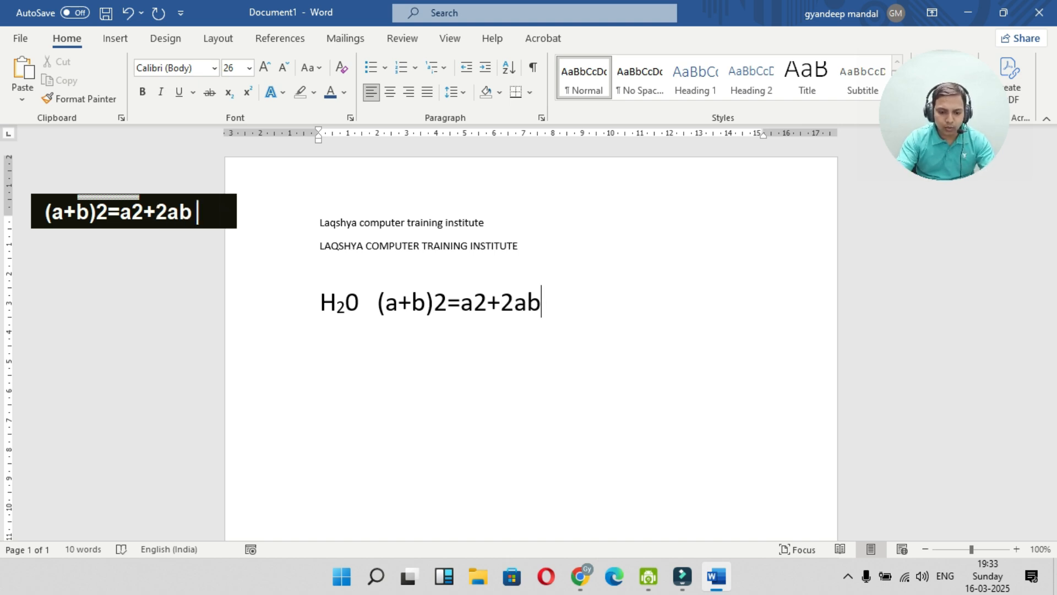
pyautogui.write('+b')
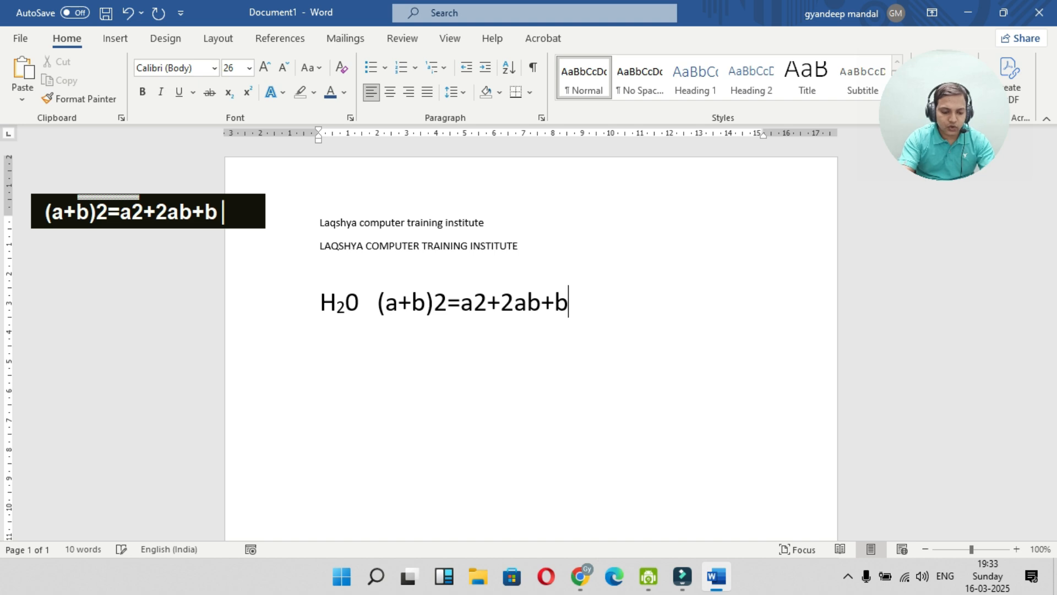
pyautogui.write('2')
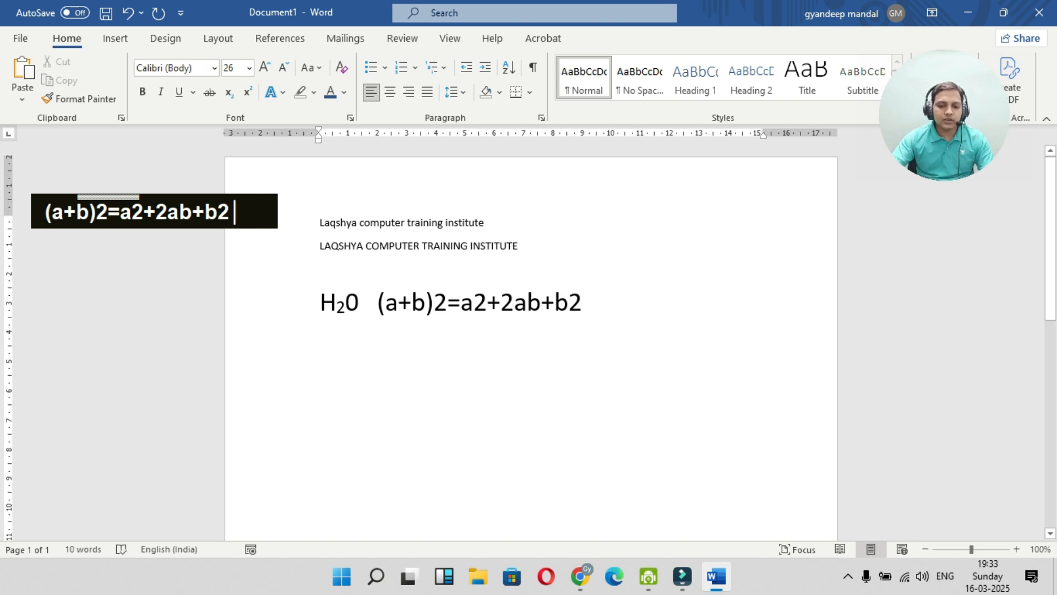
# Format the exponent 2 after a, after the final b, and after (a+b) as superscript
pyautogui.moveTo(474, 304); pyautogui.dragTo(487, 303)
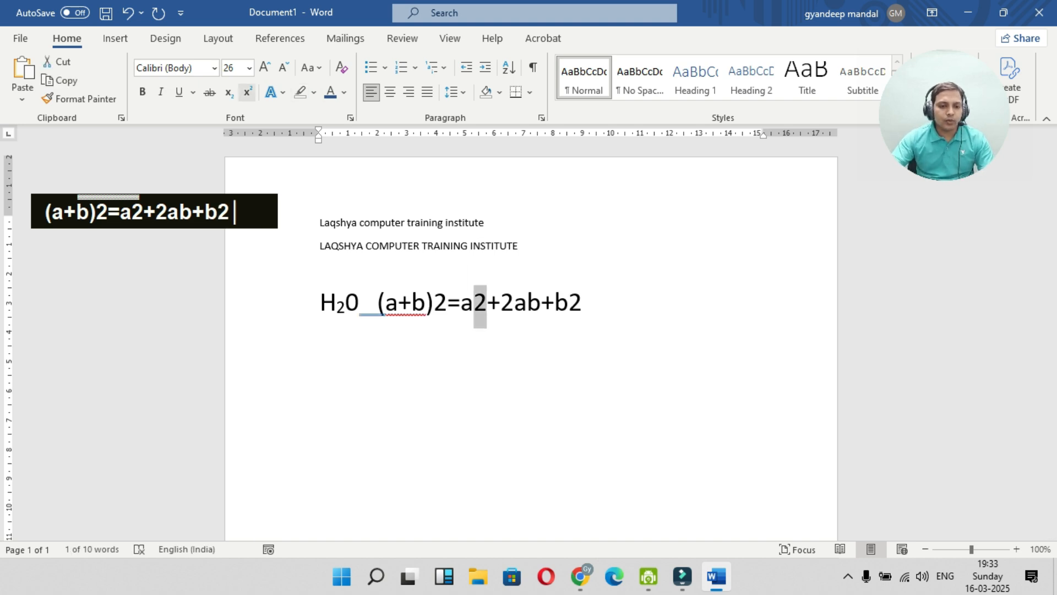
pyautogui.click(247, 92)
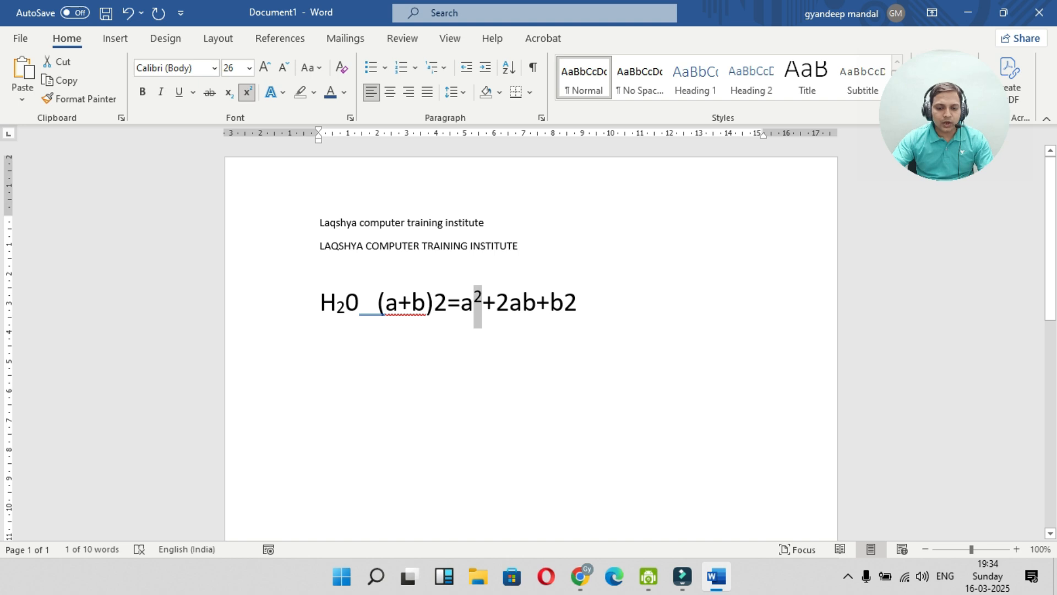
pyautogui.press('End')
pyautogui.hotkey('shift', 'Left')
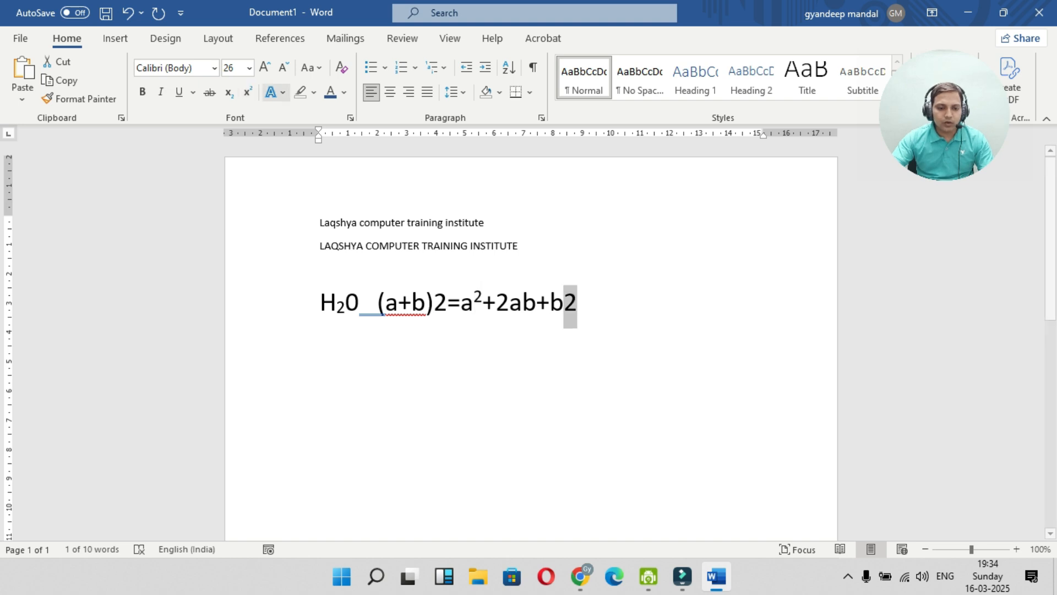
pyautogui.click(247, 92)
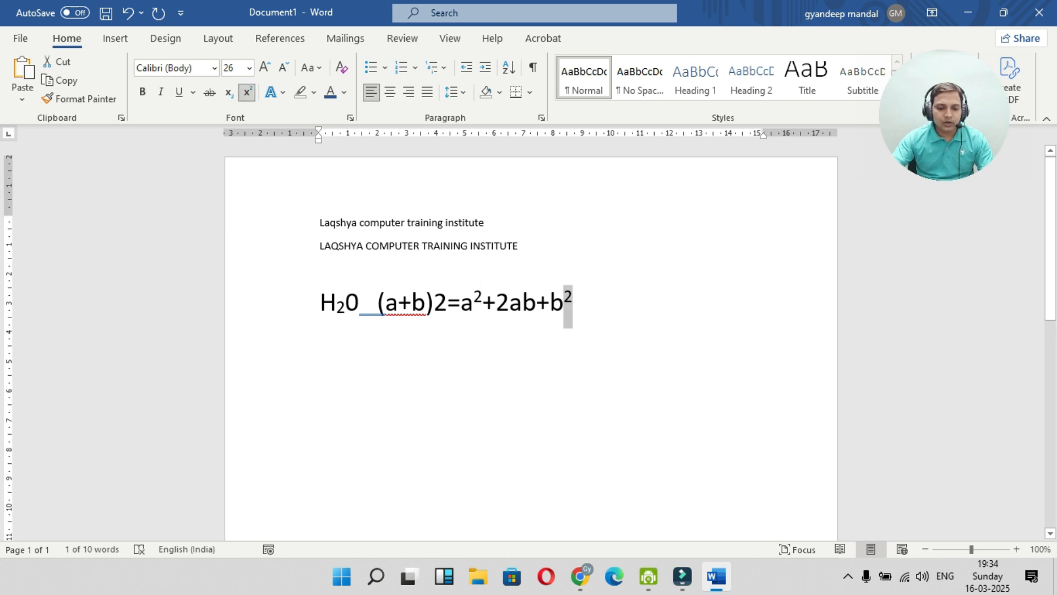
pyautogui.moveTo(447, 303); pyautogui.dragTo(434, 302)
pyautogui.click(246, 91)
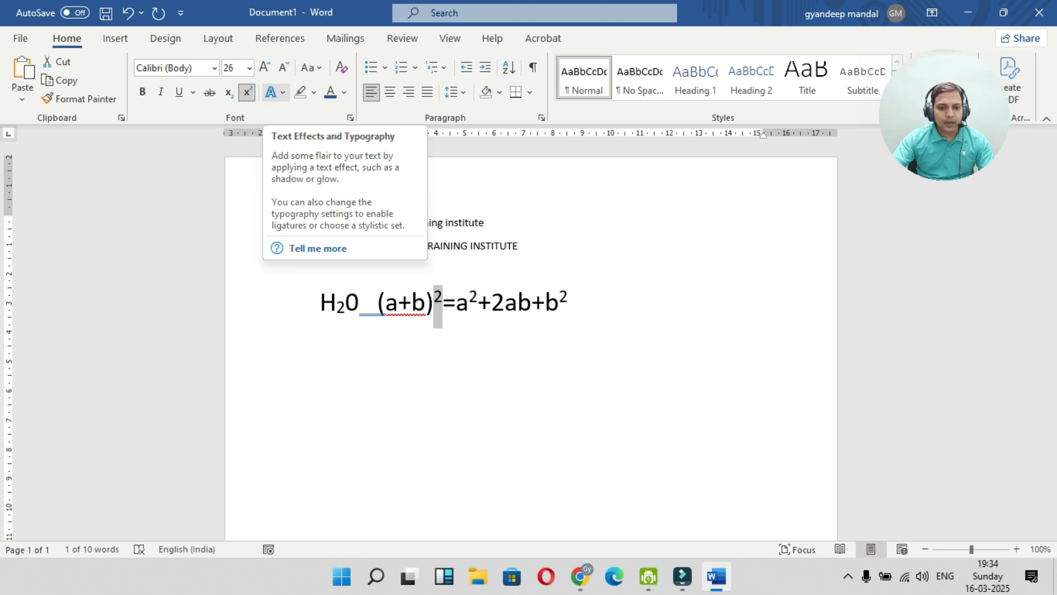
# Apply the blue outlined text effect to the uppercase LAQSHYA COMPUTER TRAINING INSTITUTE line
pyautogui.click(485, 222)
pyautogui.moveTo(521, 247); pyautogui.dragTo(320, 247)
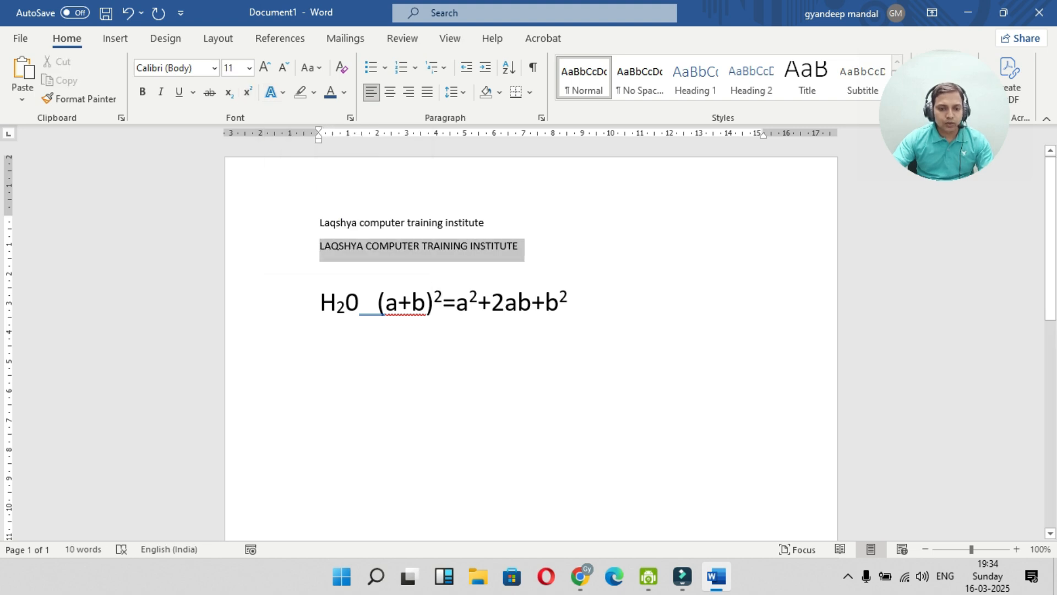
pyautogui.click(275, 92)
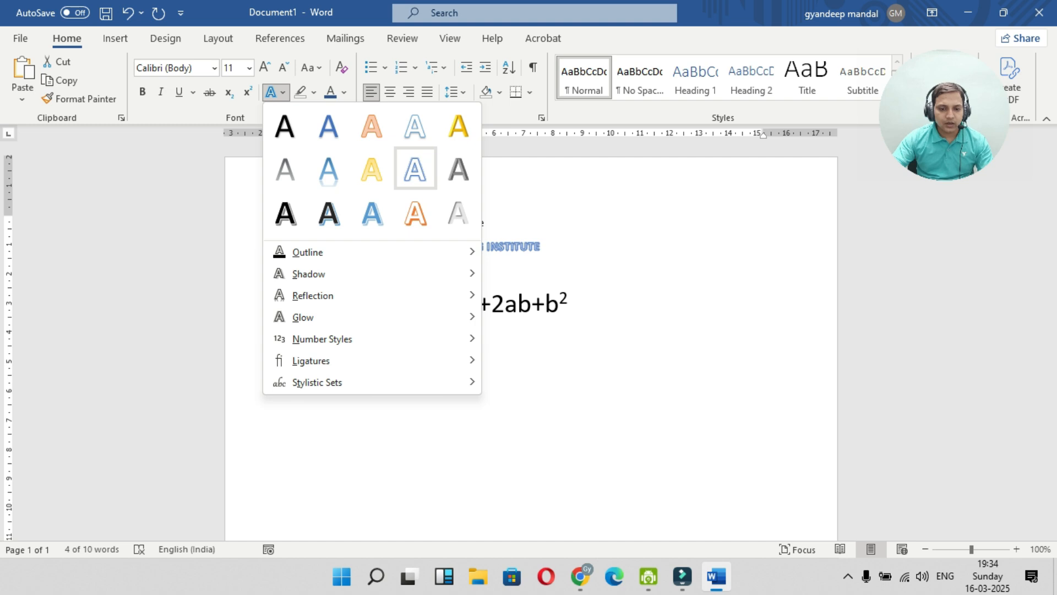
pyautogui.click(416, 168)
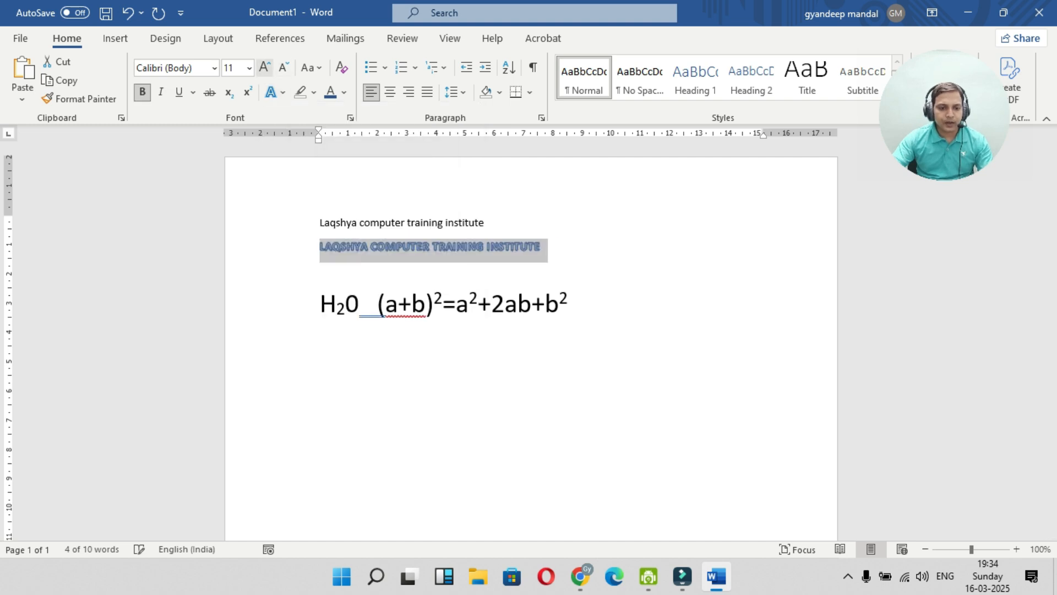
# Enlarge the uppercase institute line stepwise to font size 18 and apply the orange outlined text effect to it
pyautogui.doubleClick(265, 68)
pyautogui.click(265, 67)
pyautogui.click(265, 67)
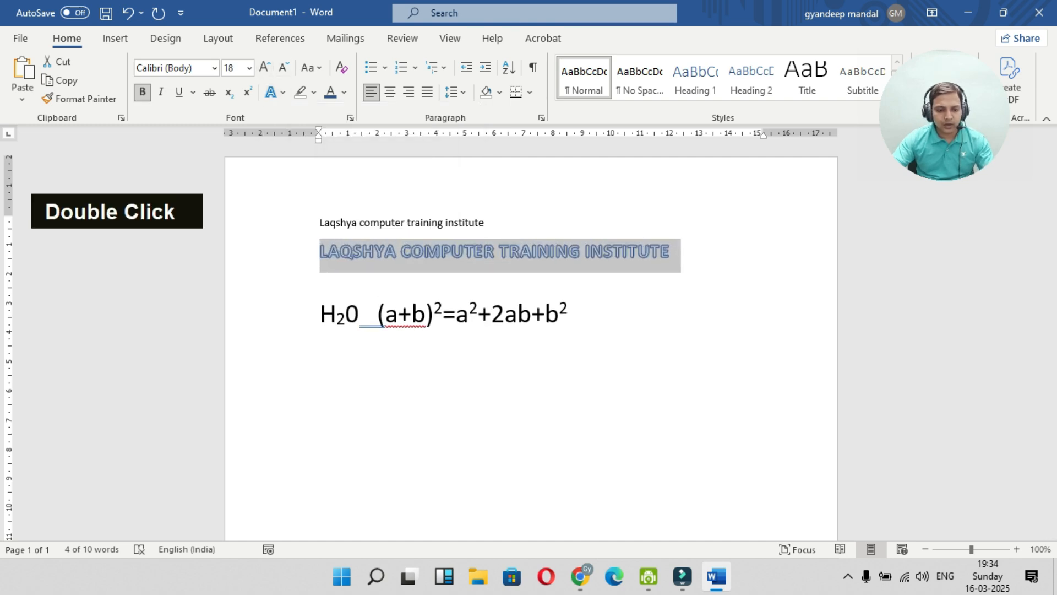
pyautogui.click(270, 92)
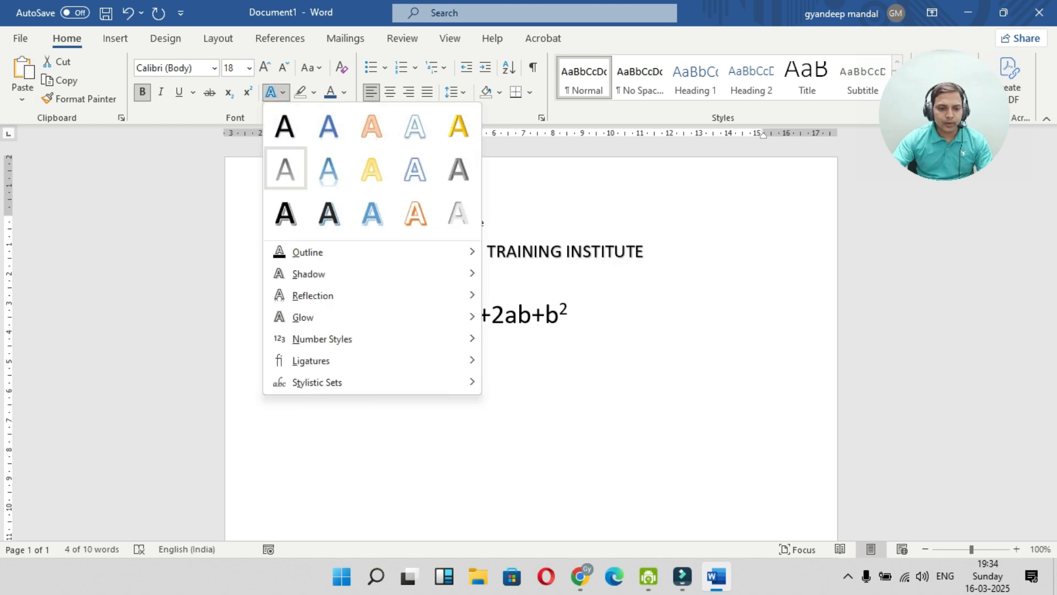
pyautogui.click(416, 209)
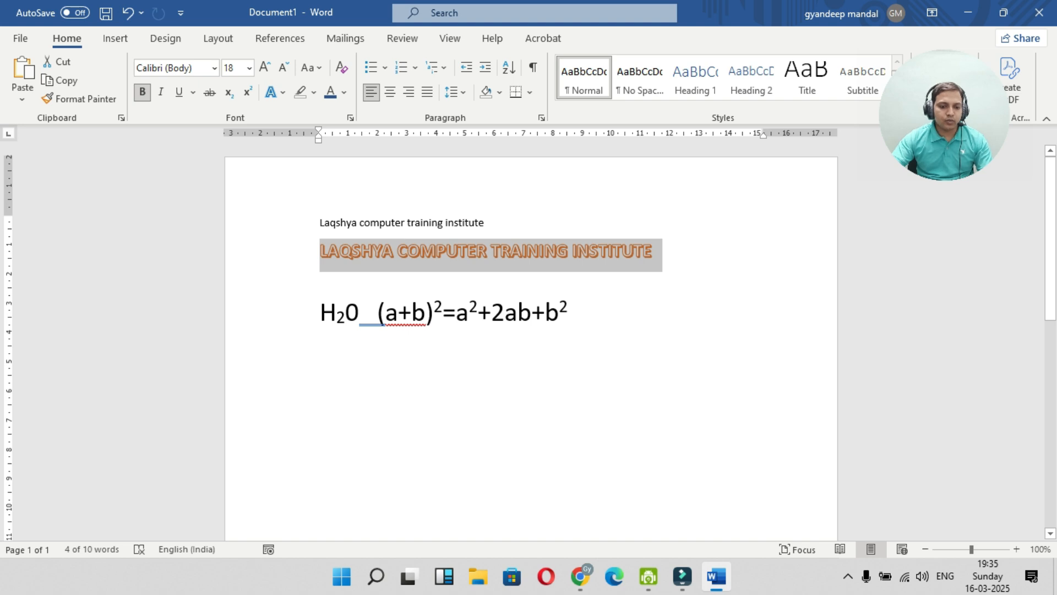
# Copy the orange uppercase institute line and paste it with its formatting into the empty paragraph directly below
pyautogui.click(340, 251)
pyautogui.moveTo(321, 251); pyautogui.dragTo(661, 252)
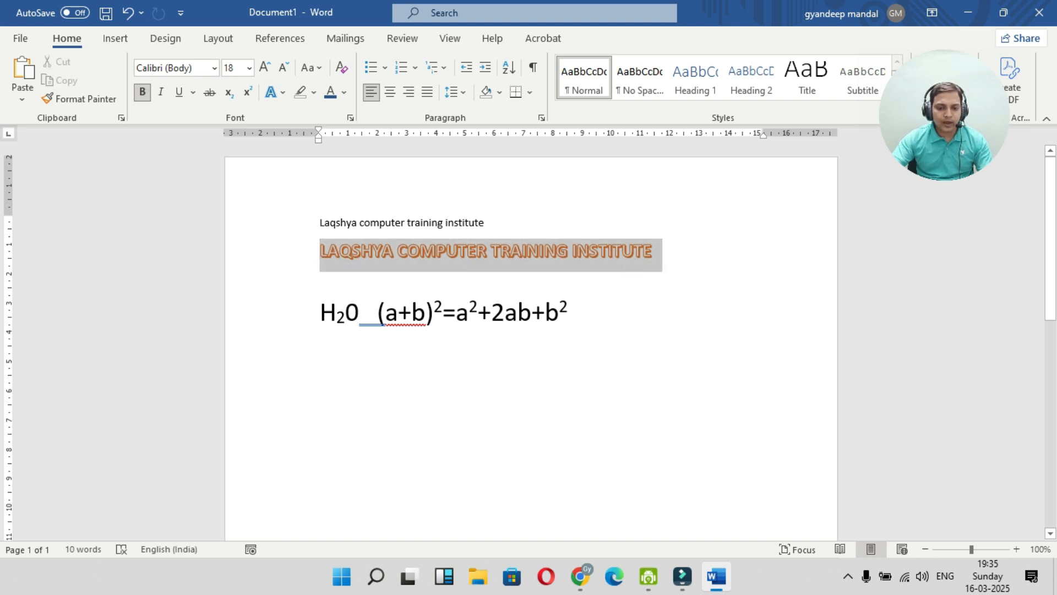
pyautogui.rightClick(529, 251)
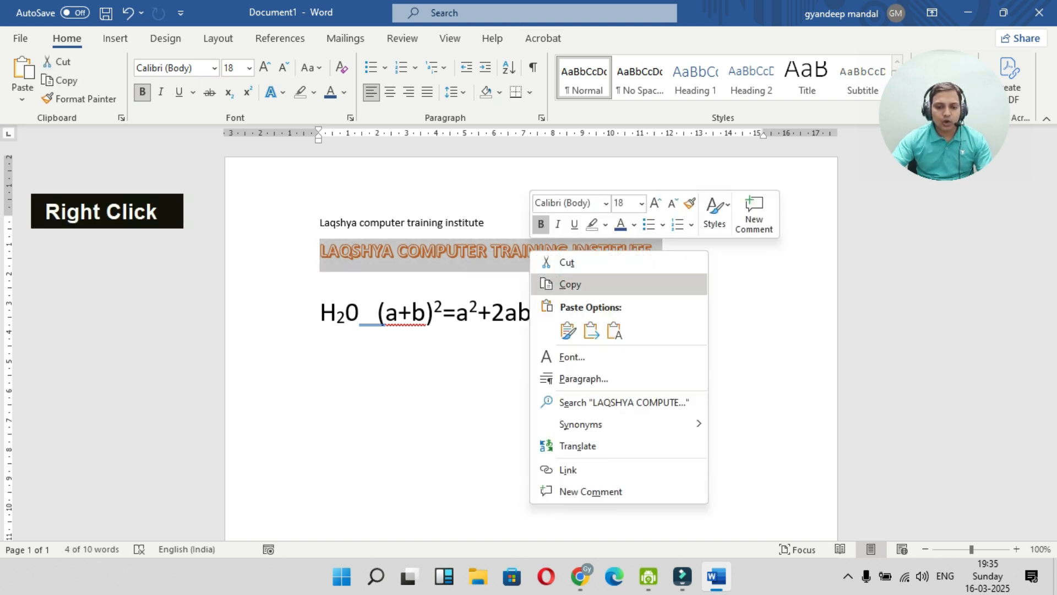
pyautogui.click(567, 281)
pyautogui.click(331, 279)
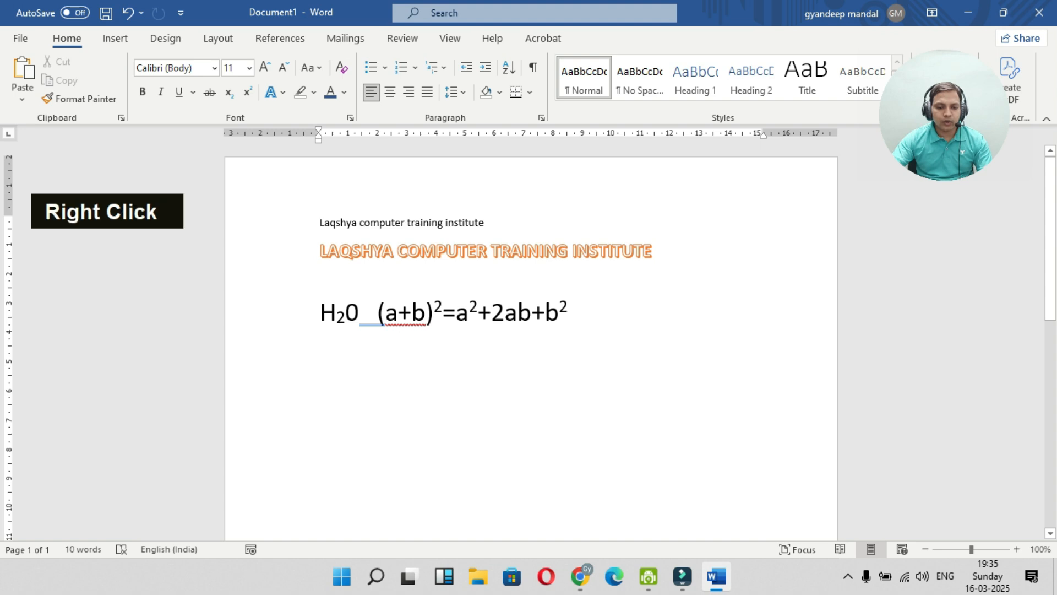
pyautogui.rightClick(331, 278)
pyautogui.click(370, 359)
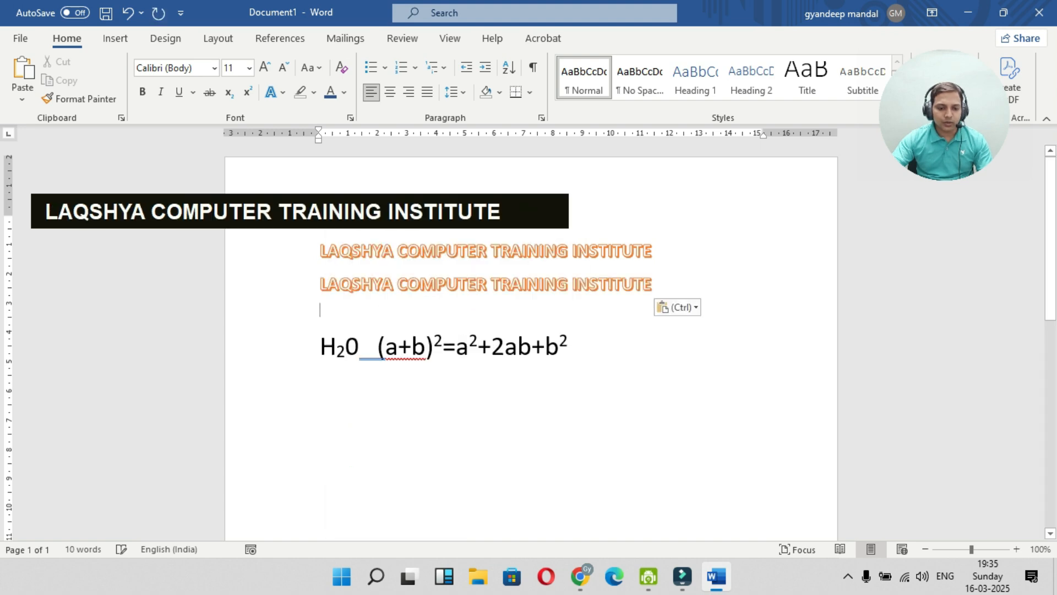
# Copy the second orange institute line and paste it into the empty paragraph above the formula line
pyautogui.click(336, 345)
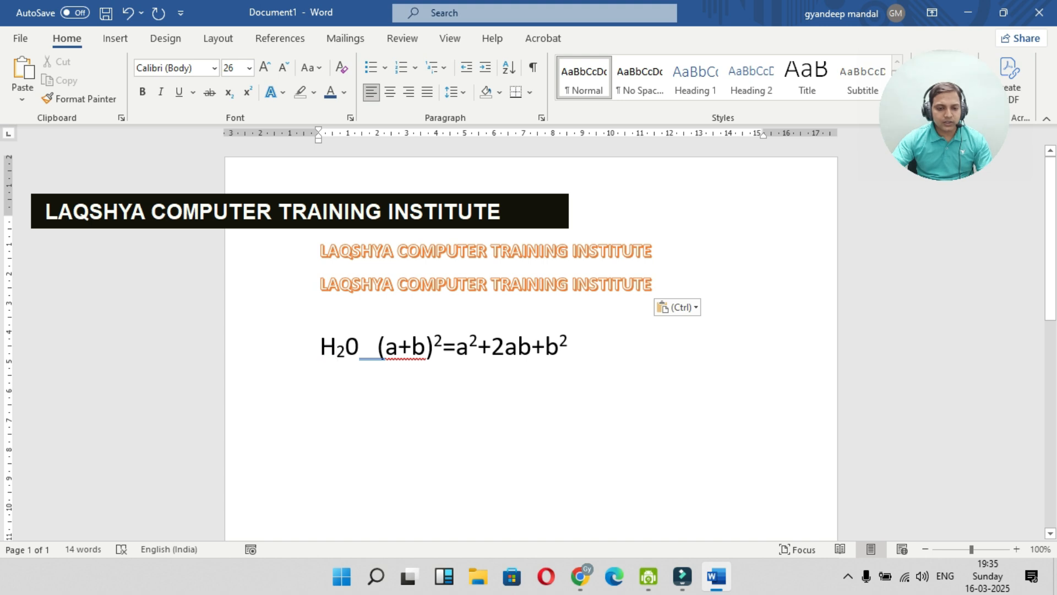
pyautogui.click(320, 313)
pyautogui.moveTo(320, 286); pyautogui.dragTo(661, 289)
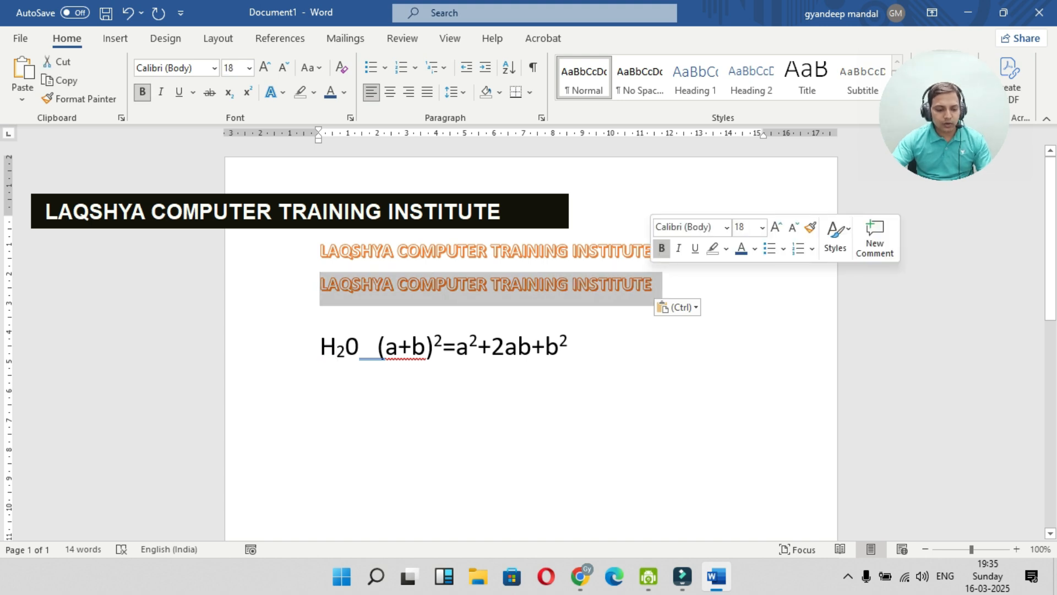
pyautogui.hotkey('ctrl', 'c')
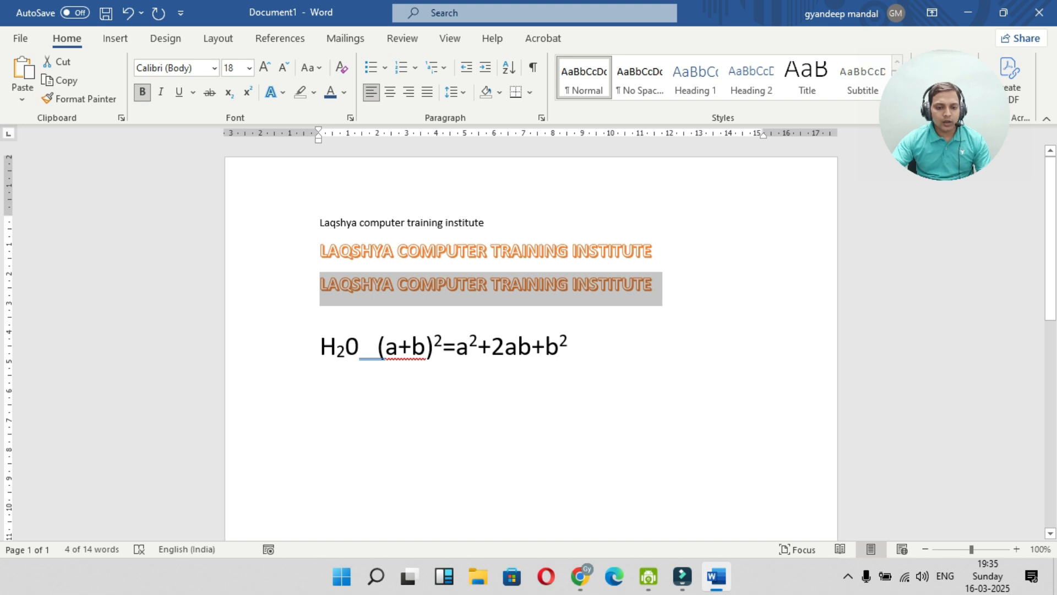
pyautogui.click(320, 313)
pyautogui.hotkey('ctrl', 'v')
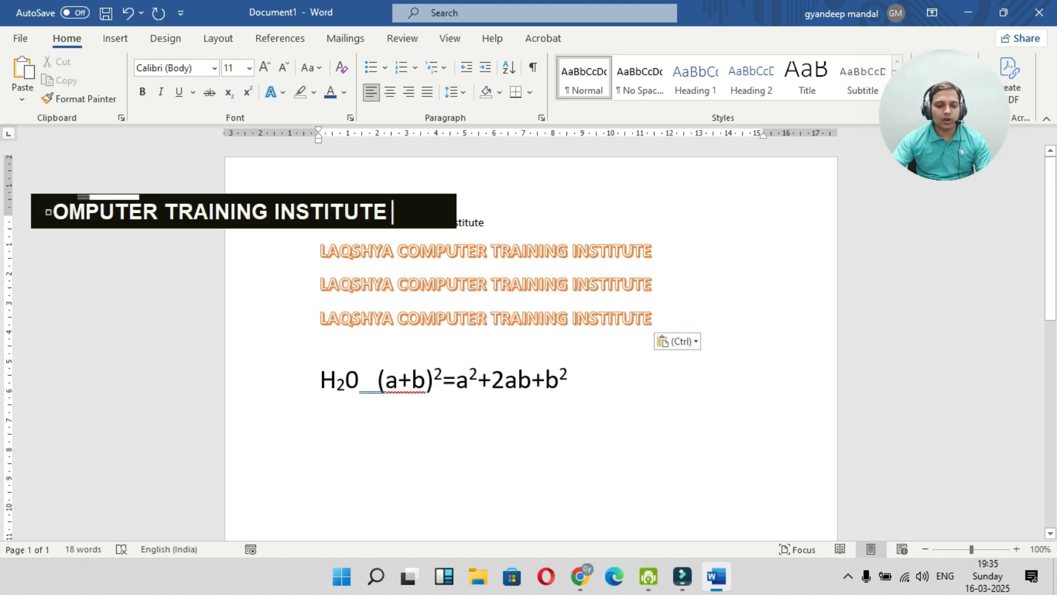
# Copy the middle orange institute line and paste it below the formula line, leaving one empty paragraph in between
pyautogui.press('Up')
pyautogui.hotkey('shift', 'End')
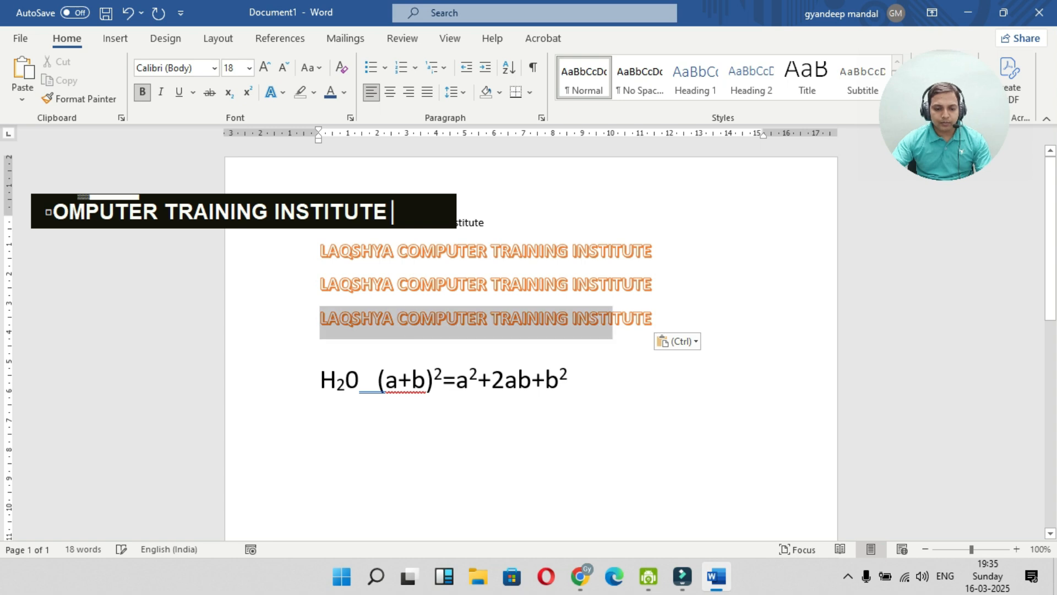
pyautogui.moveTo(321, 286); pyautogui.dragTo(671, 289)
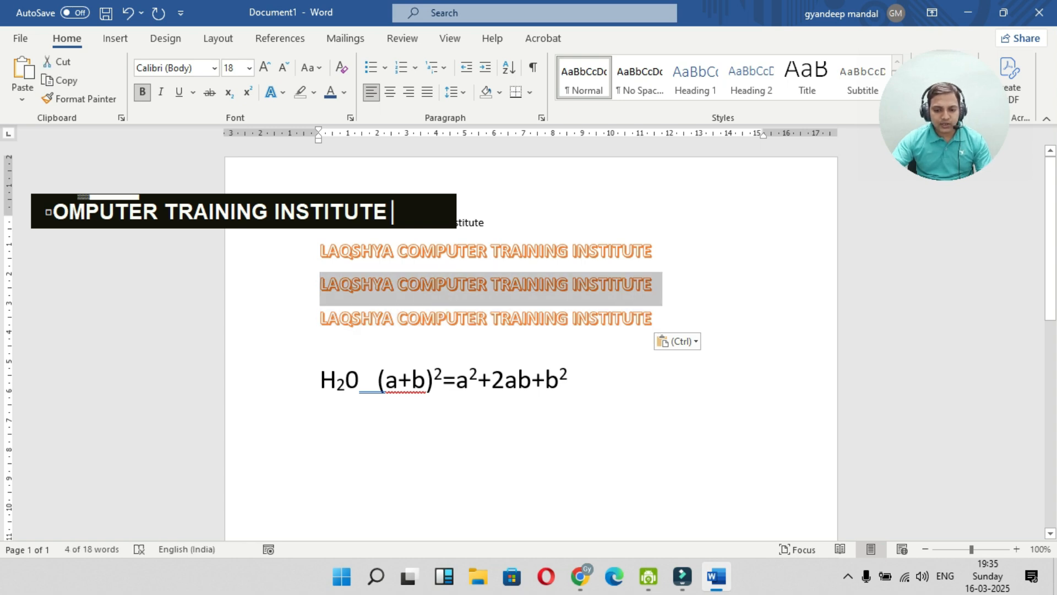
pyautogui.hotkey('ctrl', 'c')
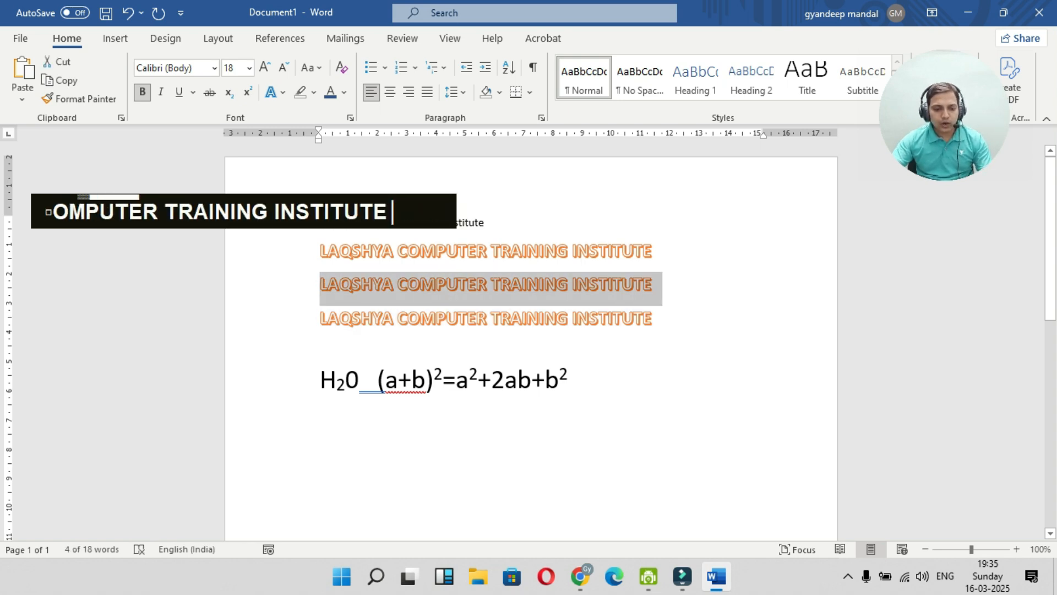
pyautogui.click(337, 318)
pyautogui.click(337, 346)
pyautogui.press('Down')
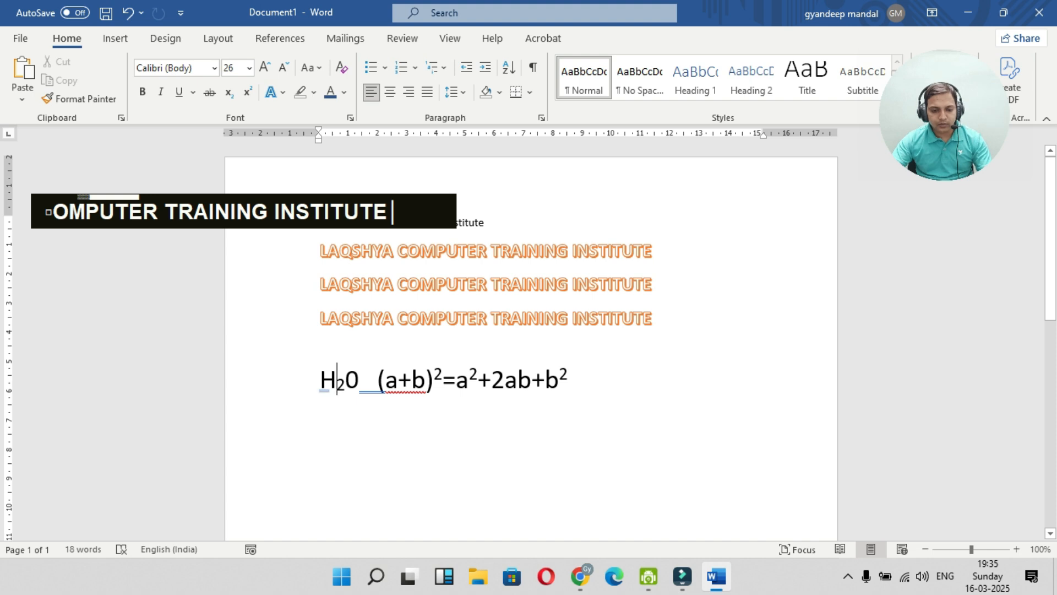
pyautogui.press('End')
pyautogui.press('Return')
pyautogui.press('Return')
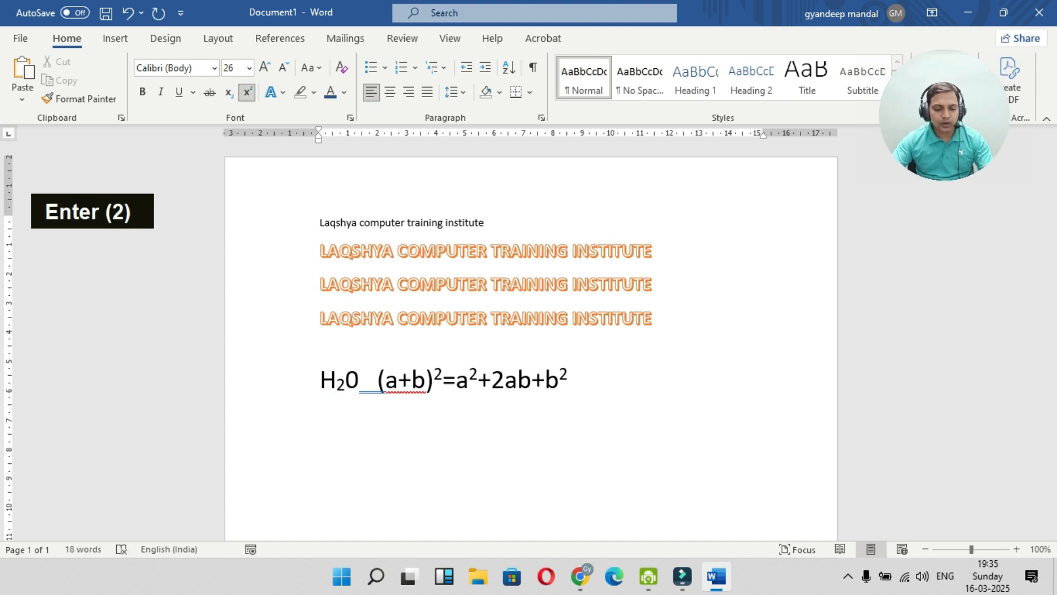
pyautogui.press('ctrl')
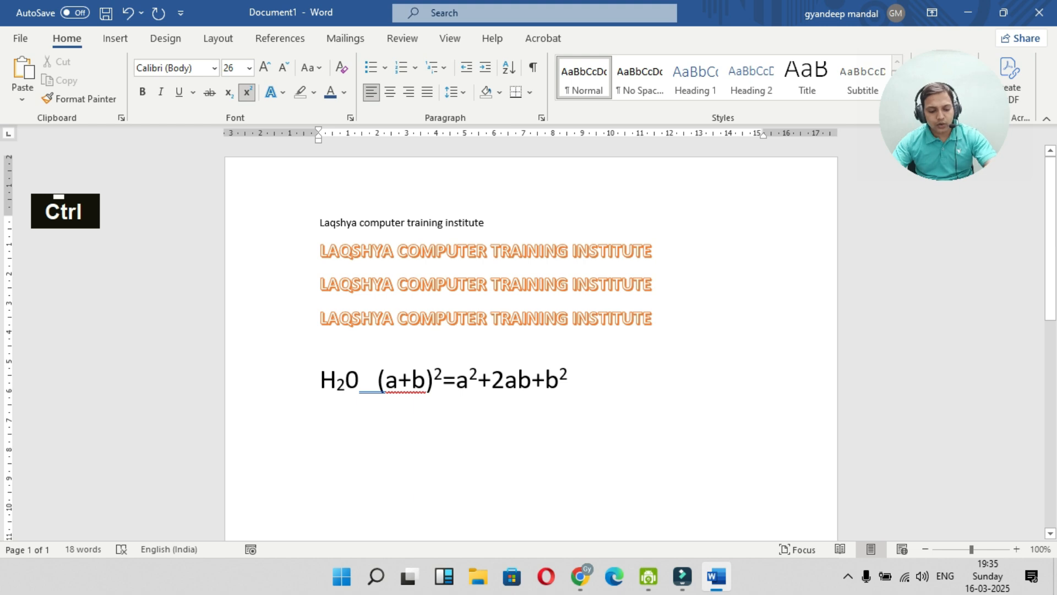
pyautogui.hotkey('ctrl', 'v')
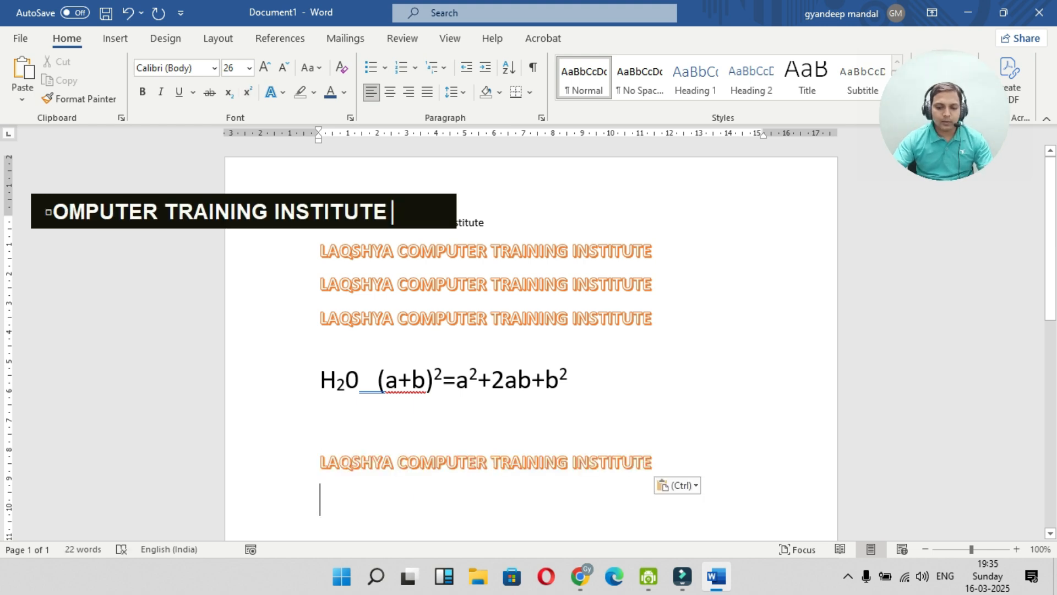
# Select the whole orange line below the formula and place the cursor at its end
pyautogui.press('Left')
pyautogui.hotkey('shift', 'Left')
pyautogui.hotkey('shift', 'Left')
pyautogui.hotkey('shift', 'Left')
pyautogui.hotkey('shift', 'Left')
pyautogui.hotkey('shift', 'Left')
pyautogui.hotkey('shift', 'Left')
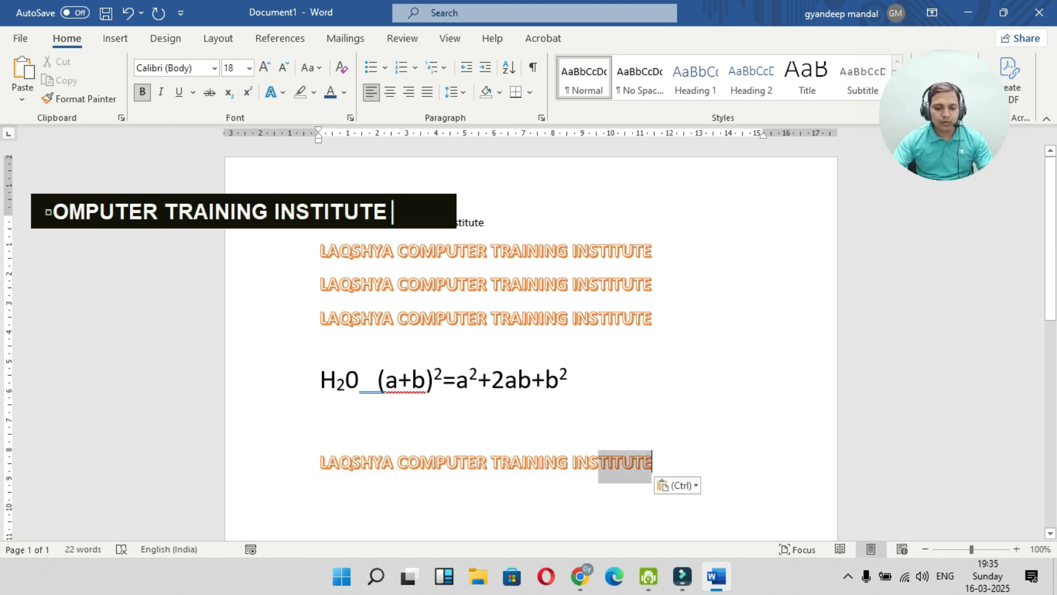
pyautogui.moveTo(599, 466); pyautogui.dragTo(324, 466)
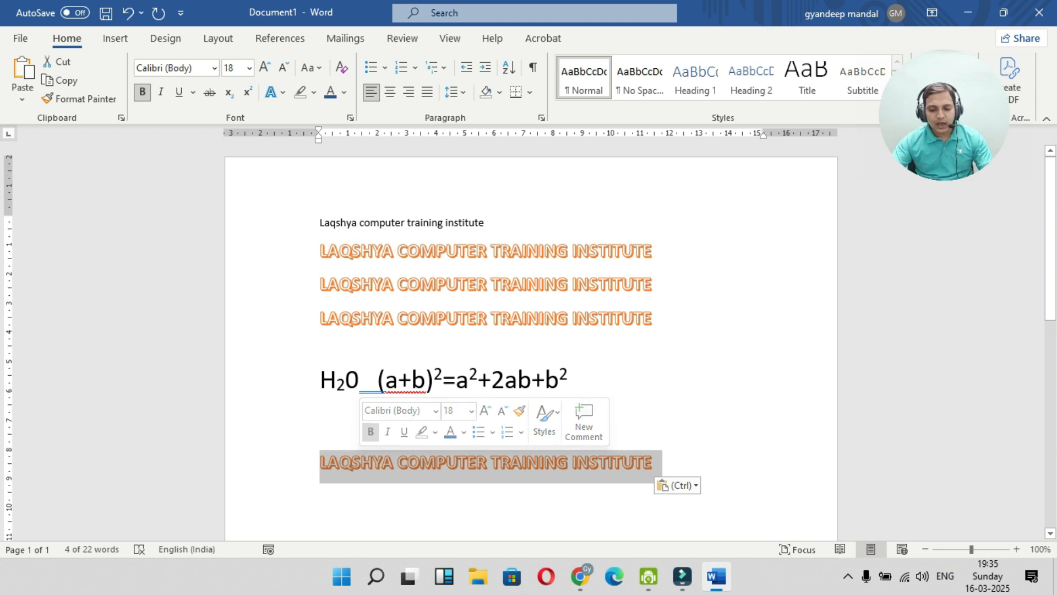
pyautogui.click(653, 462)
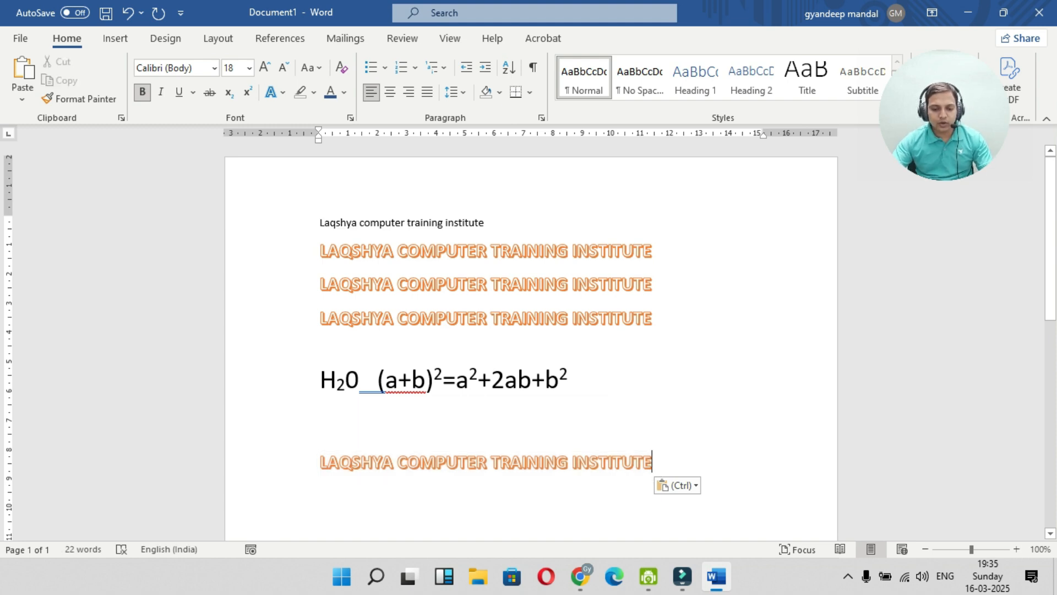
# Delete the orange institute line below the formula, along with the formula line and the empty paragraphs around it
pyautogui.press('BackSpace')
pyautogui.press('BackSpace')
pyautogui.press('BackSpace')
pyautogui.press('BackSpace')
pyautogui.press('BackSpace')
pyautogui.press('BackSpace')
pyautogui.press('BackSpace')
pyautogui.press('BackSpace')
pyautogui.press('BackSpace')
pyautogui.press('BackSpace')
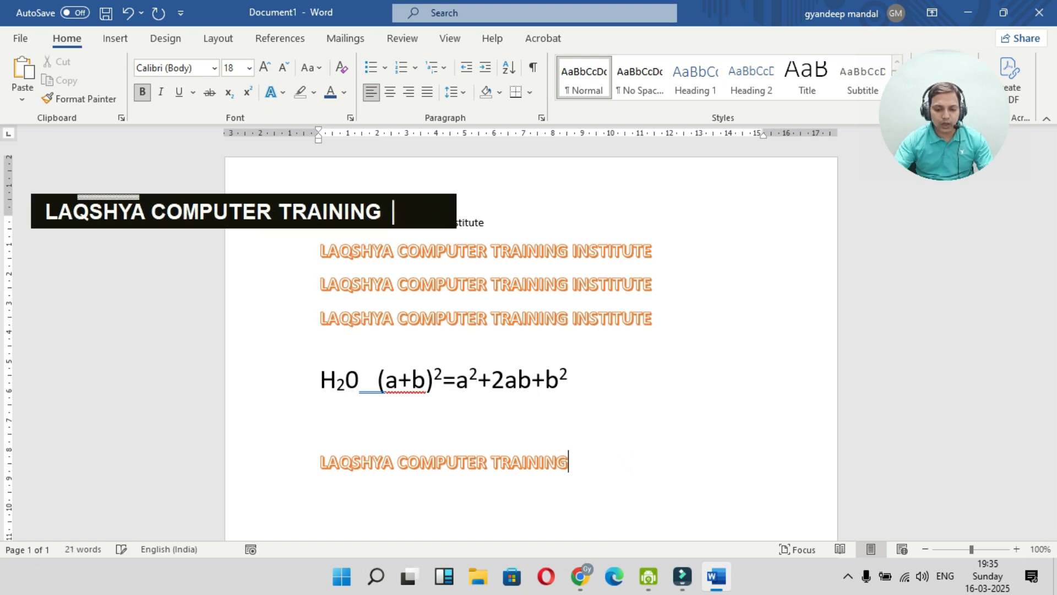
pyautogui.press('BackSpace')
pyautogui.press('BackSpace')
pyautogui.press('BackSpace')
pyautogui.press('BackSpace')
pyautogui.press('BackSpace')
pyautogui.press('BackSpace')
pyautogui.press('BackSpace')
pyautogui.press('BackSpace')
pyautogui.press('BackSpace')
pyautogui.press('BackSpace')
pyautogui.press('BackSpace')
pyautogui.press('BackSpace')
pyautogui.press('BackSpace')
pyautogui.press('BackSpace')
pyautogui.press('BackSpace')
pyautogui.press('BackSpace')
pyautogui.press('BackSpace')
pyautogui.press('BackSpace')
pyautogui.press('BackSpace')
pyautogui.press('BackSpace')
pyautogui.press('BackSpace')
pyautogui.press('BackSpace')
pyautogui.press('BackSpace')
pyautogui.press('BackSpace')
pyautogui.press('BackSpace')
pyautogui.press('BackSpace')
pyautogui.press('BackSpace')
pyautogui.press('BackSpace')
pyautogui.press('BackSpace')
pyautogui.press('BackSpace')
pyautogui.press('BackSpace')
pyautogui.press('BackSpace')
pyautogui.press('BackSpace')
pyautogui.press('BackSpace')
pyautogui.press('BackSpace')
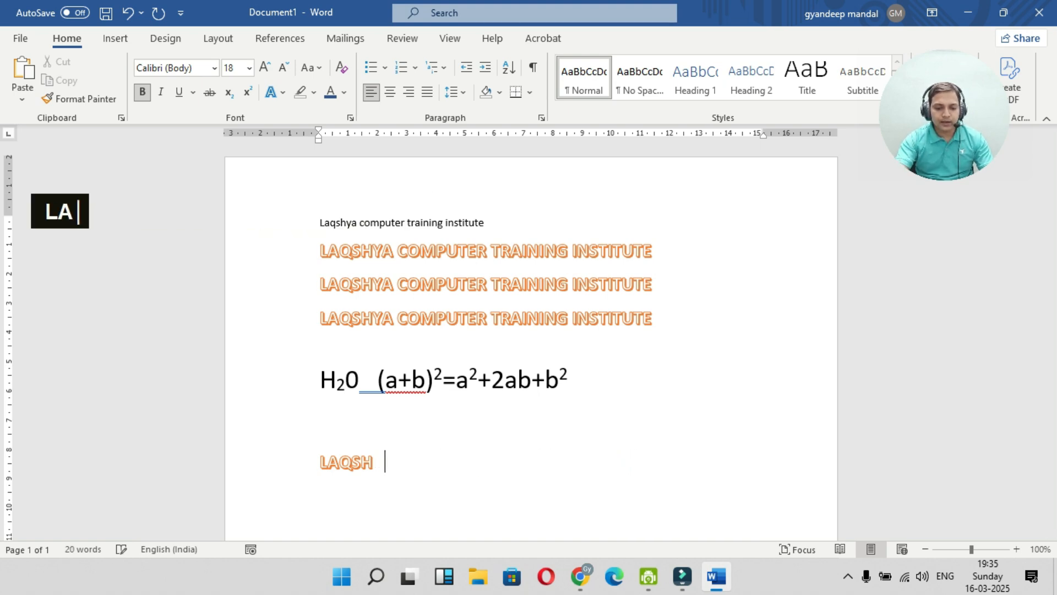
pyautogui.press('BackSpace')
pyautogui.press('BackSpace')
pyautogui.press('BackSpace')
pyautogui.press('BackSpace')
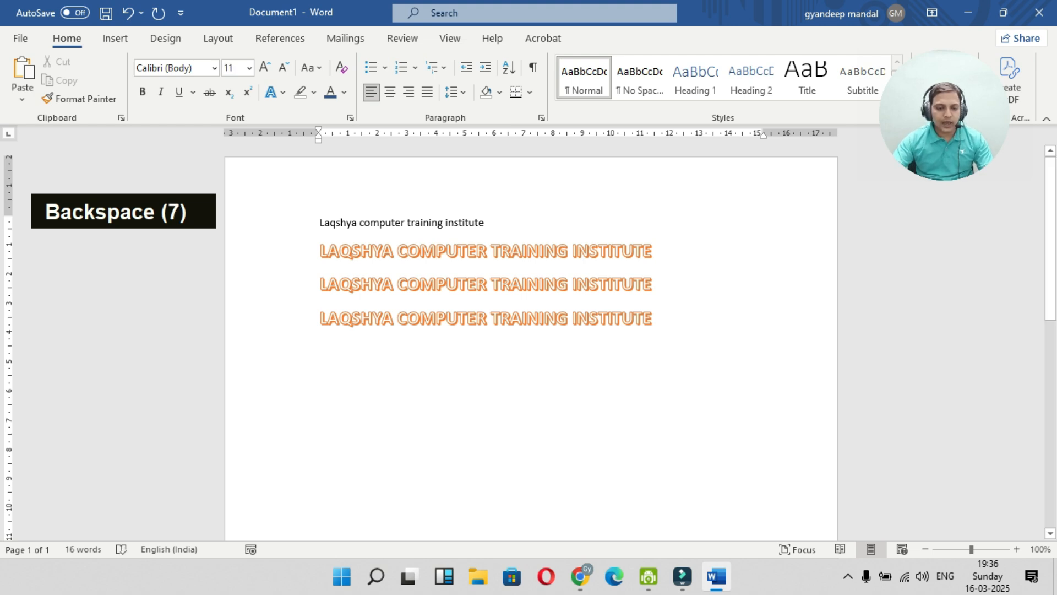
# Select the second and third orange institute lines together and delete them
pyautogui.moveTo(320, 223); pyautogui.dragTo(669, 297)
pyautogui.moveTo(660, 352); pyautogui.dragTo(320, 285)
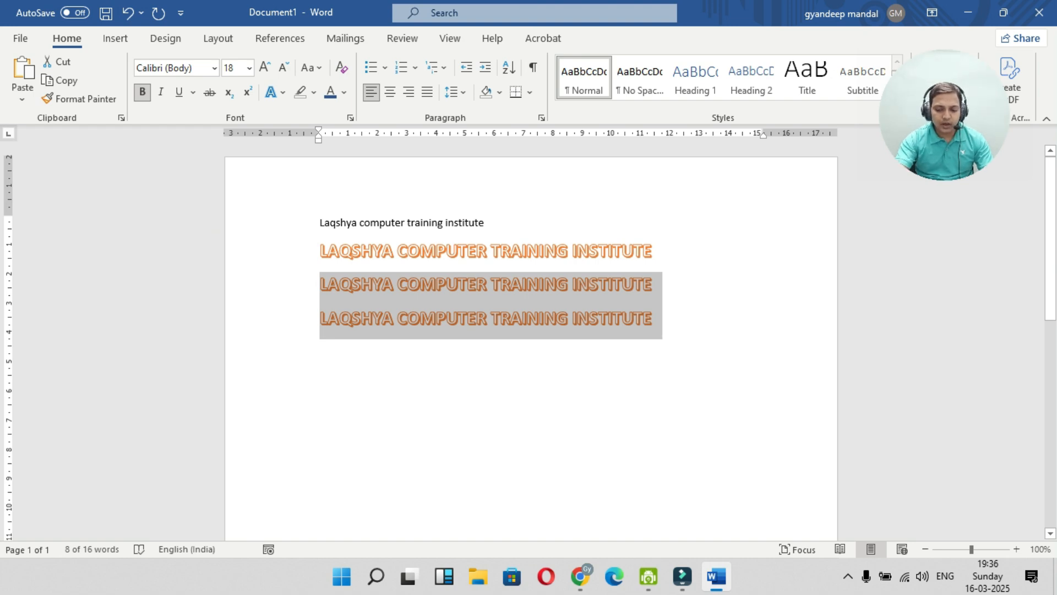
pyautogui.press('BackSpace')
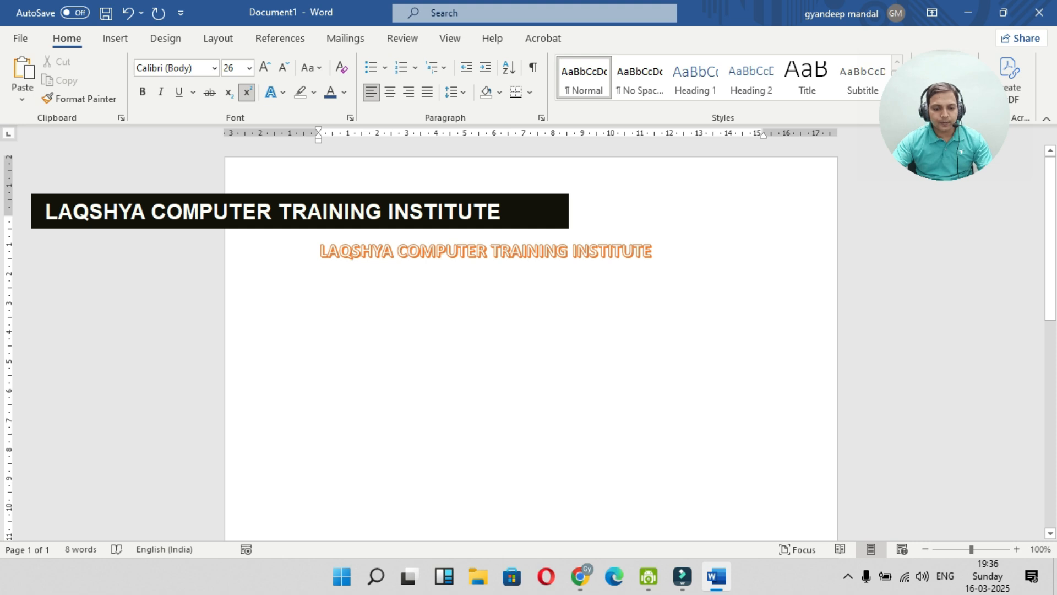
# Delete the plain black institute line and its paragraph above the orange uppercase line
pyautogui.click(381, 251)
pyautogui.moveTo(320, 250); pyautogui.dragTo(660, 253)
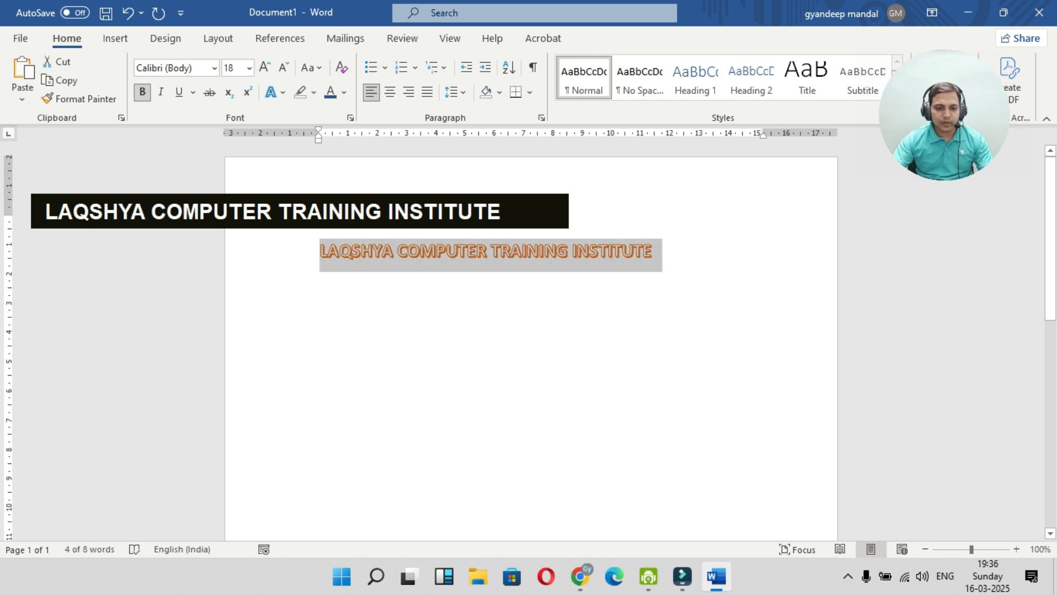
pyautogui.click(320, 332)
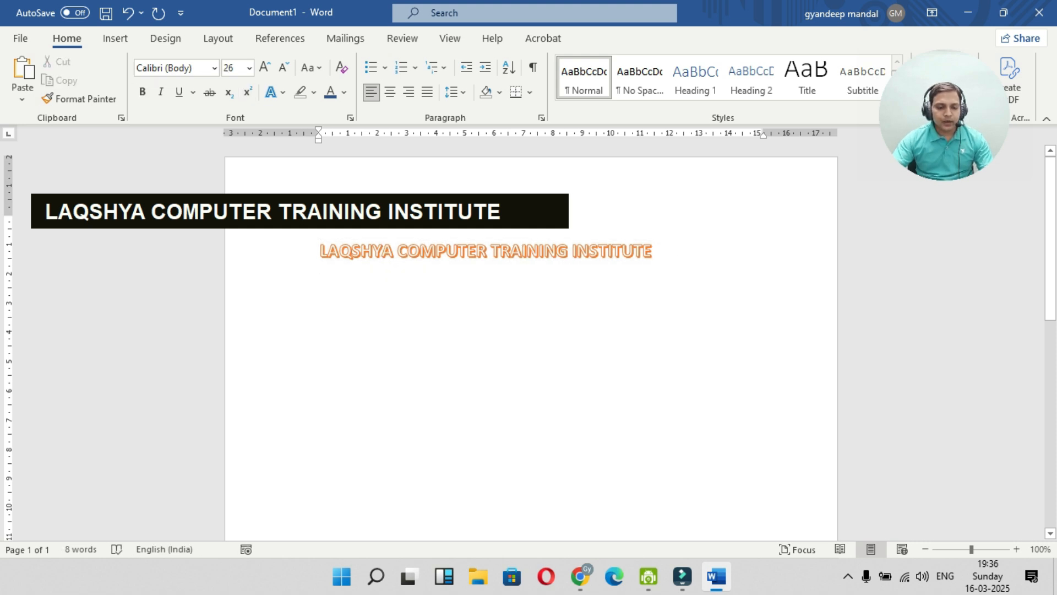
pyautogui.click(320, 222)
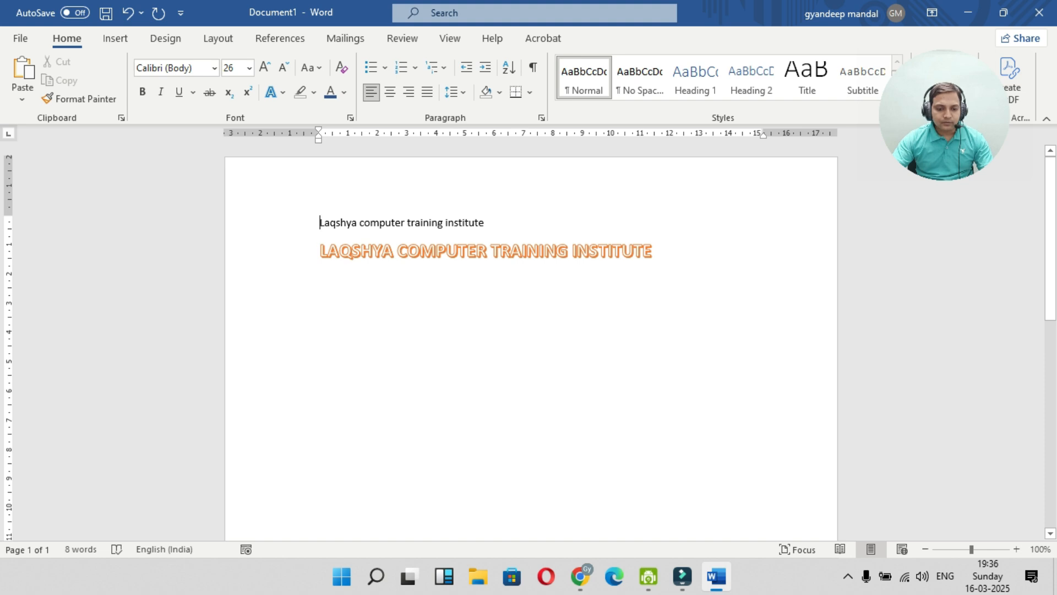
pyautogui.moveTo(320, 222); pyautogui.dragTo(486, 223)
pyautogui.press('Delete')
pyautogui.press('Delete')
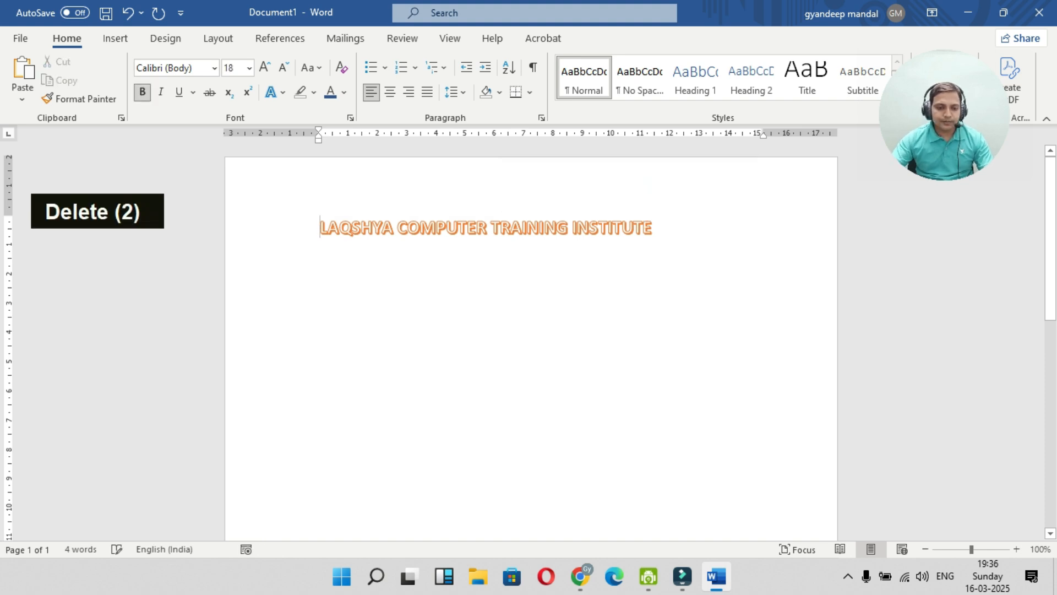
# Try centre, right and left alignment on the orange institute line and finish with it centred
pyautogui.click(320, 309)
pyautogui.moveTo(321, 227); pyautogui.dragTo(660, 230)
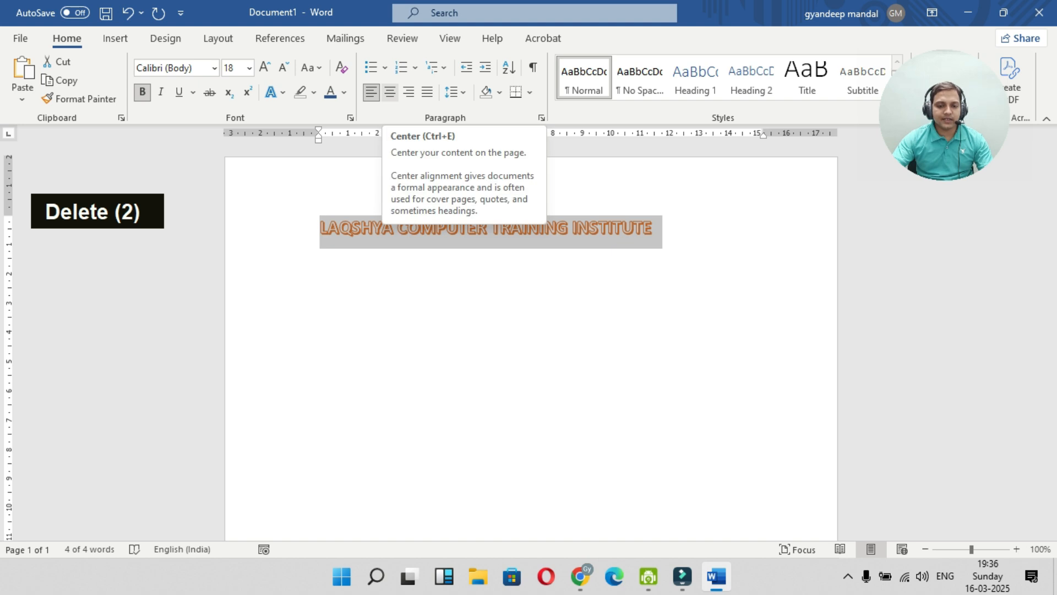
pyautogui.click(390, 92)
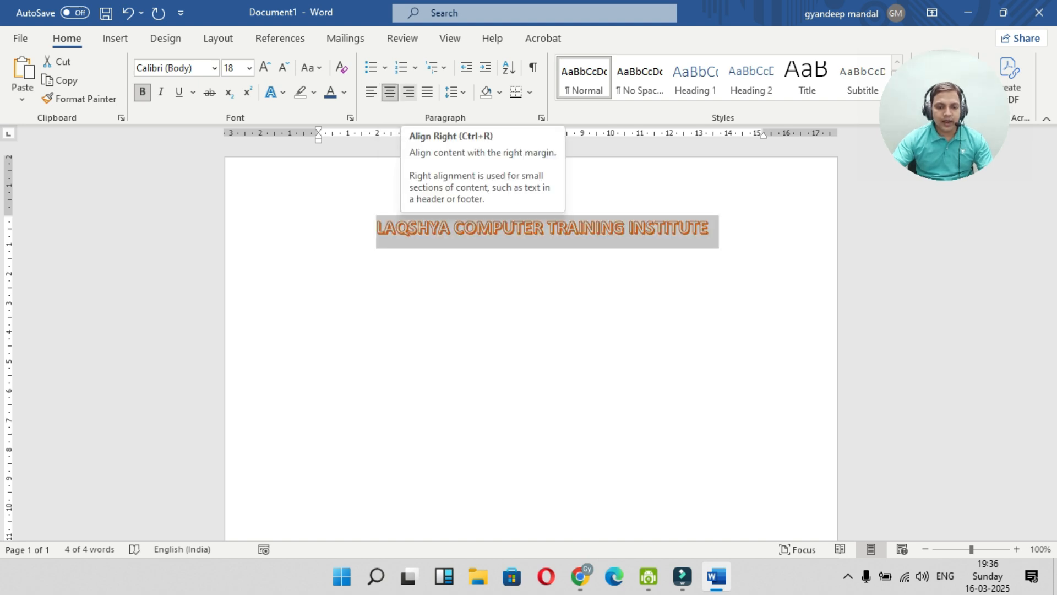
pyautogui.click(409, 91)
pyautogui.click(371, 91)
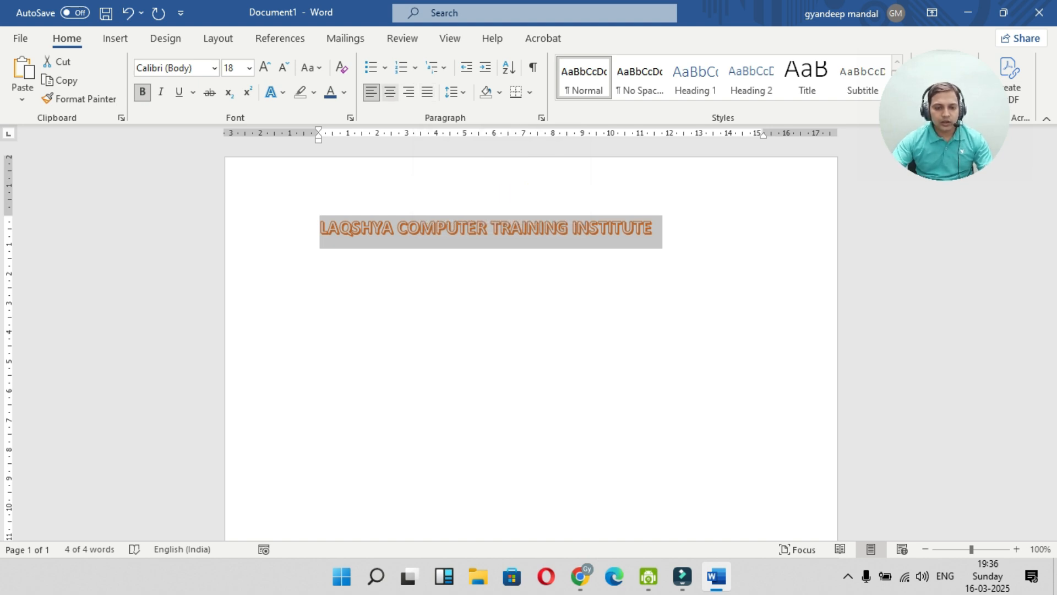
pyautogui.click(390, 92)
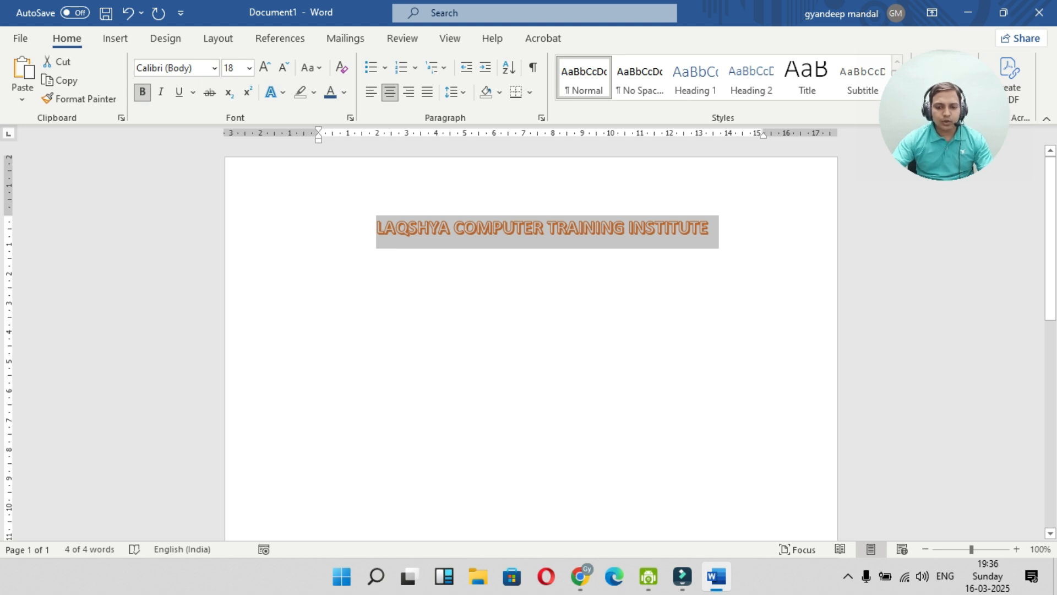
# Bring up the Save As locations for the document
pyautogui.click(21, 38)
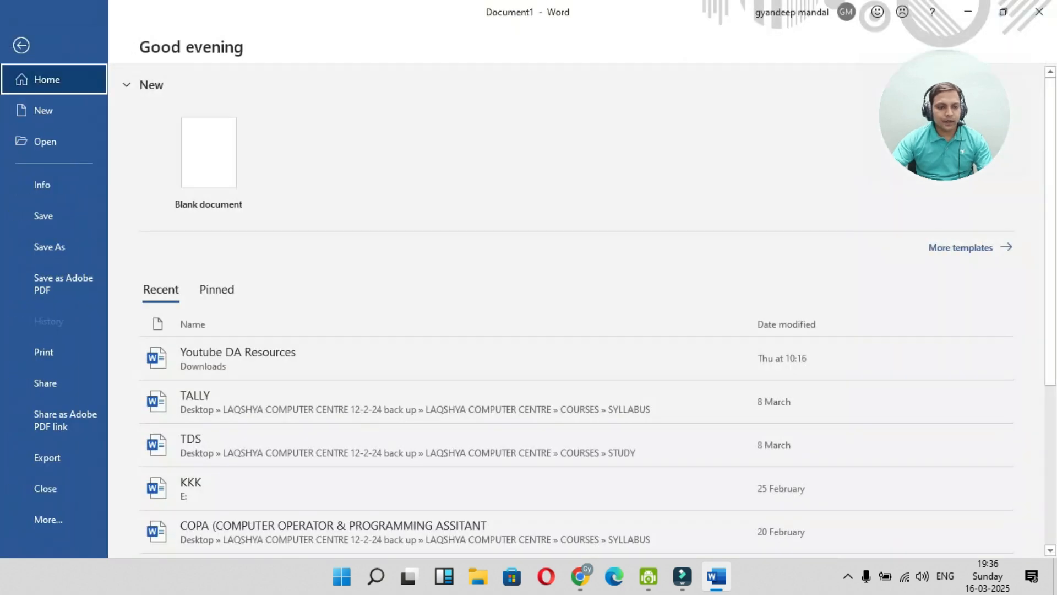
pyautogui.click(49, 246)
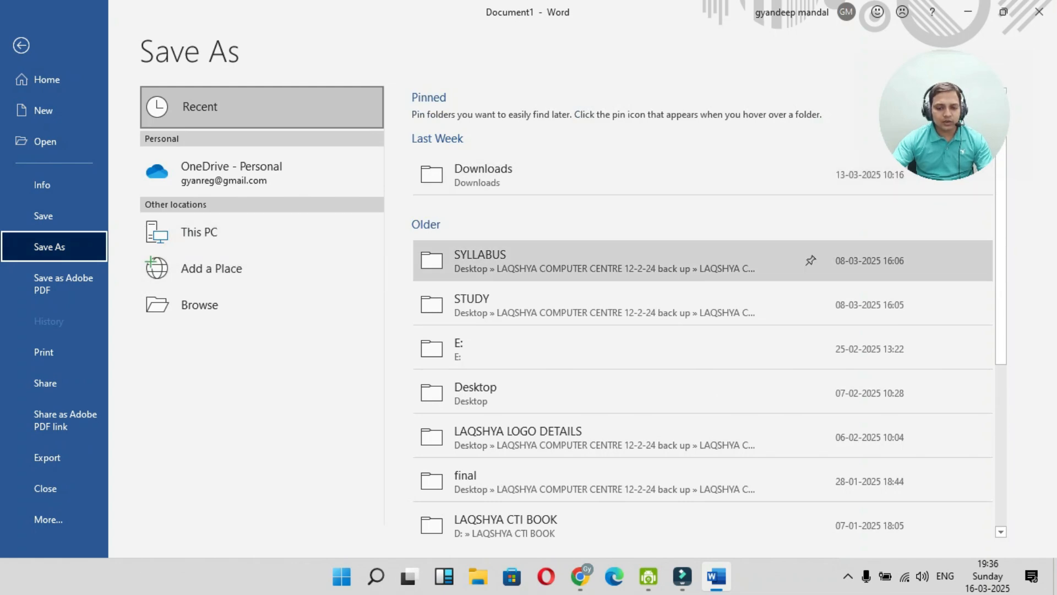
pyautogui.click(605, 392)
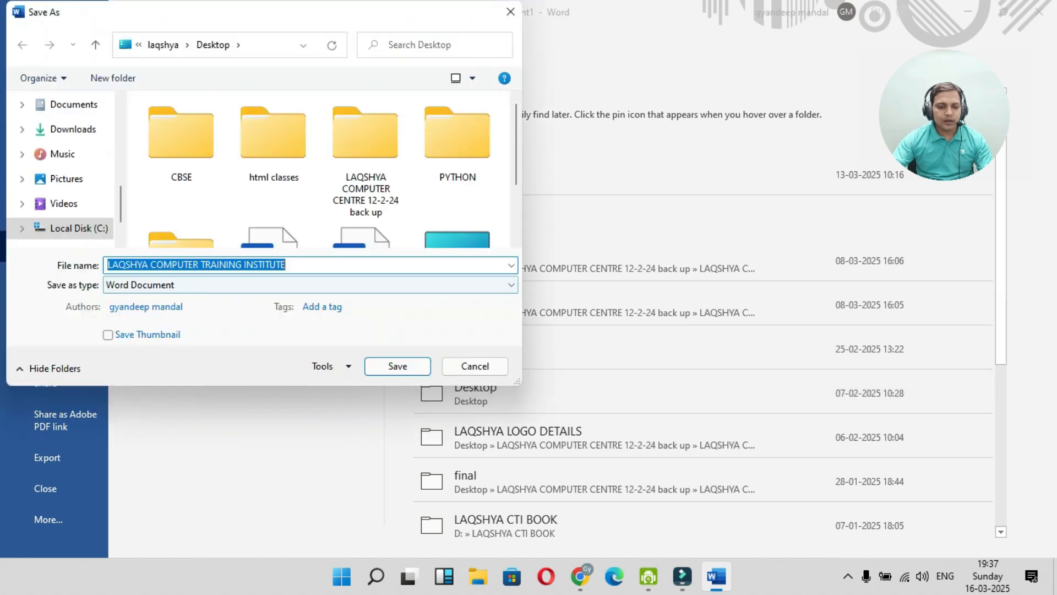
pyautogui.moveTo(295, 266); pyautogui.dragTo(106, 265)
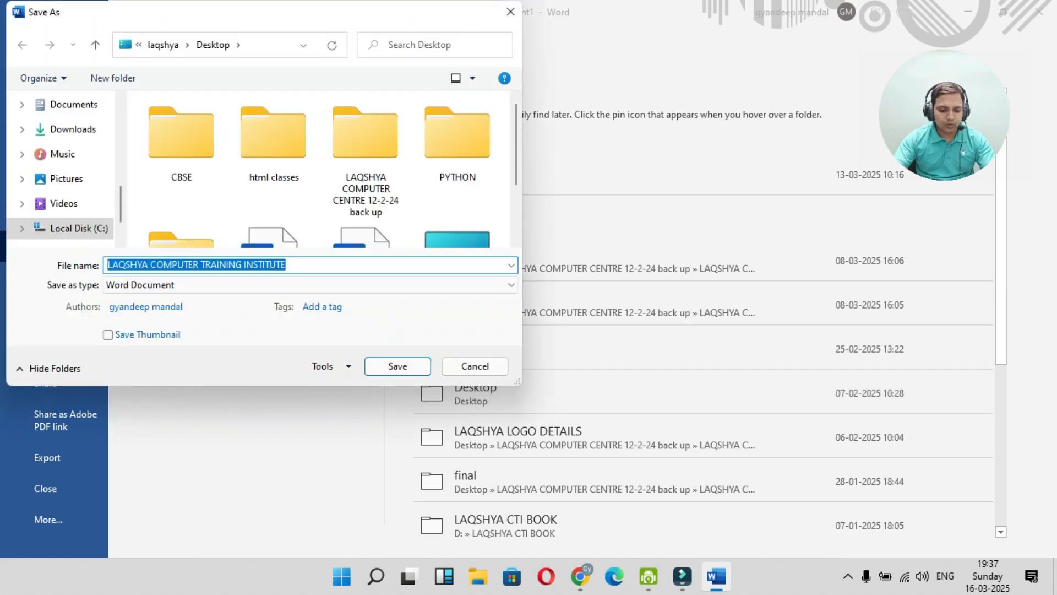
pyautogui.write('class')
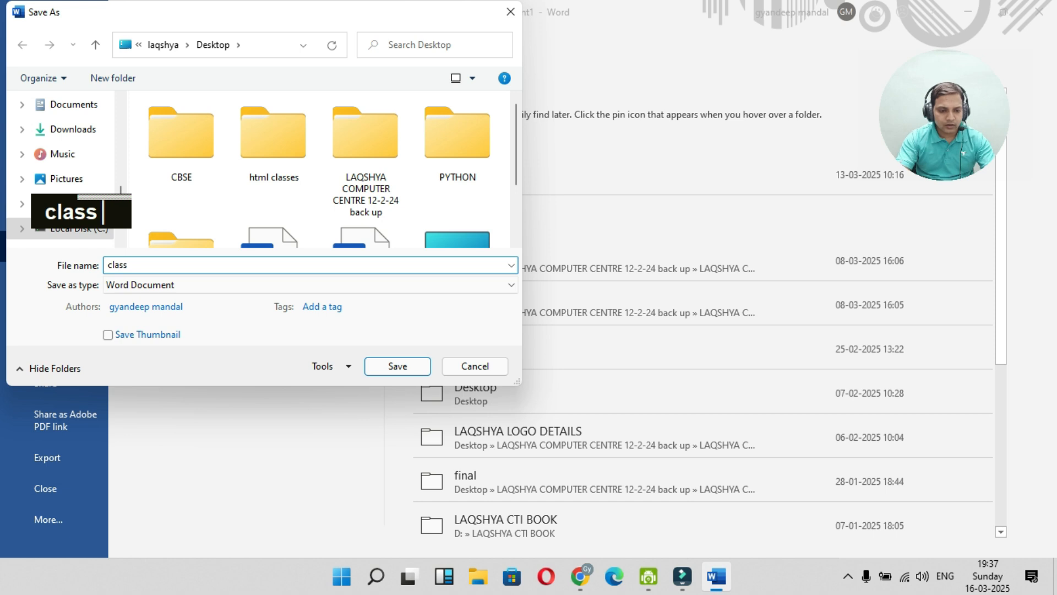
pyautogui.press('BackSpace')
pyautogui.press('BackSpace')
pyautogui.press('BackSpace')
pyautogui.press('BackSpace')
pyautogui.press('BackSpace')
pyautogui.write('c')
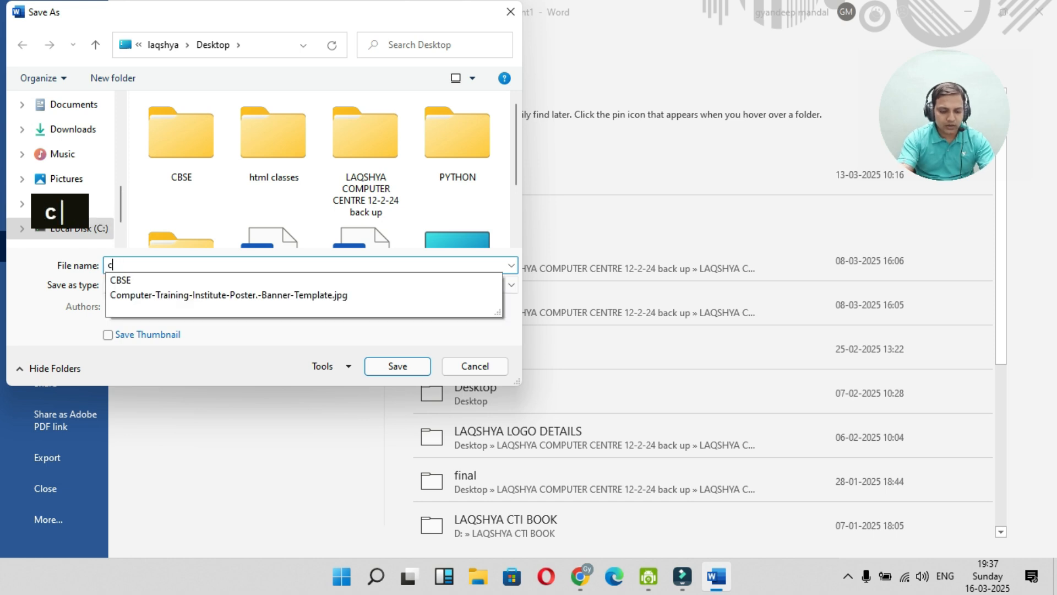
pyautogui.write('hapter -1')
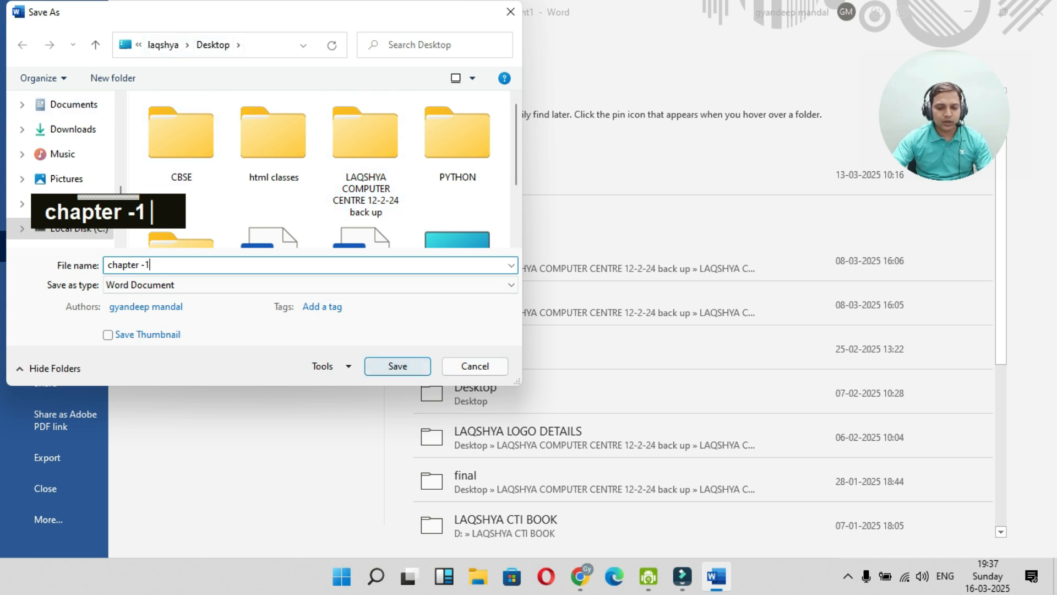
pyautogui.click(475, 366)
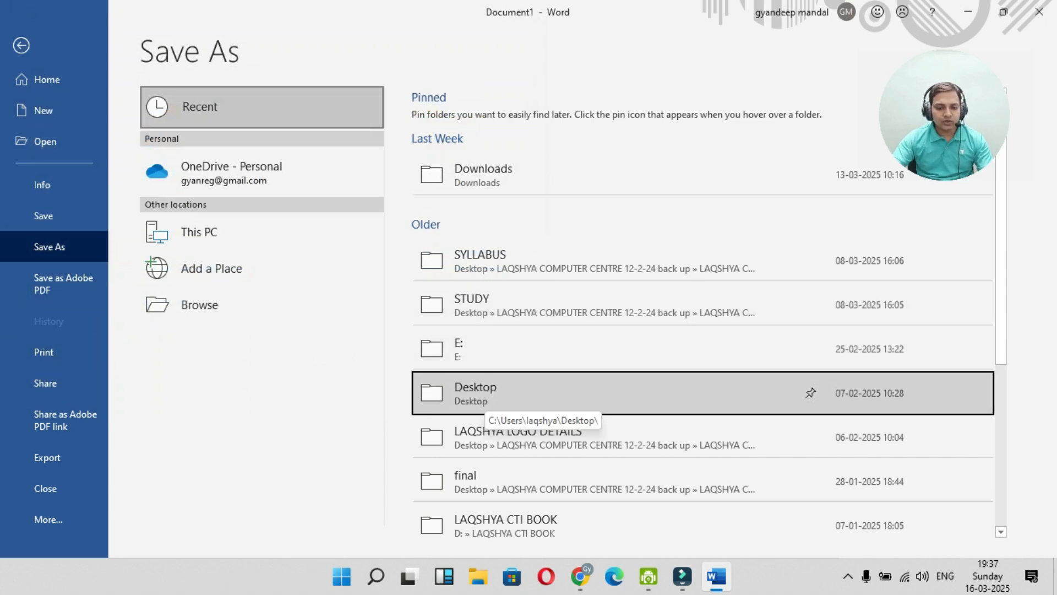
# Save the document in the Desktop folder as a Word document named chapter-1
pyautogui.doubleClick(495, 392)
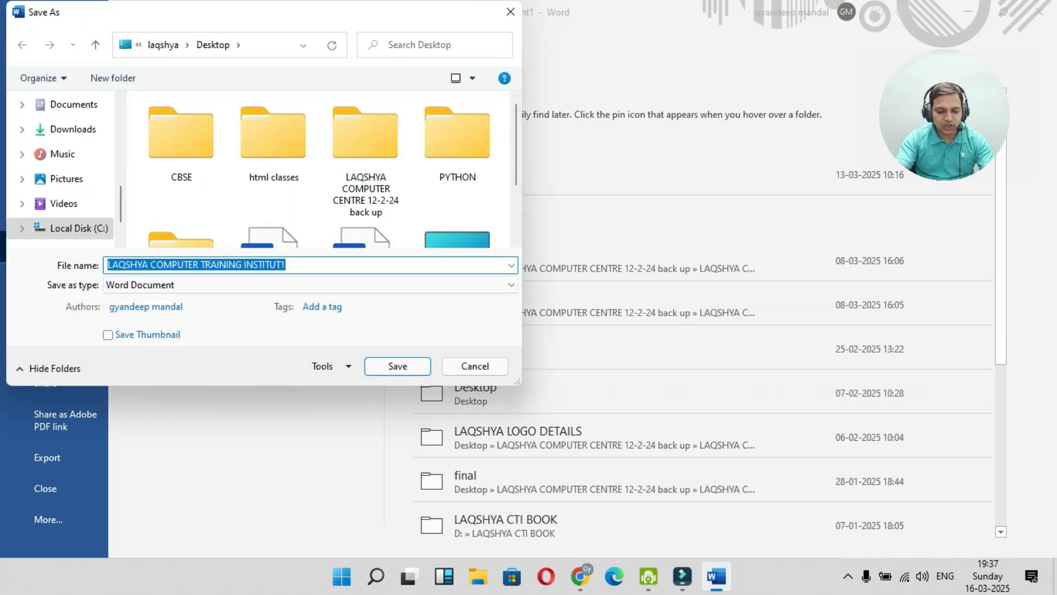
pyautogui.write('chapter')
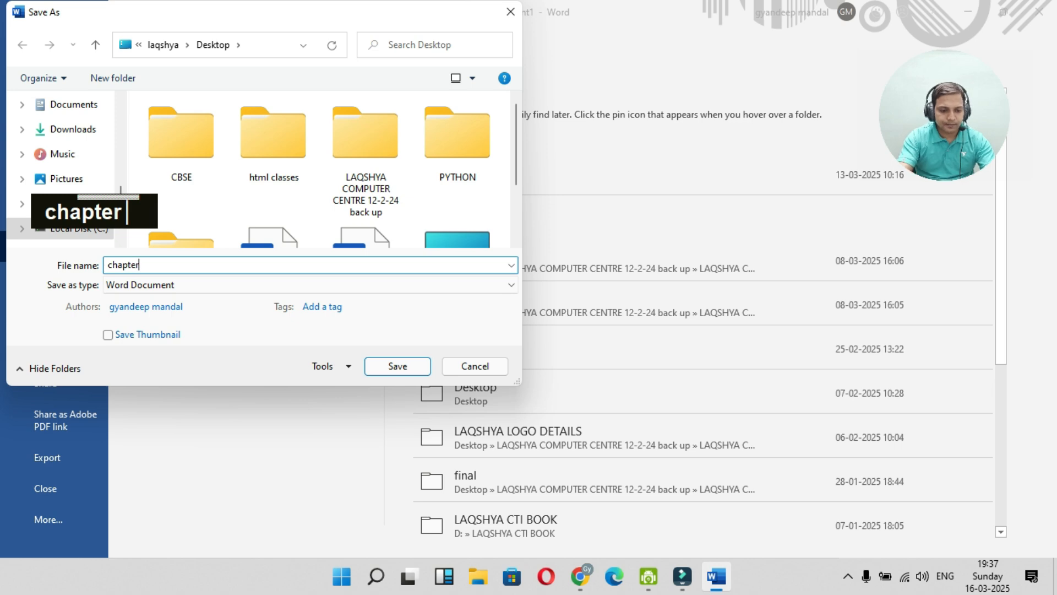
pyautogui.write('-1')
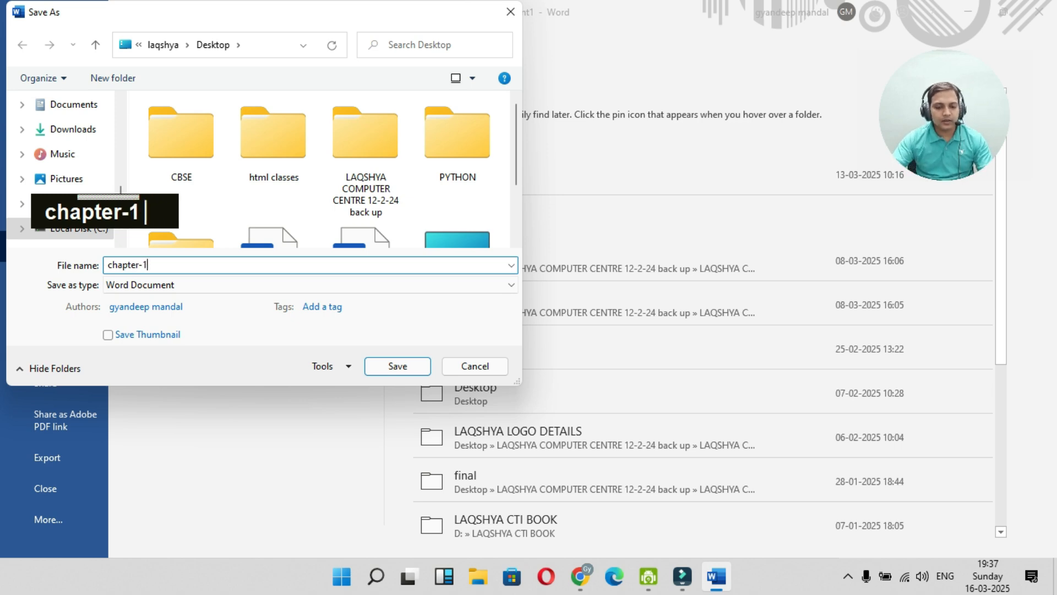
pyautogui.press('Return')
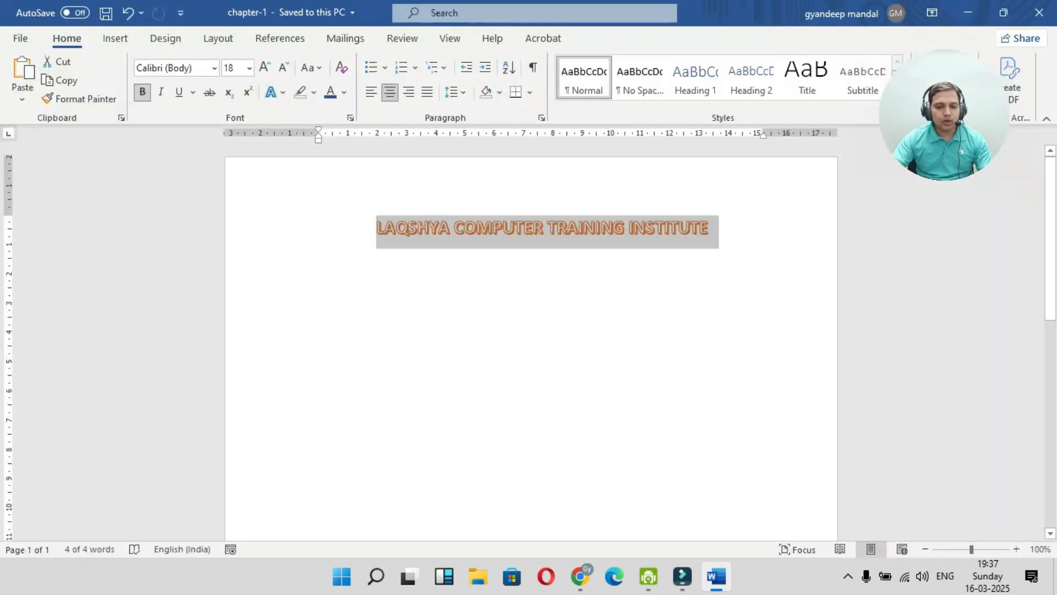
# Close the document and reopen the chapter-1 file from the desktop
pyautogui.click(1039, 12)
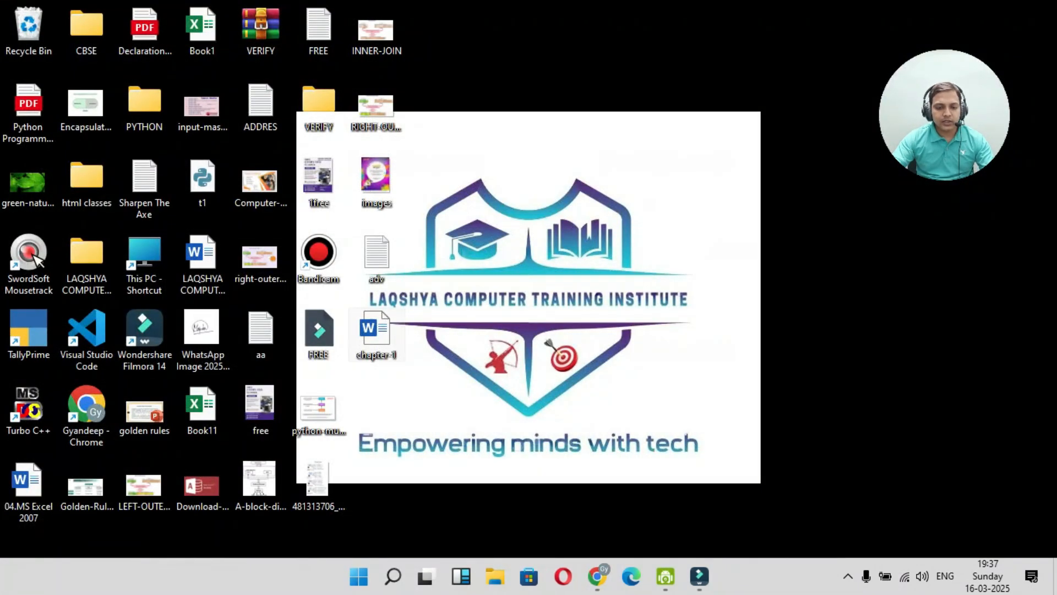
pyautogui.doubleClick(376, 331)
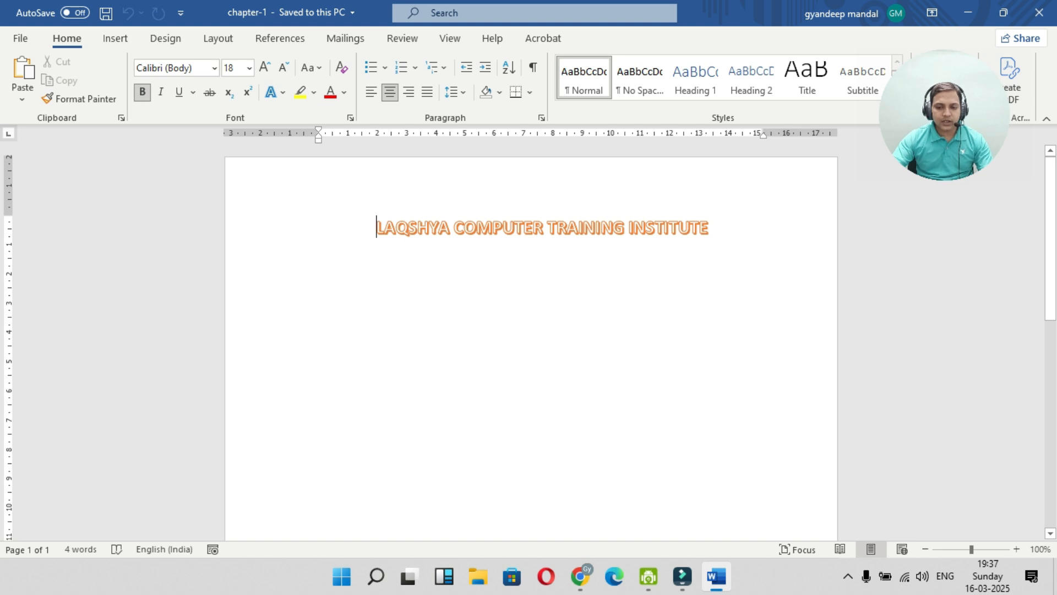
# Leave one empty paragraph below the institute heading and write bongaigaon on the following line, replacing the trial characters jdkjkf
pyautogui.press('End')
pyautogui.press('Return')
pyautogui.press('Return')
pyautogui.write('jdkjkf')
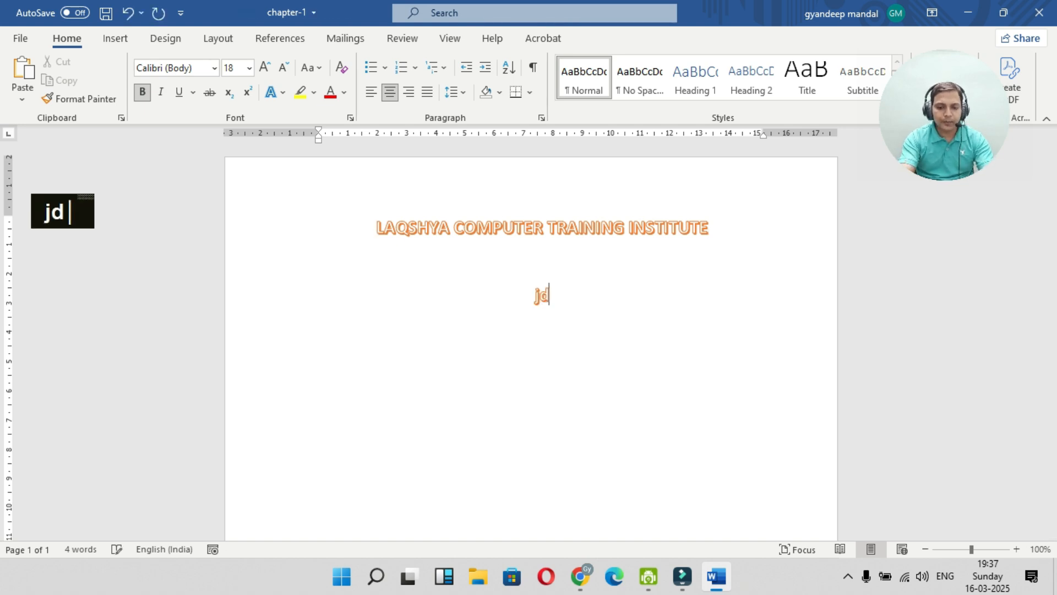
pyautogui.press('BackSpace')
pyautogui.press('BackSpace')
pyautogui.press('BackSpace')
pyautogui.press('BackSpace')
pyautogui.press('BackSpace')
pyautogui.press('BackSpace')
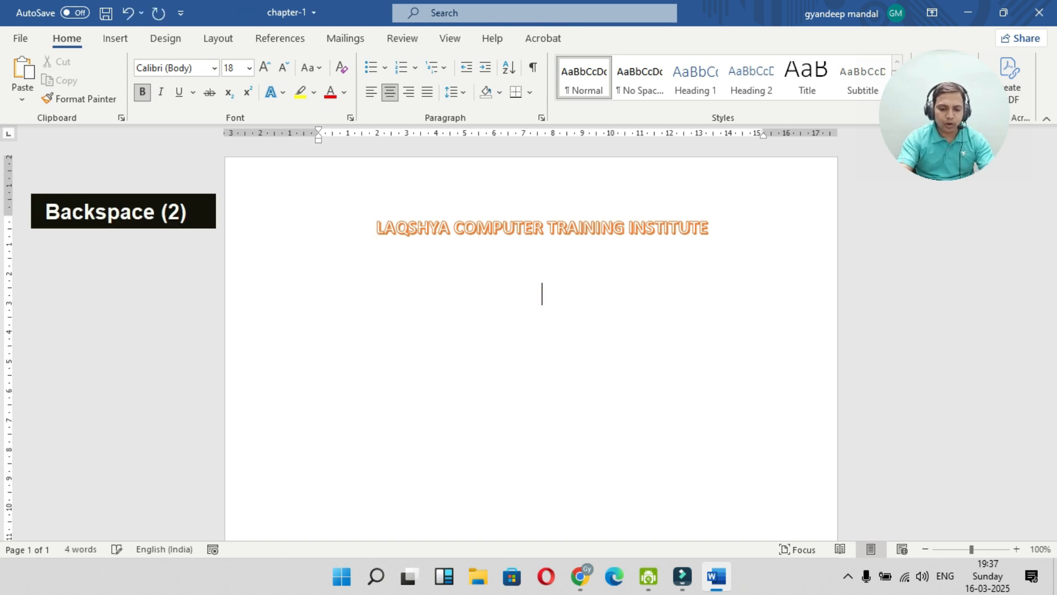
pyautogui.write('bongaigaon')
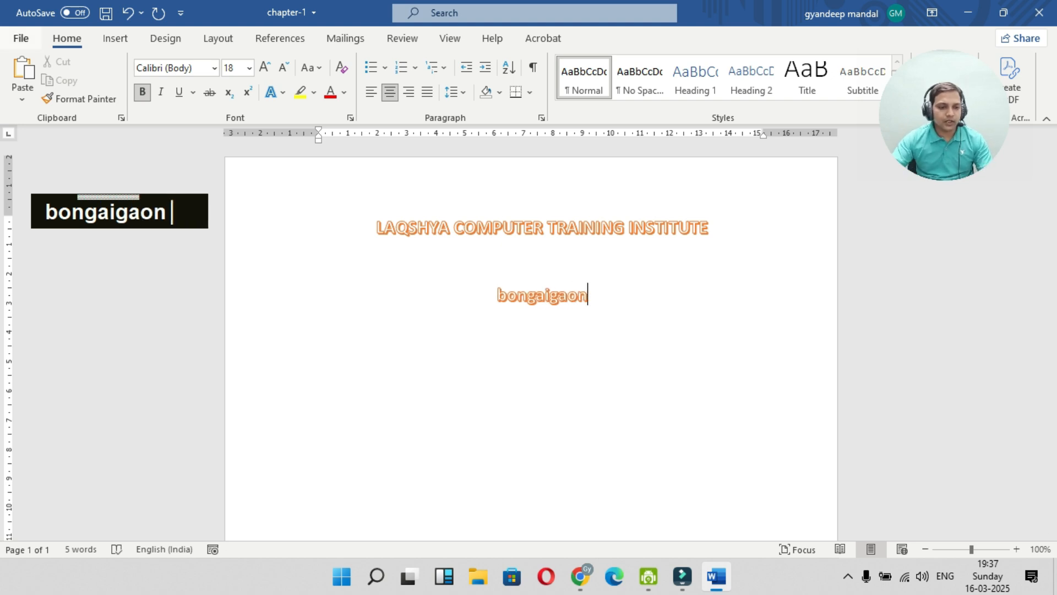
# Save the changes to the chapter-1 document and close it
pyautogui.click(20, 38)
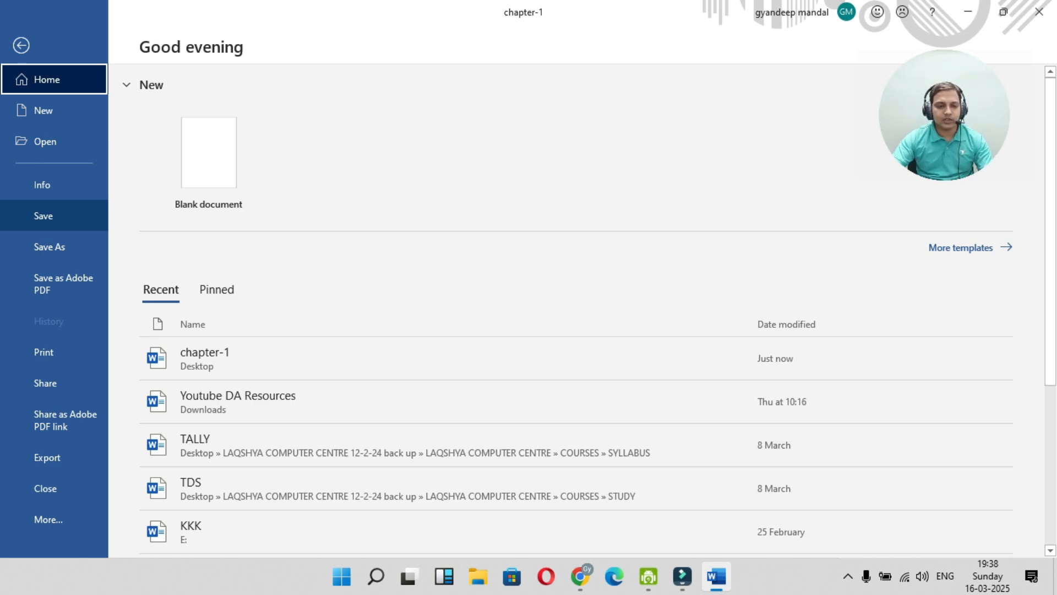
pyautogui.click(43, 215)
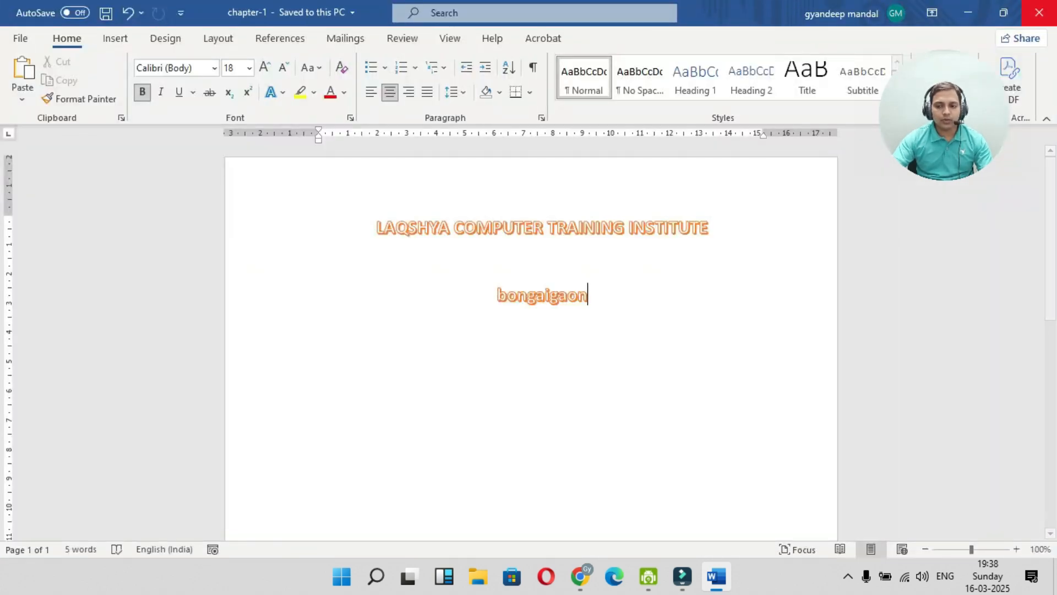
pyautogui.click(1039, 13)
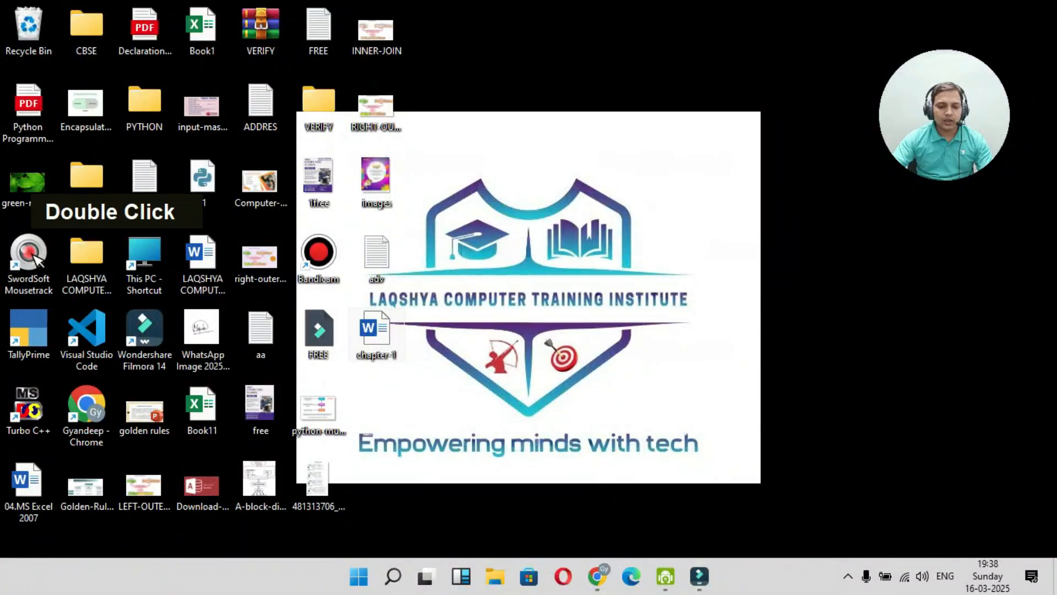
# Reopen chapter-1 from the desktop to check the saved text, and close it again
pyautogui.doubleClick(376, 333)
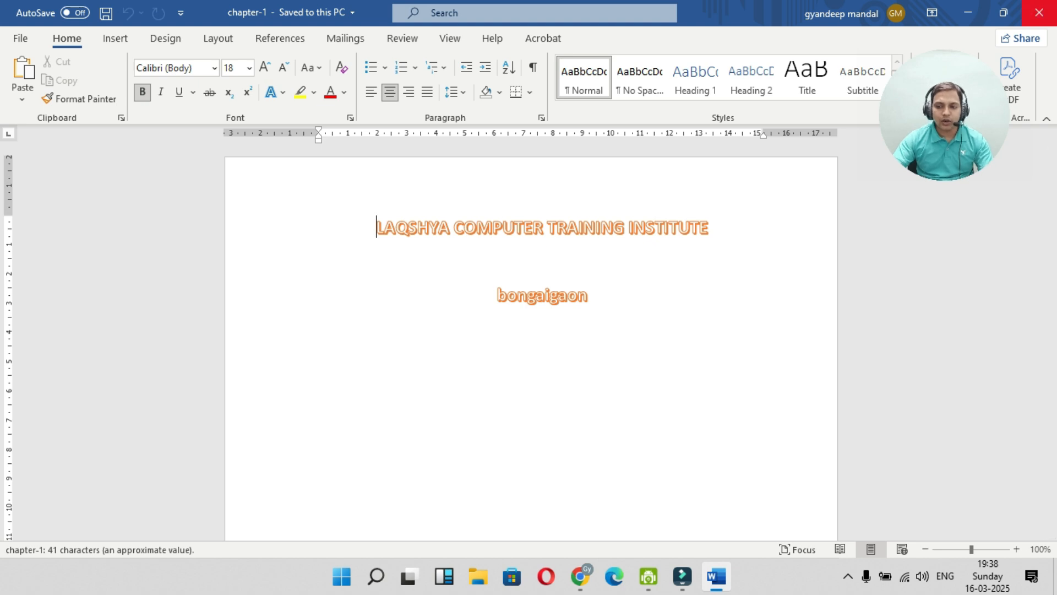
pyautogui.click(1039, 12)
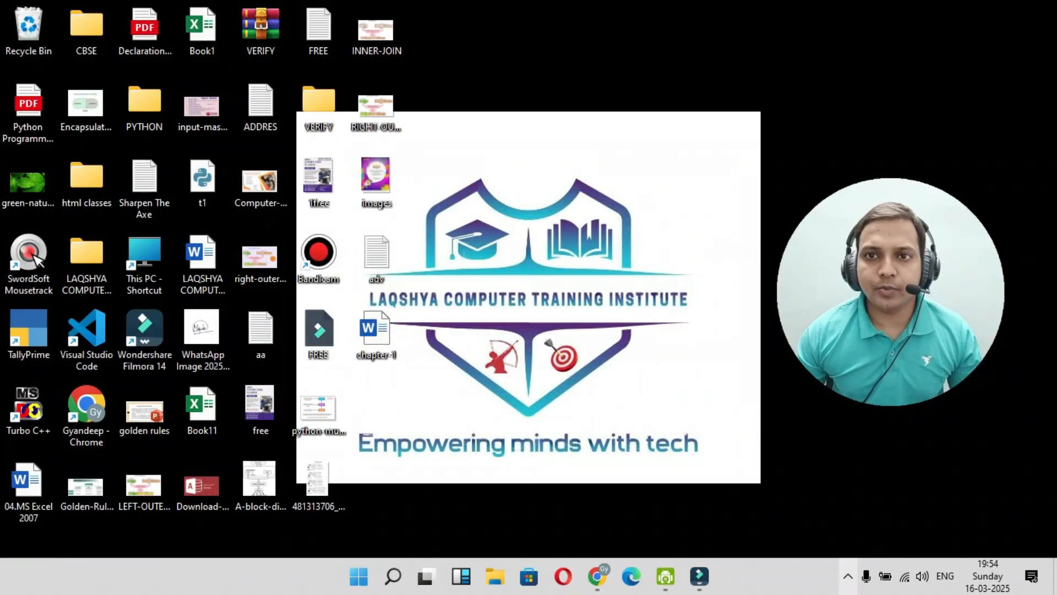